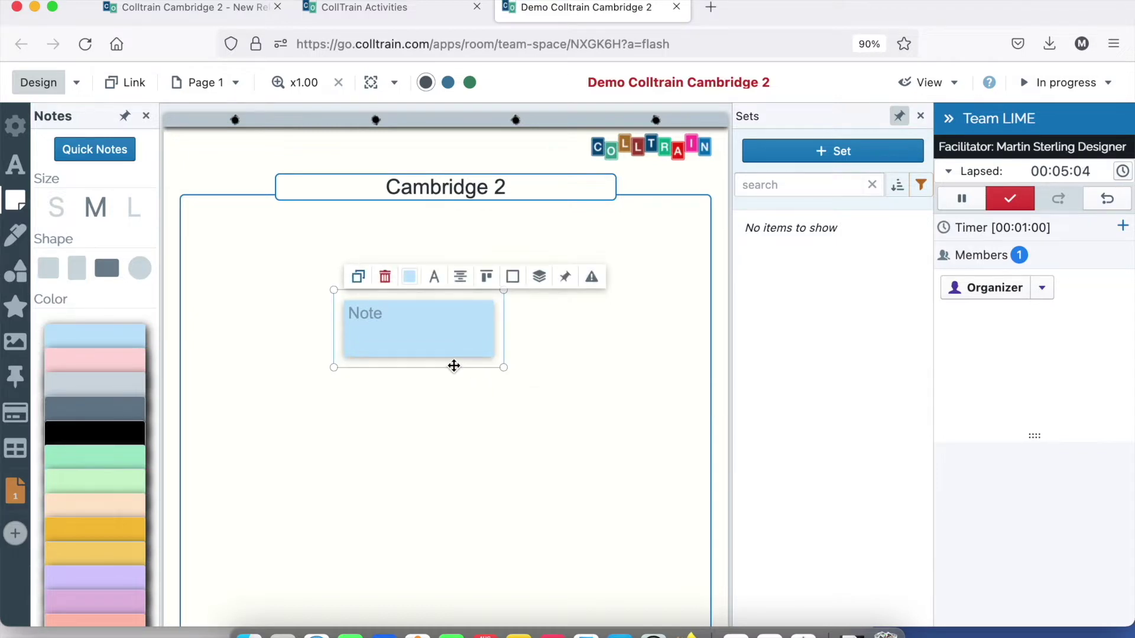
# Rotate the blue note freely around its centre and return it to its horizontal orientation
pyautogui.click(320, 374)
pyautogui.click(372, 425)
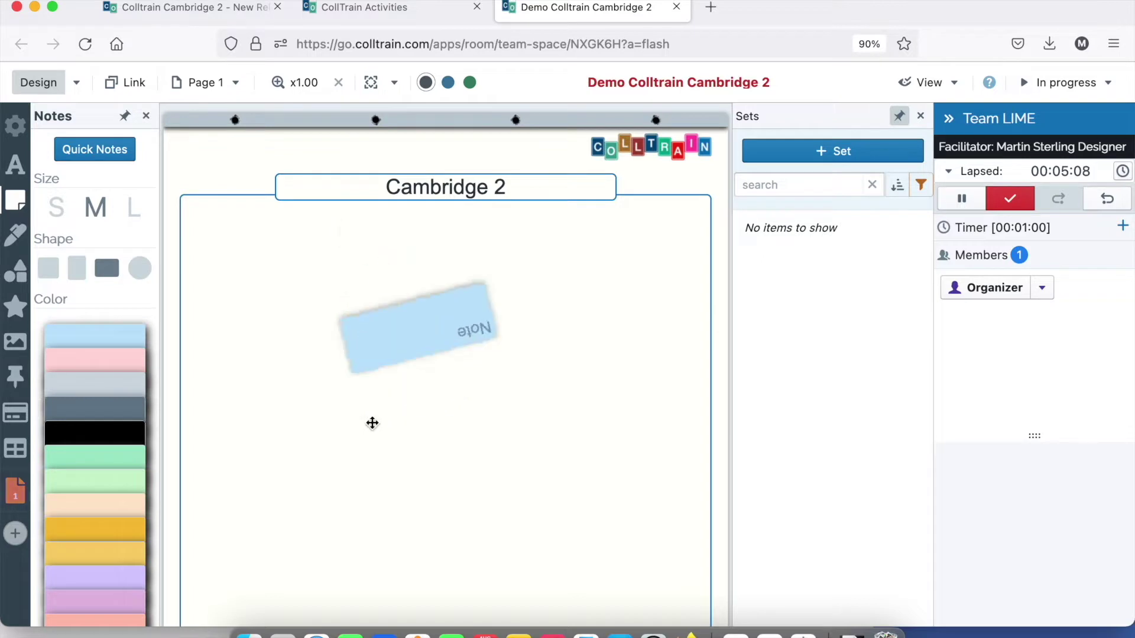
pyautogui.click(322, 375)
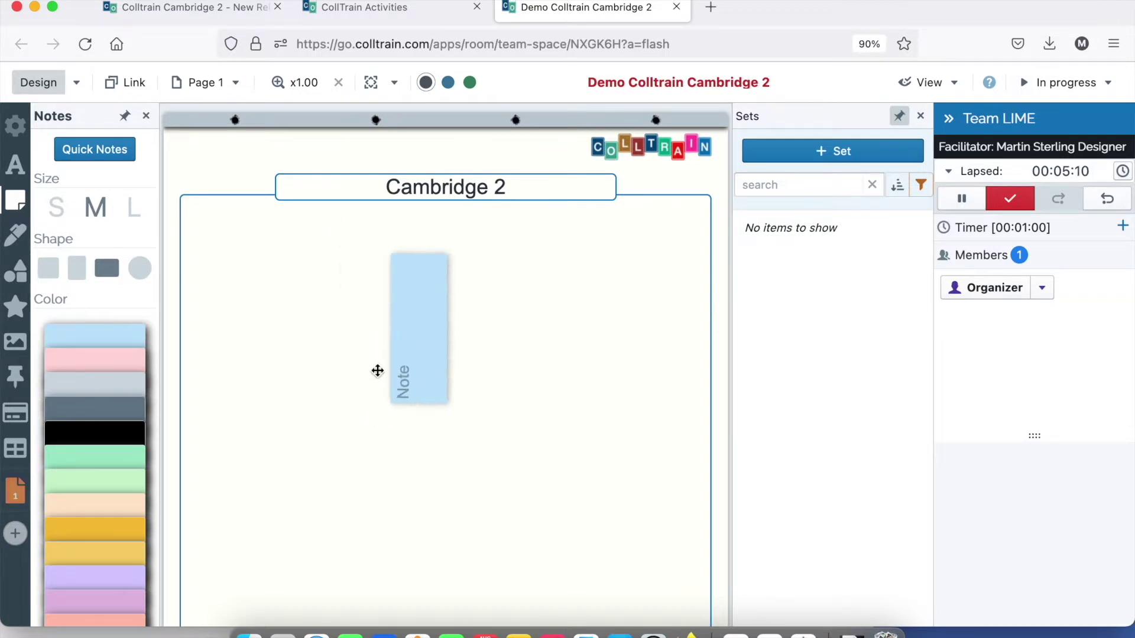
pyautogui.click(370, 424)
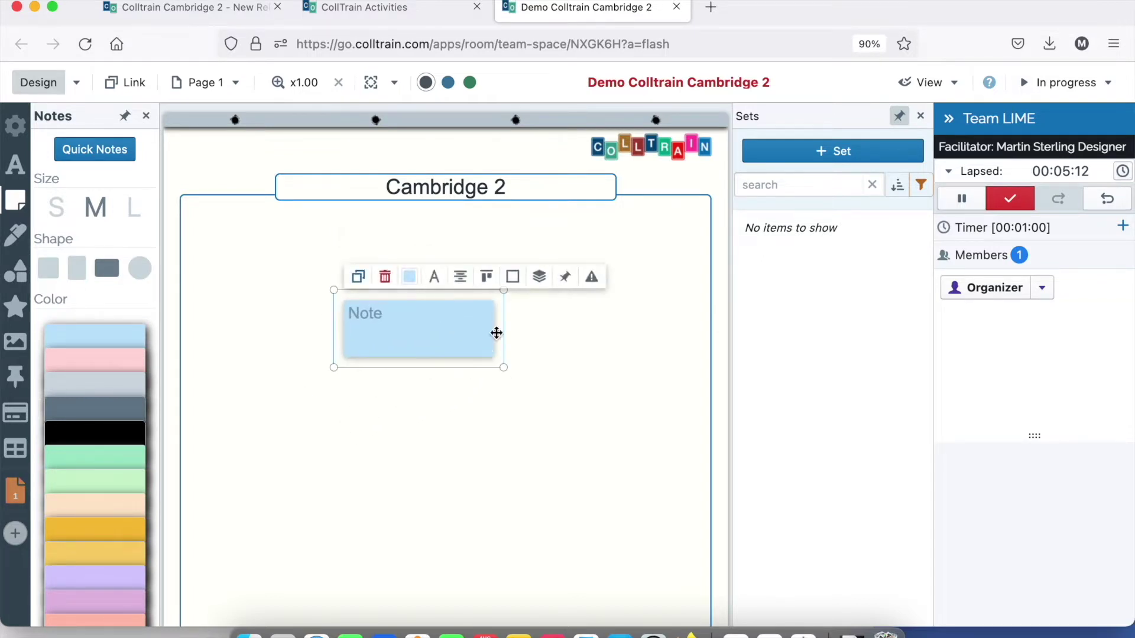
# Enlarge the blue note to a nearly square shape and change its background to light purple
pyautogui.moveTo(504, 327); pyautogui.dragTo(545, 515)
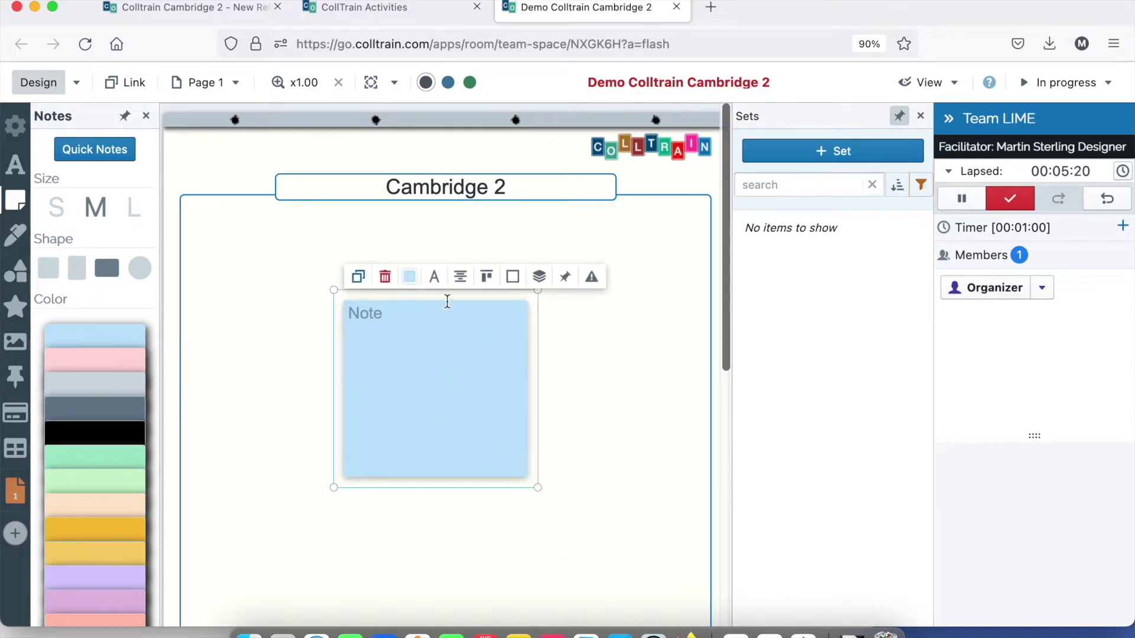
pyautogui.click(409, 276)
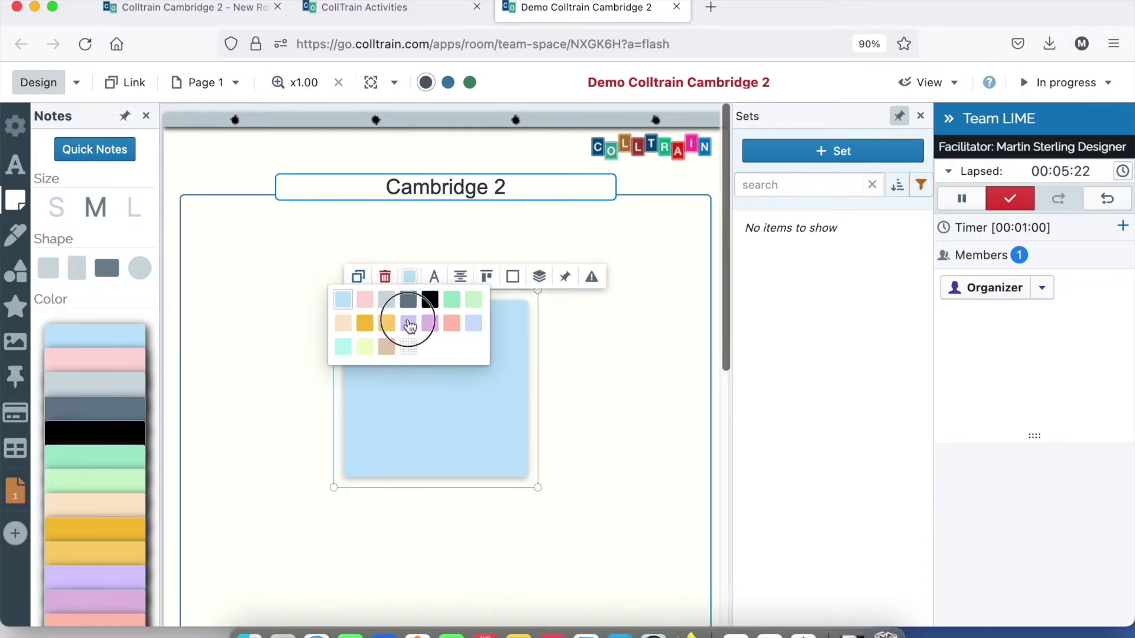
pyautogui.click(408, 323)
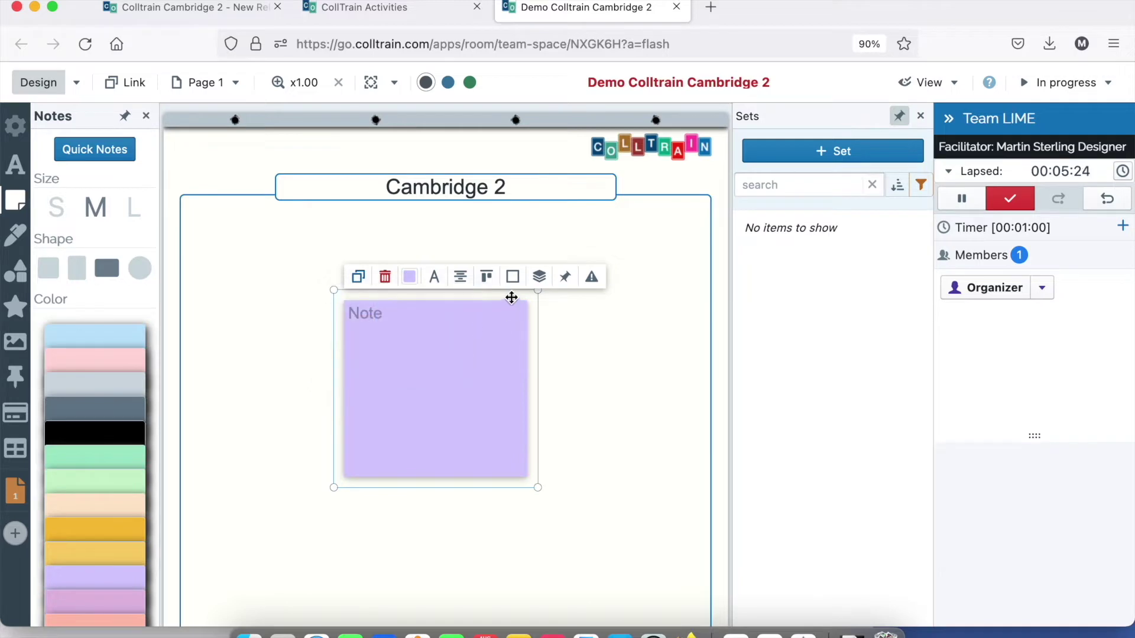
# Review the purple note's element behaviors, including the Flip options, and move the note to the frame's upper-left corner
pyautogui.moveTo(431, 291); pyautogui.dragTo(377, 290)
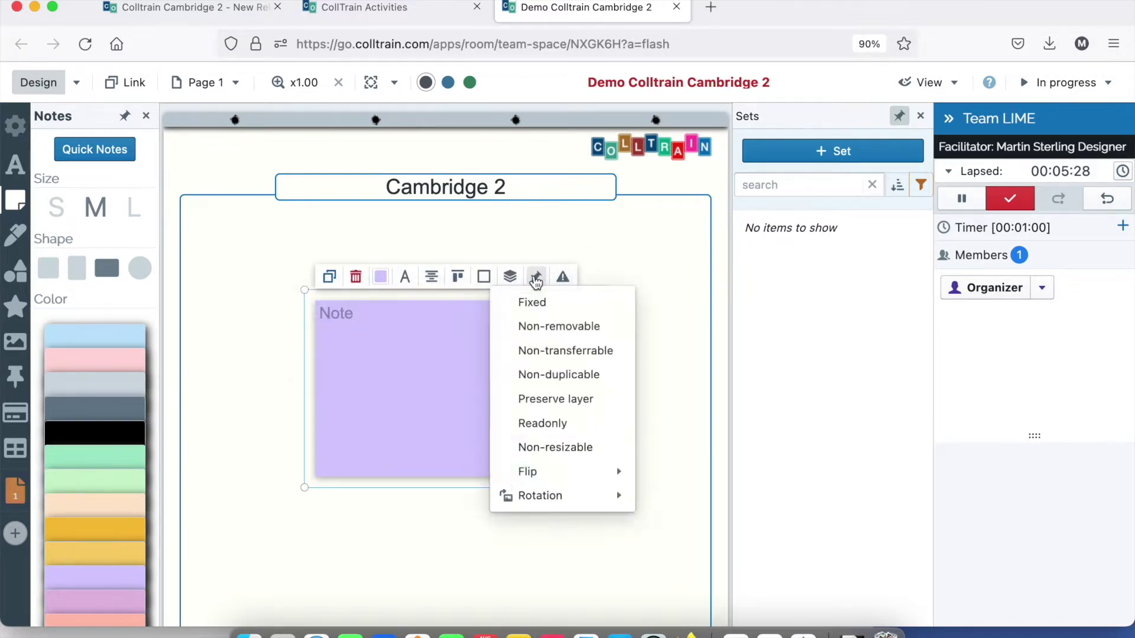
pyautogui.click(569, 278)
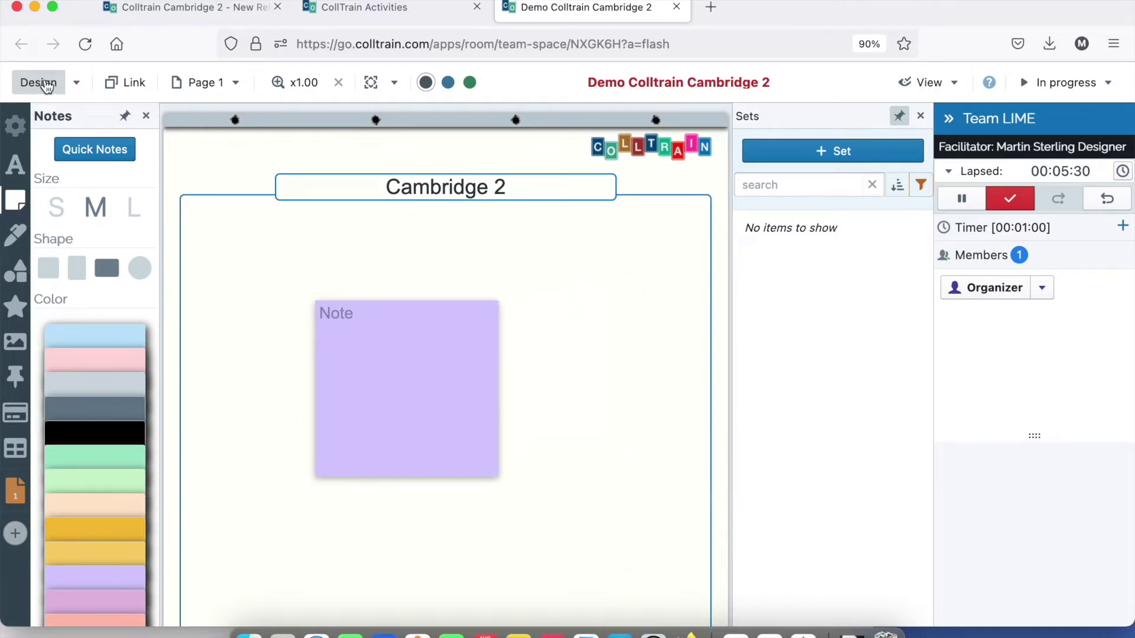
pyautogui.click(495, 303)
pyautogui.moveTo(568, 283)
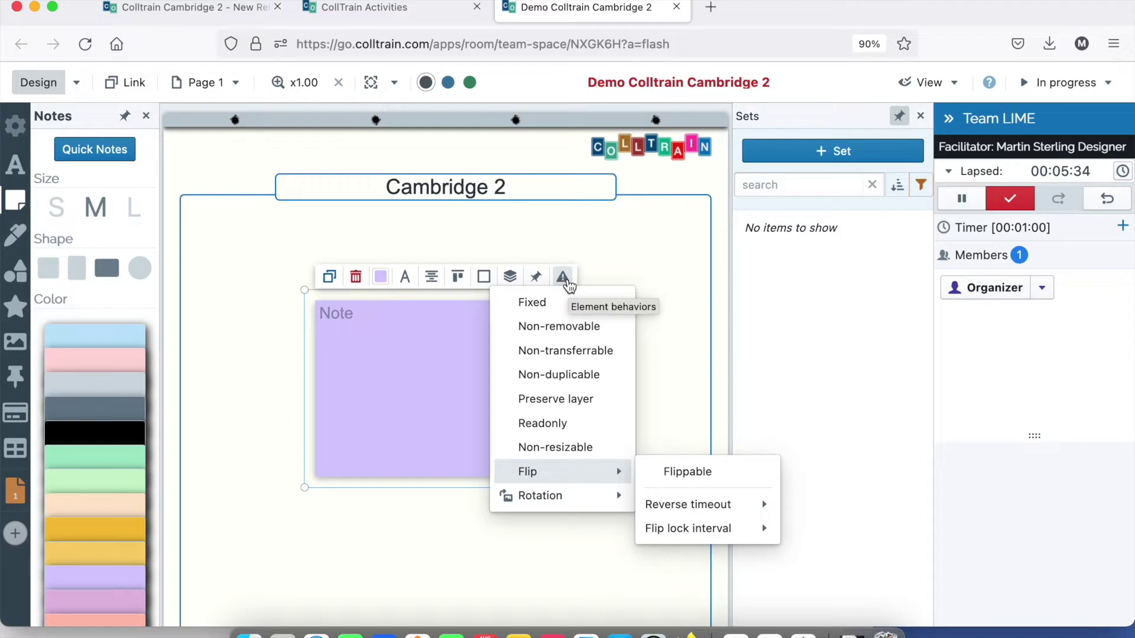
pyautogui.click(568, 286)
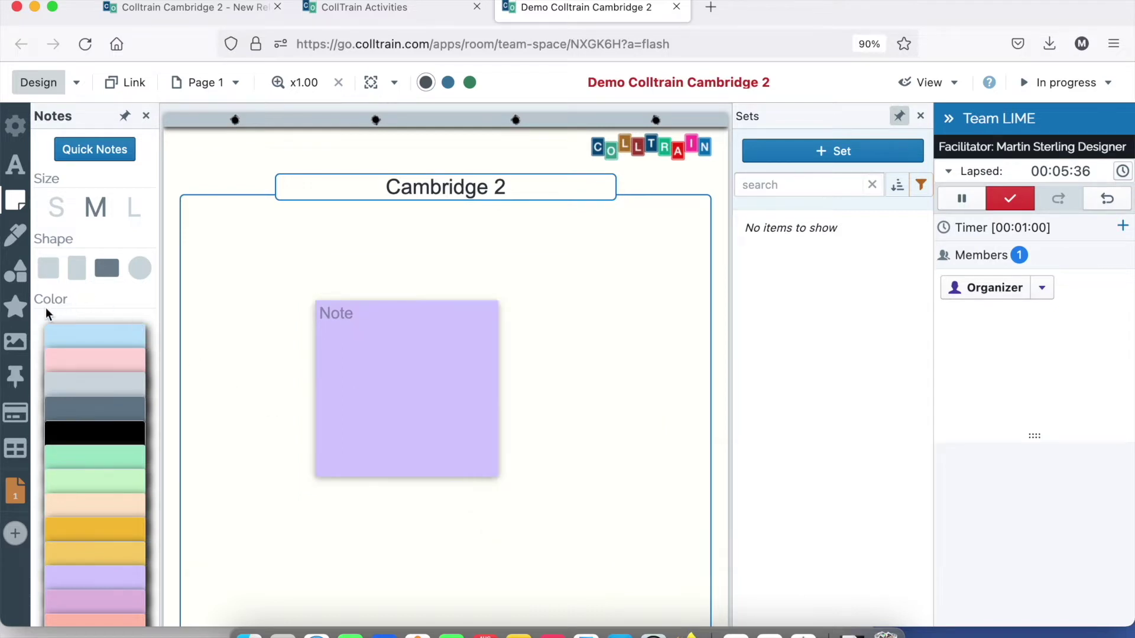
pyautogui.click(385, 324)
pyautogui.moveTo(410, 296); pyautogui.dragTo(289, 229)
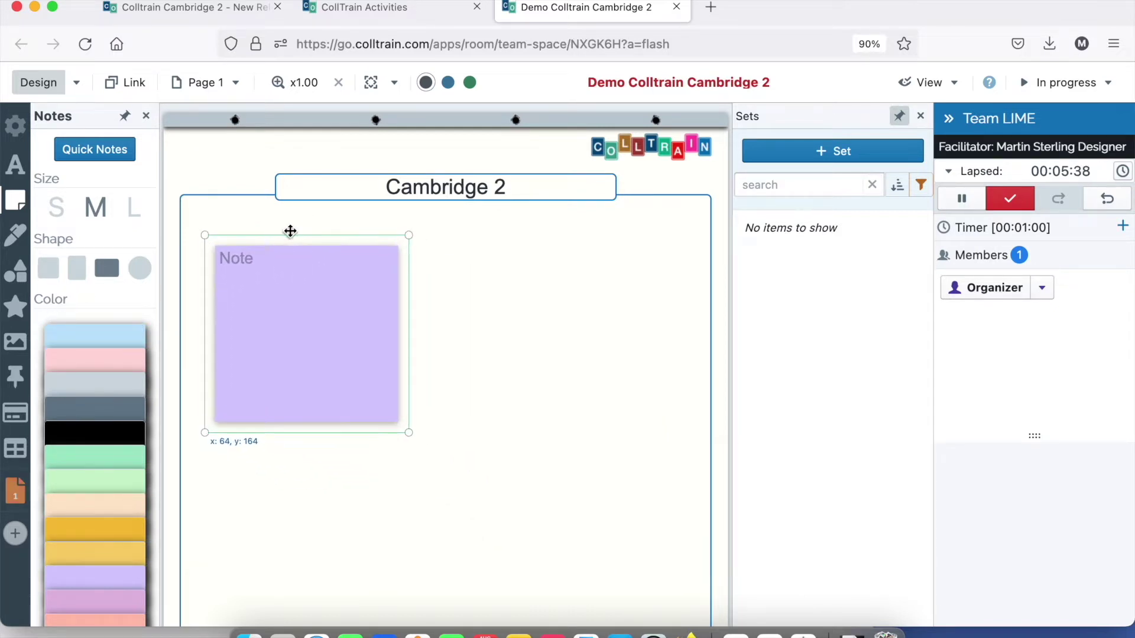
# Add a square shape below the purple note, widen it into a rectangle and move it slightly up and left
pyautogui.click(17, 271)
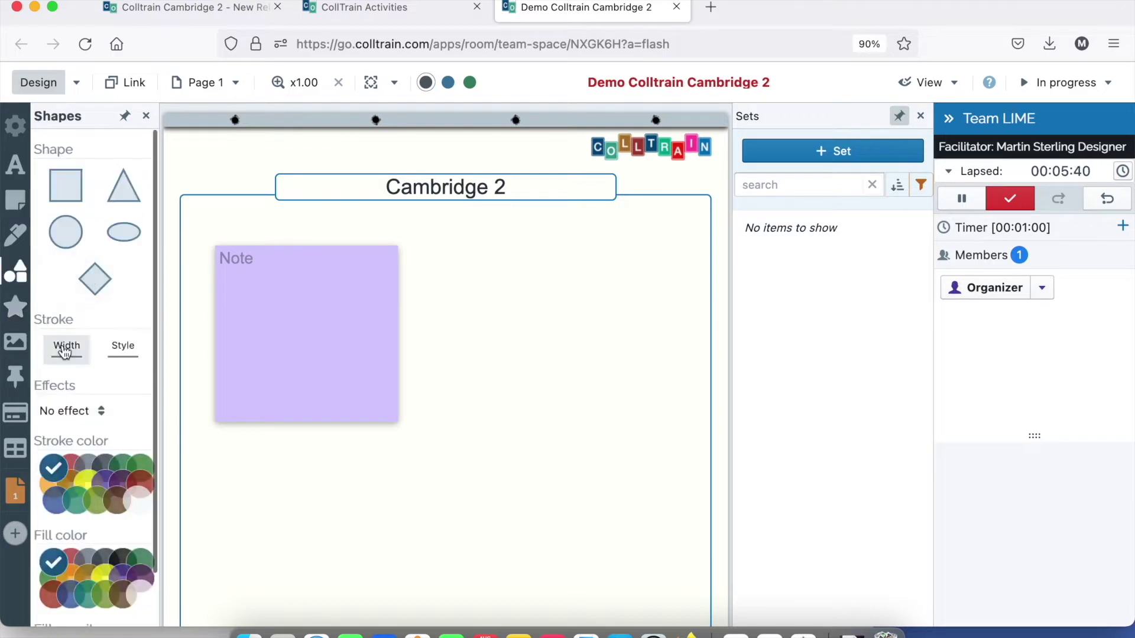
pyautogui.moveTo(75, 194); pyautogui.dragTo(322, 525)
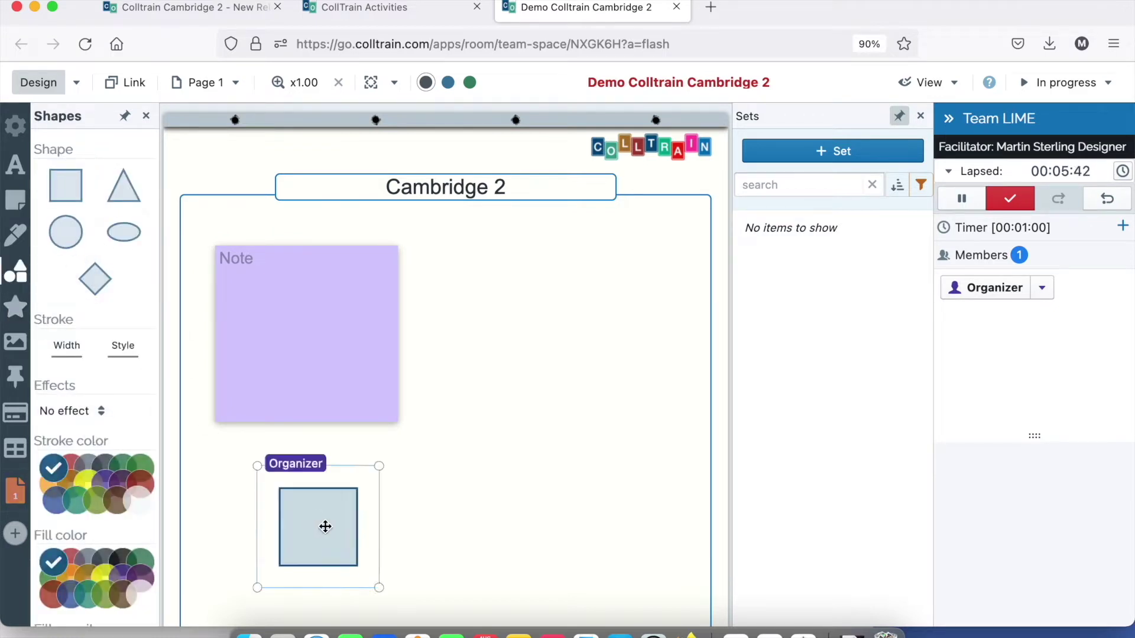
pyautogui.moveTo(370, 578); pyautogui.dragTo(456, 594)
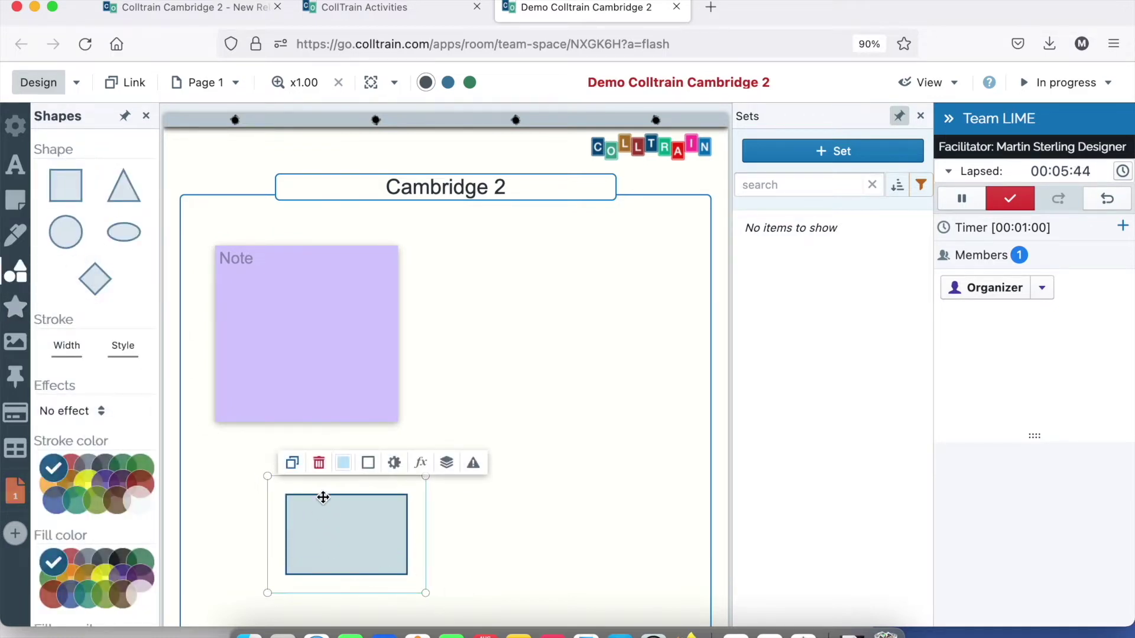
pyautogui.moveTo(336, 478)
pyautogui.mouseDown()
pyautogui.moveTo(302, 479)
pyautogui.moveTo(315, 470)
pyautogui.mouseUp()
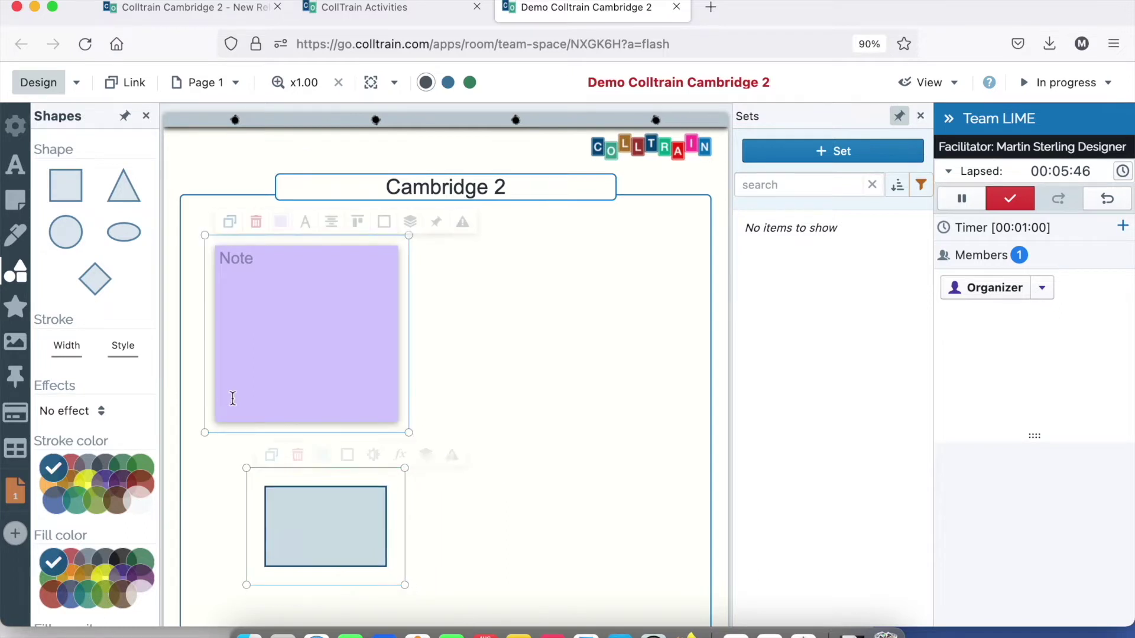
# Place a letter A magnet near the upper-right part of the flipchart page
pyautogui.click(16, 167)
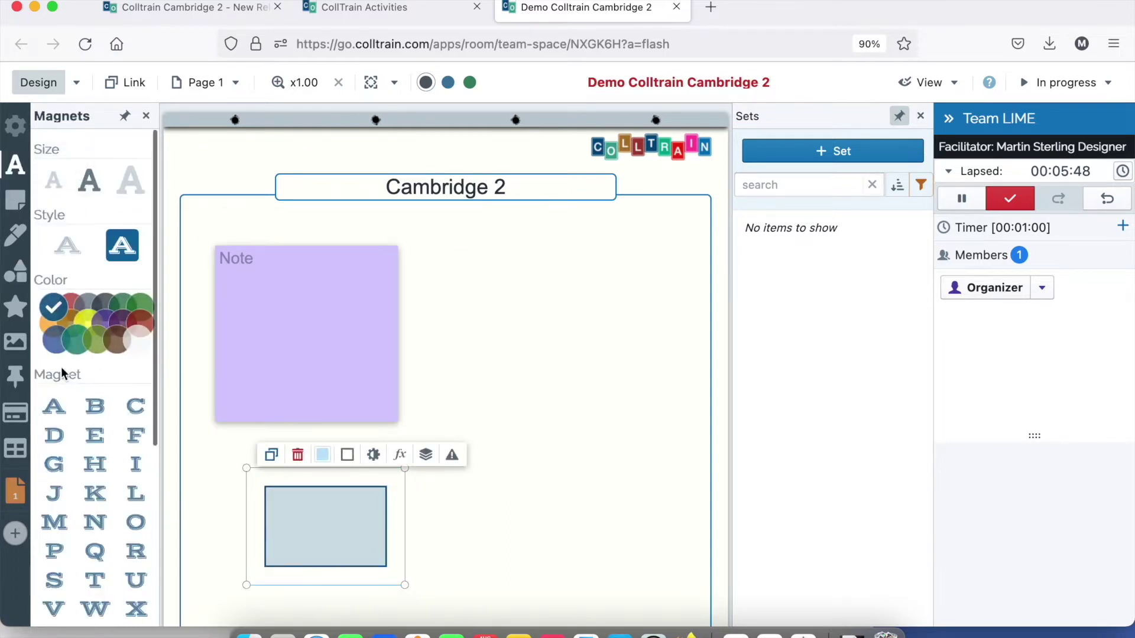
pyautogui.moveTo(54, 406); pyautogui.dragTo(583, 317)
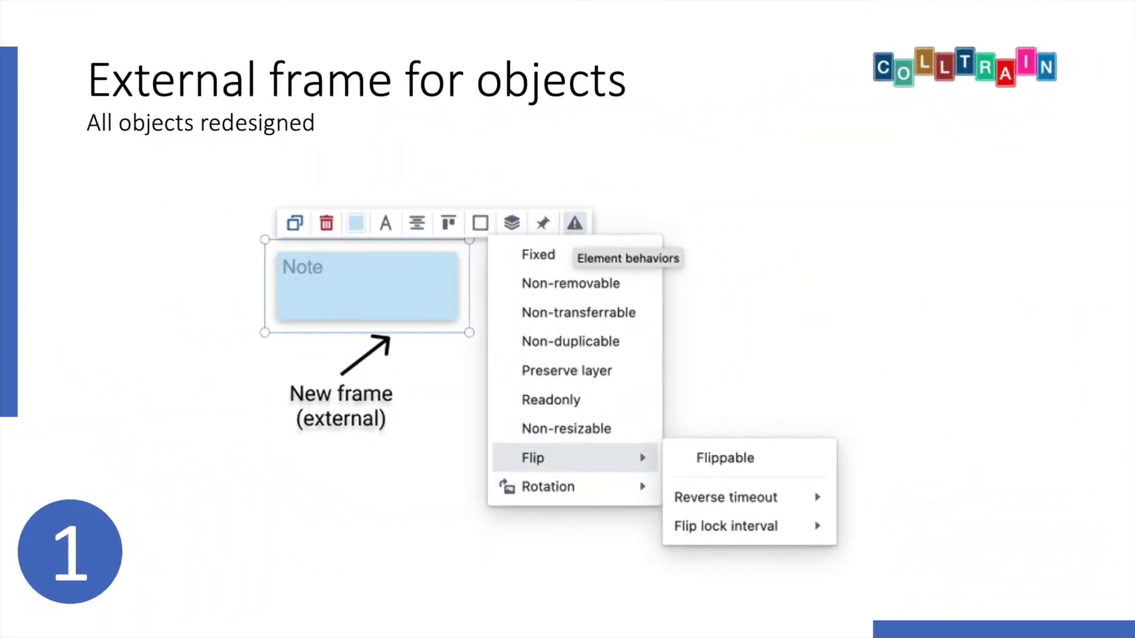
pyautogui.click(275, 360)
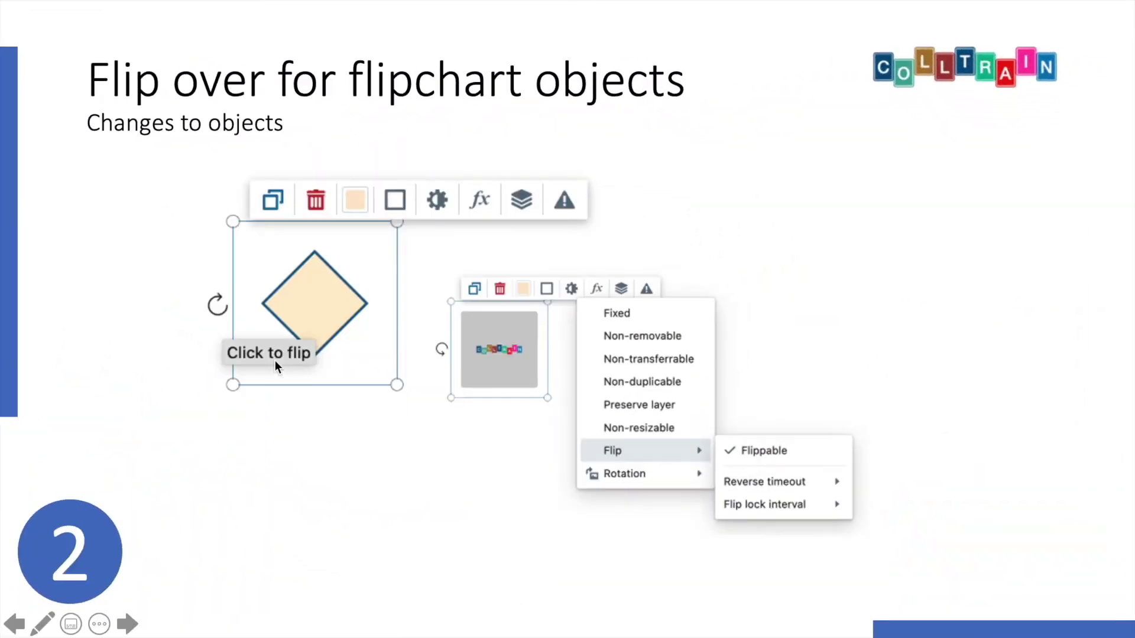
pyautogui.press('super+Tab')
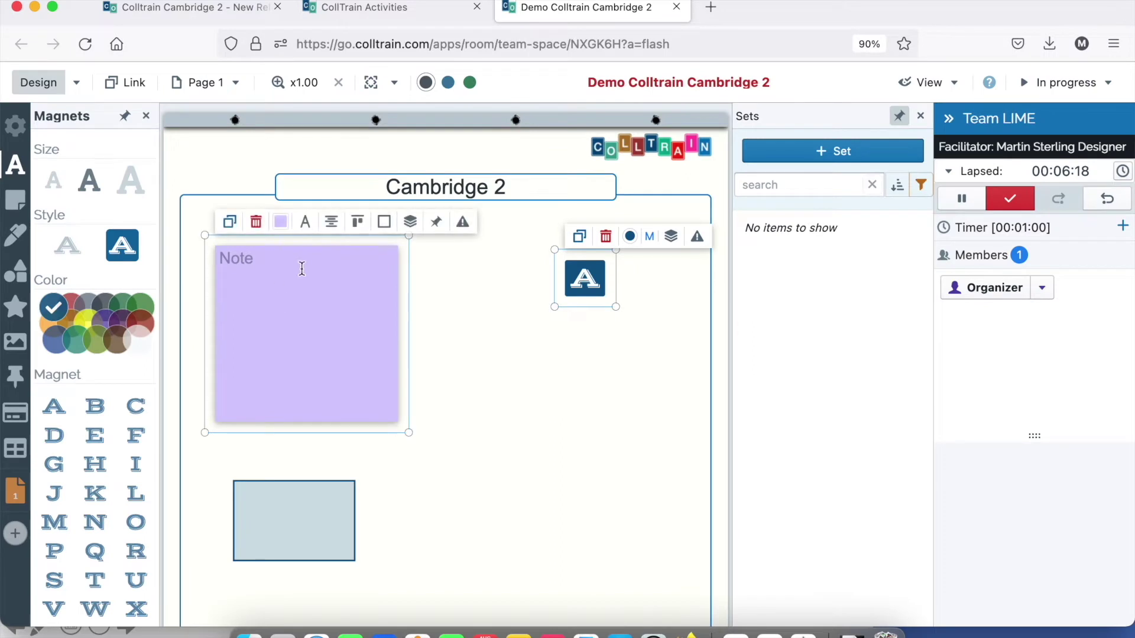
# Move the purple note towards the lower middle of the page and make it Flippable in its element behaviors
pyautogui.moveTo(312, 244); pyautogui.dragTo(526, 393)
pyautogui.click(661, 360)
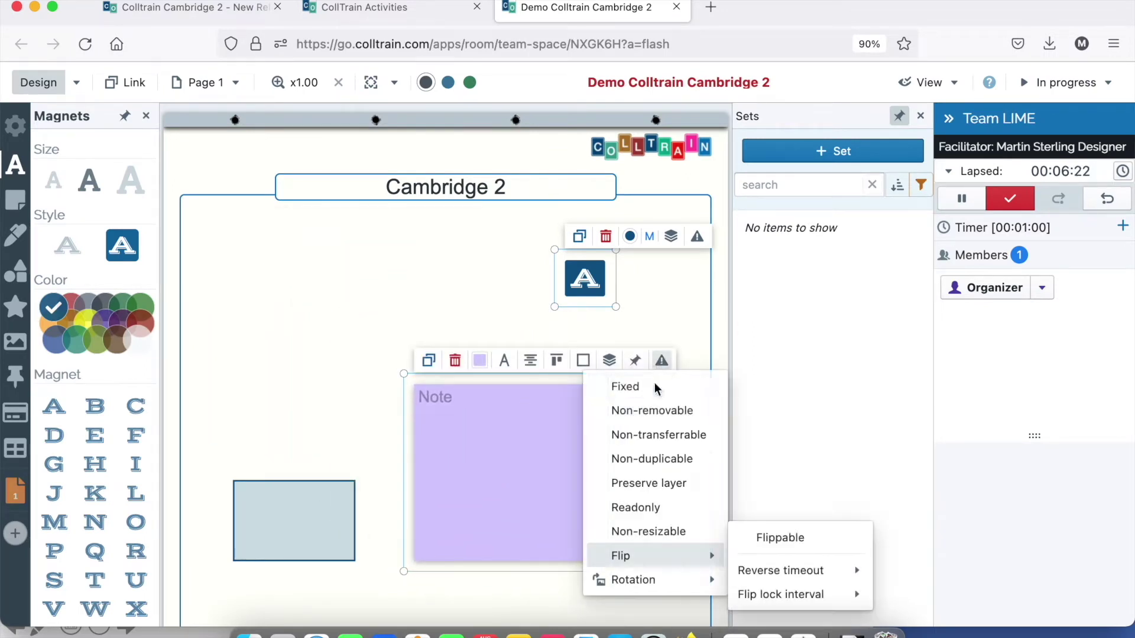
pyautogui.click(759, 540)
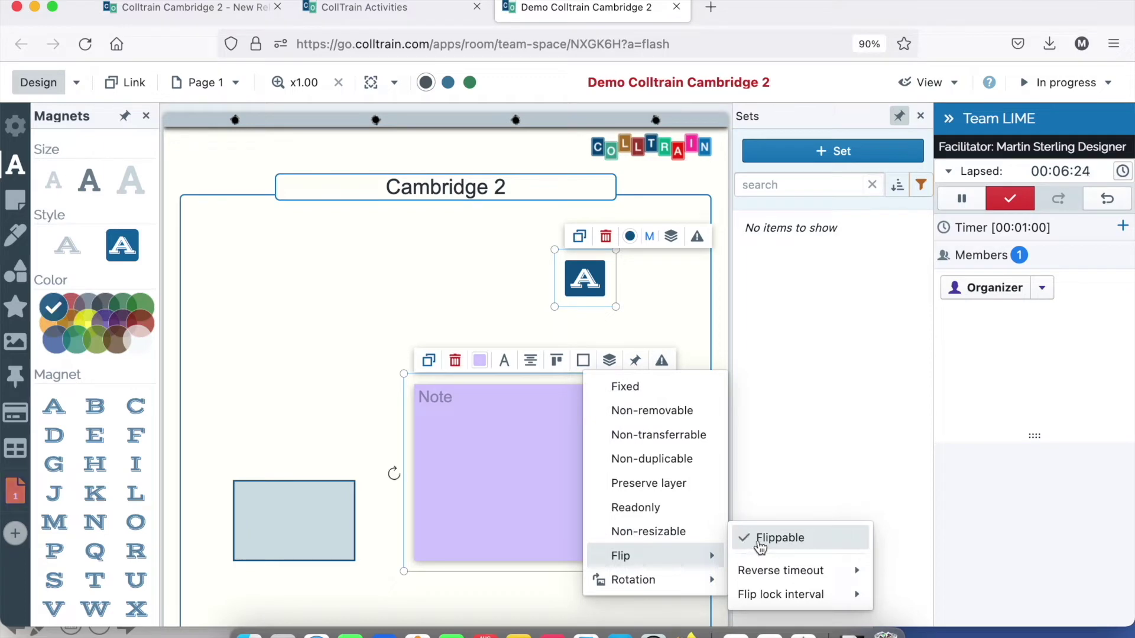
pyautogui.moveTo(486, 383); pyautogui.dragTo(476, 372)
# Leave Design mode, then flip the purple note to its back side and to the front again
pyautogui.click(35, 91)
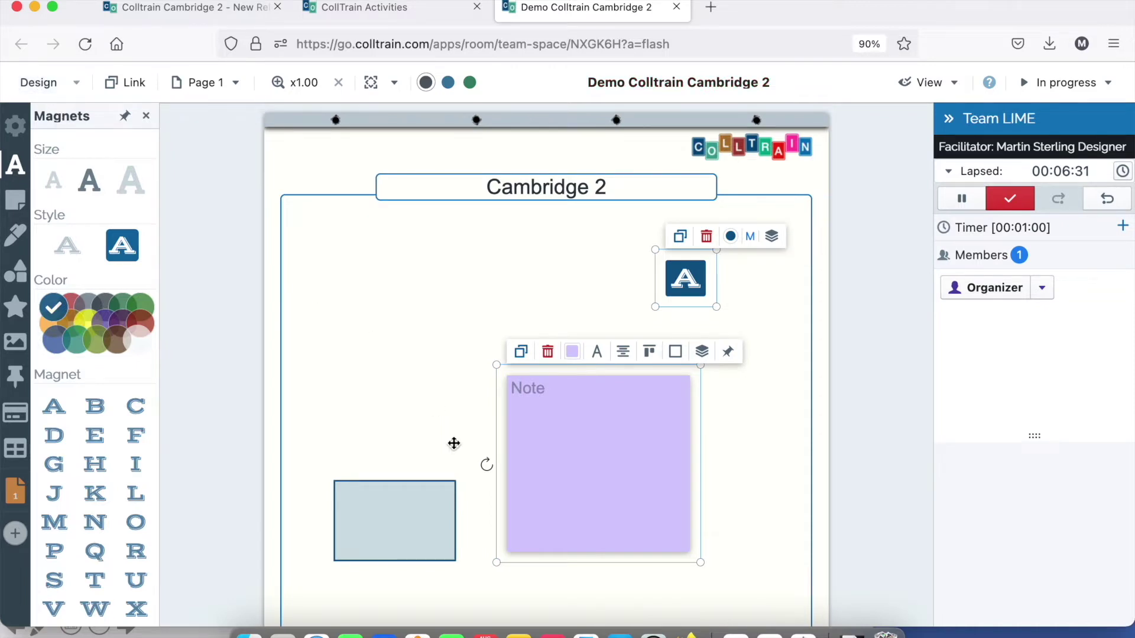
pyautogui.click(487, 468)
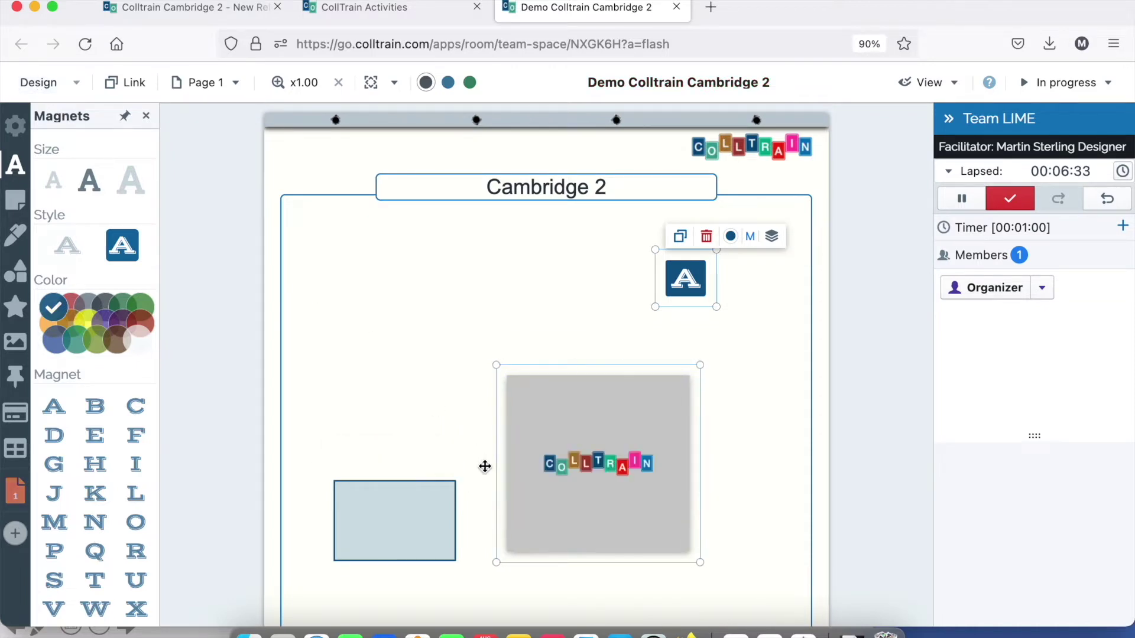
pyautogui.click(487, 468)
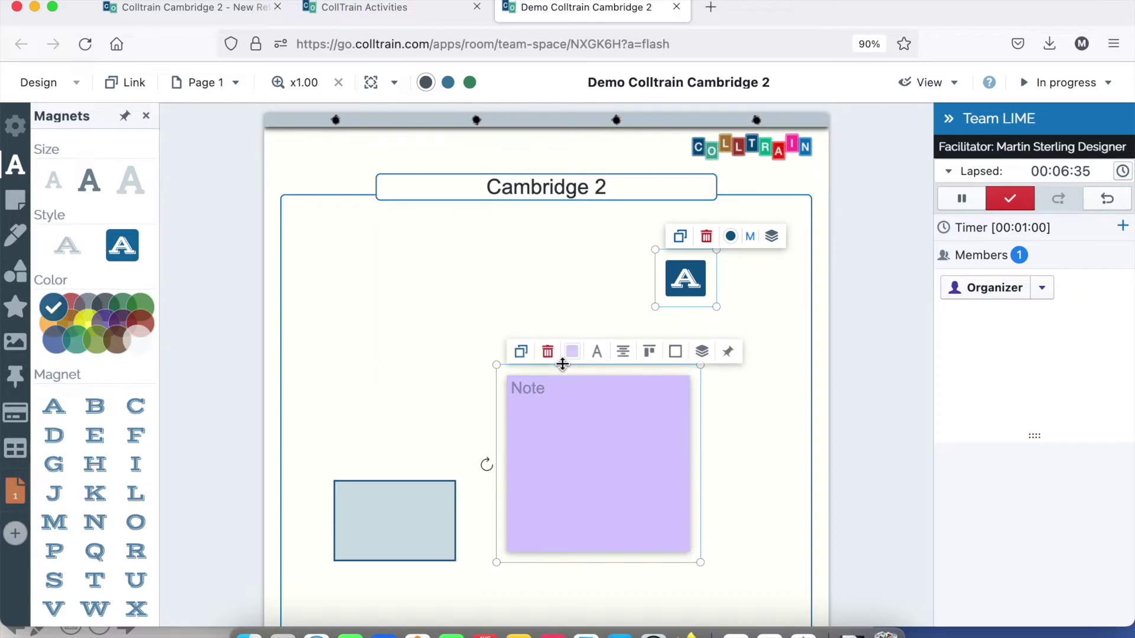
# Move the purple note slightly up and left, turn Design mode back on and select the note again
pyautogui.moveTo(562, 370); pyautogui.dragTo(527, 361)
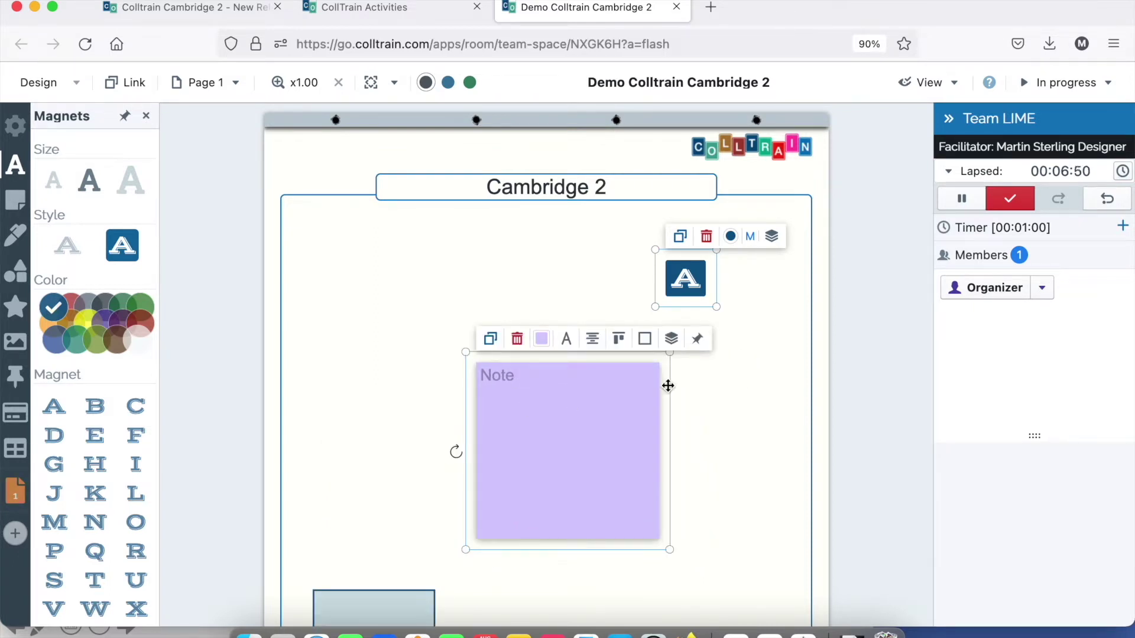
pyautogui.click(699, 346)
pyautogui.click(659, 388)
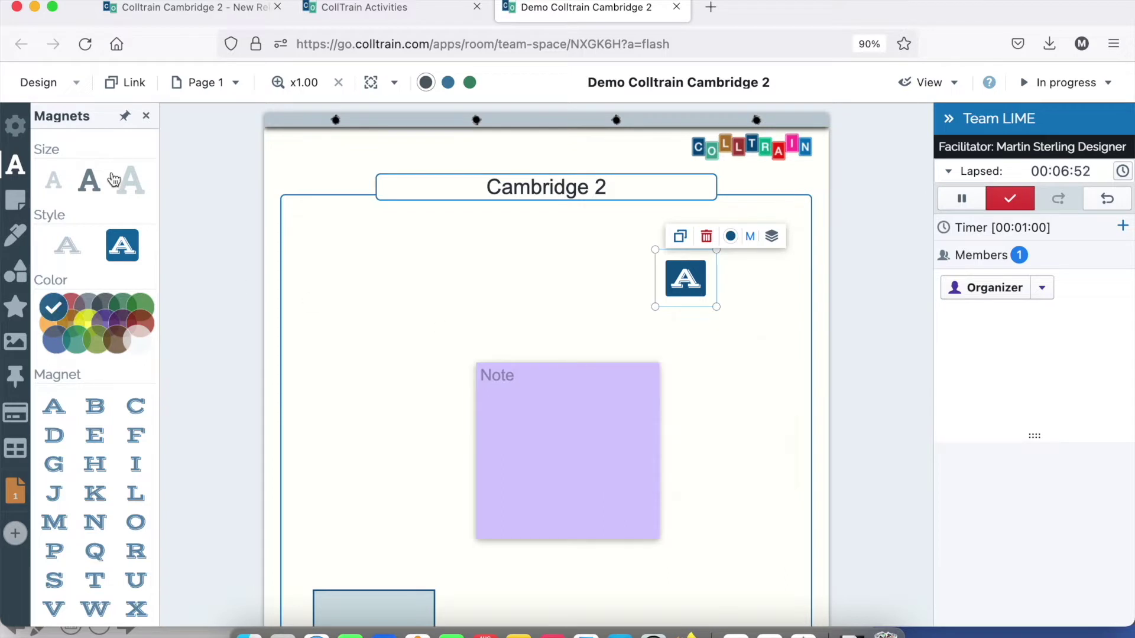
pyautogui.click(651, 448)
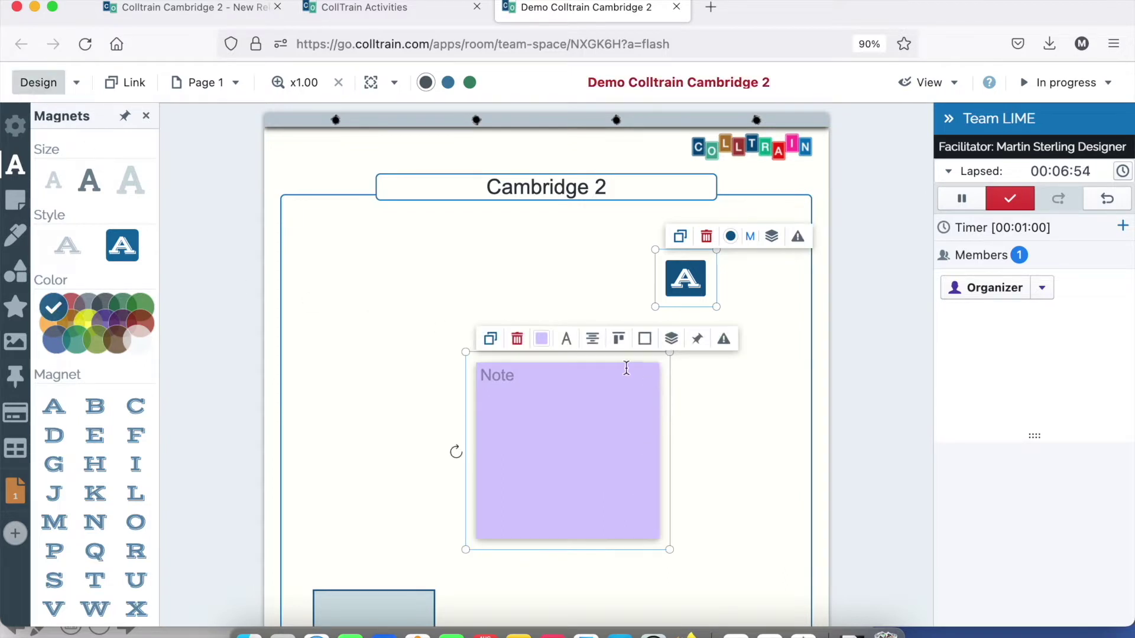
# Inspect the note's Flip behavior settings, including Reverse timeout and Flip lock interval
pyautogui.click(725, 341)
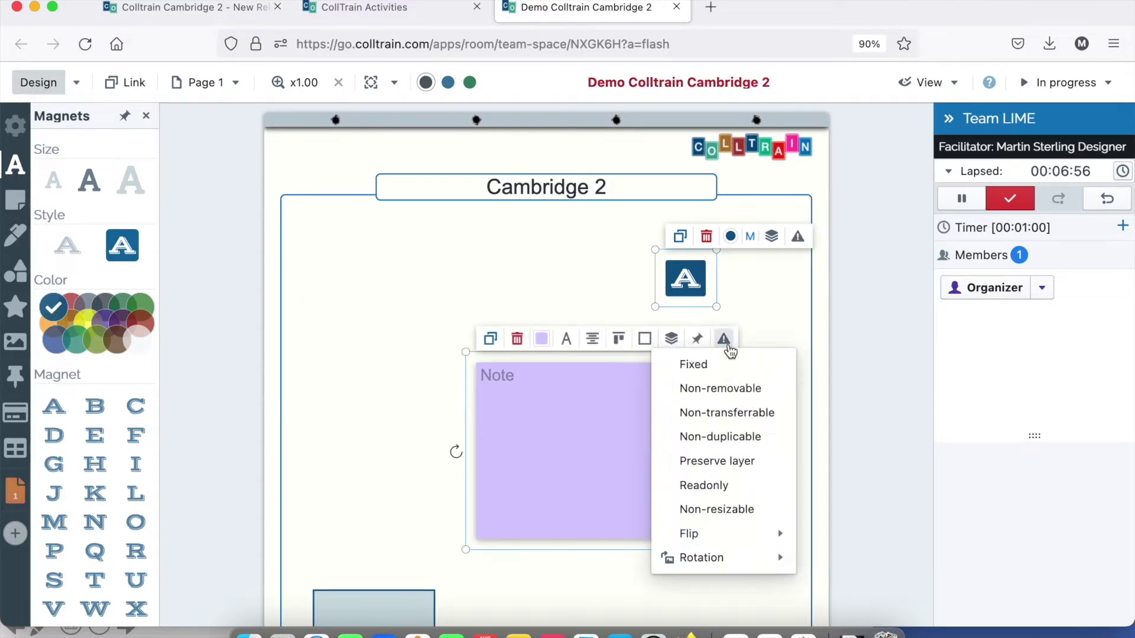
pyautogui.moveTo(748, 561)
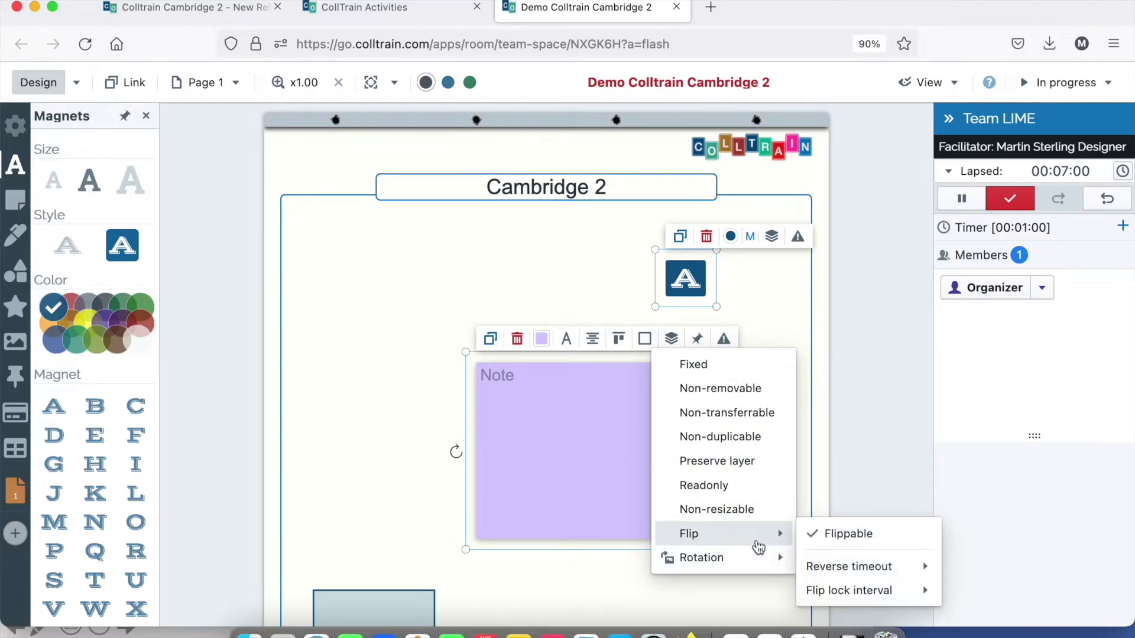
pyautogui.moveTo(884, 575)
pyautogui.click(983, 499)
# Flip the purple note to its back side and move it to the upper-left area of the page
pyautogui.click(482, 462)
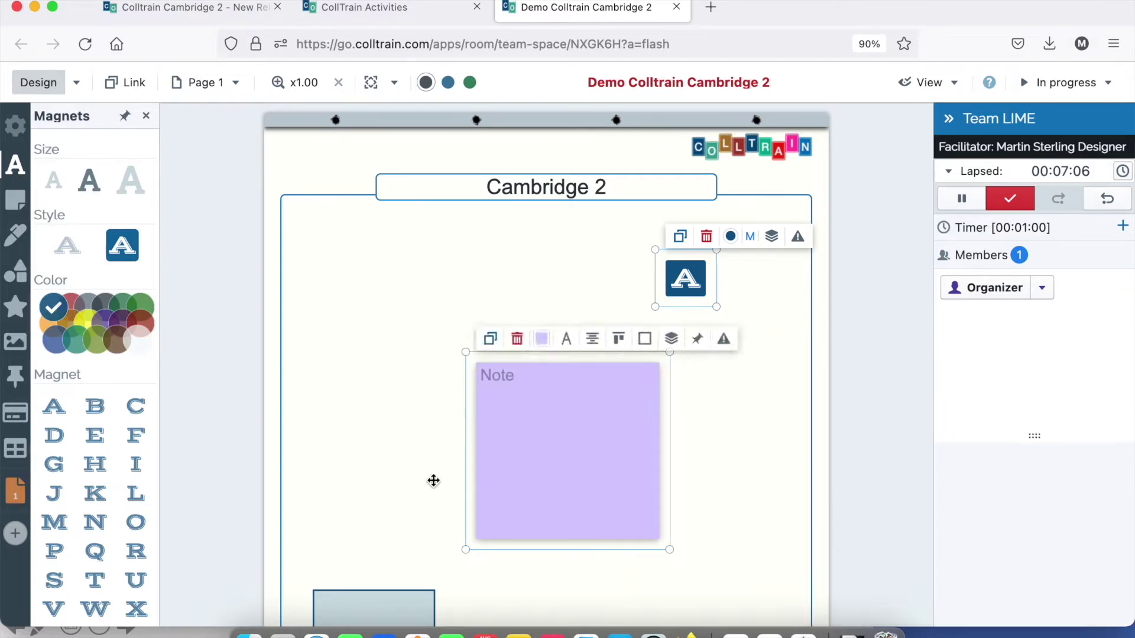
pyautogui.click(458, 460)
pyautogui.click(525, 423)
pyautogui.moveTo(565, 362); pyautogui.dragTo(390, 276)
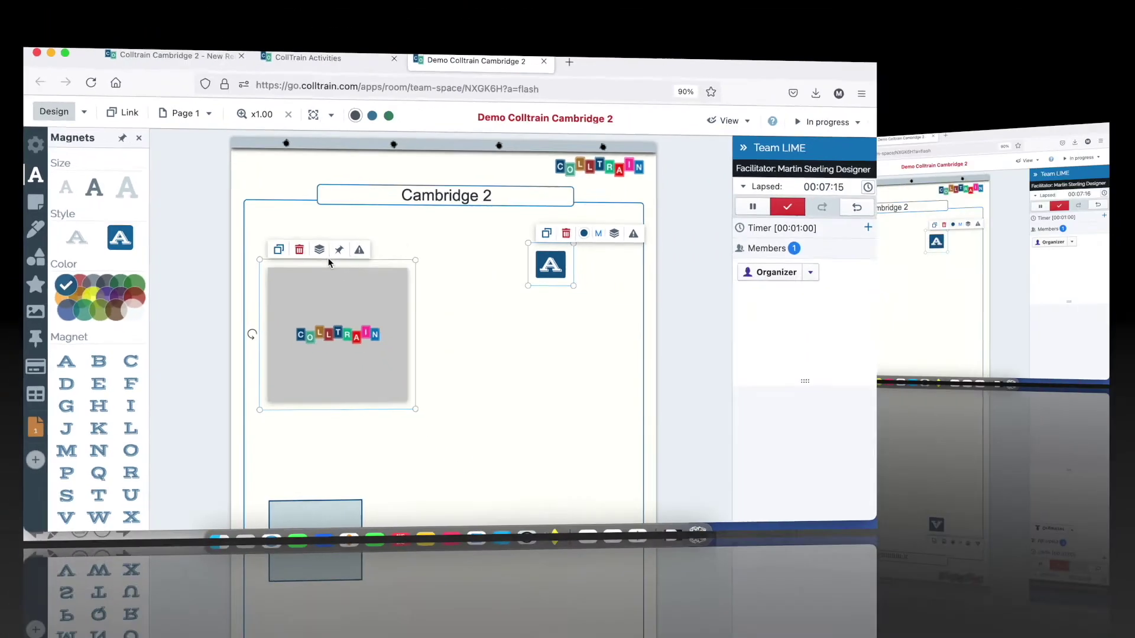
pyautogui.press('super+Tab')
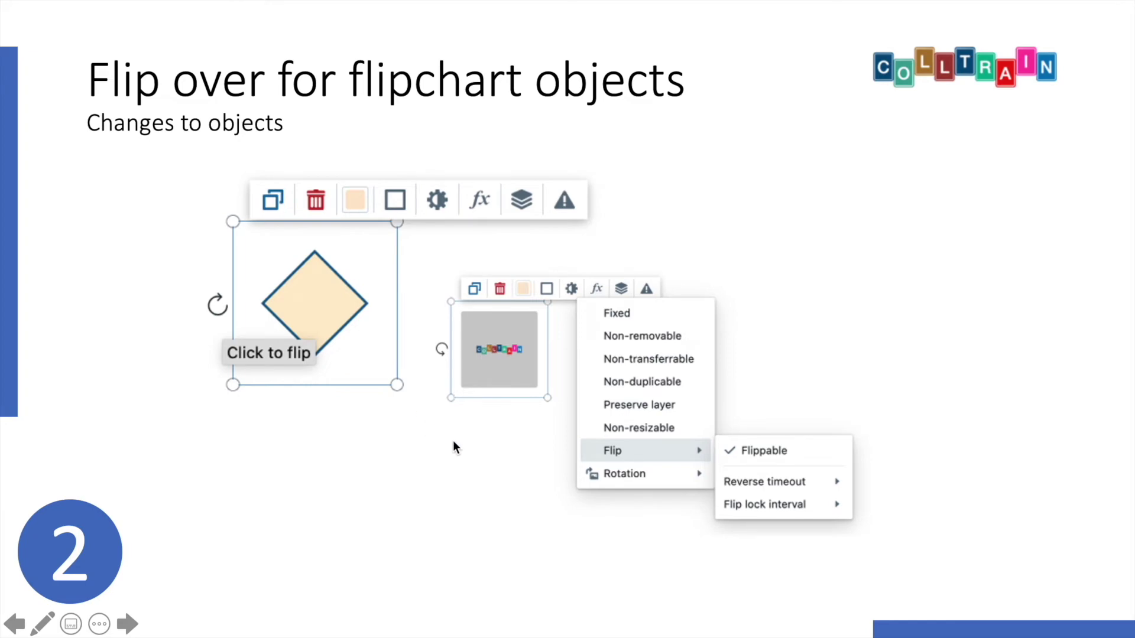
pyautogui.click(423, 448)
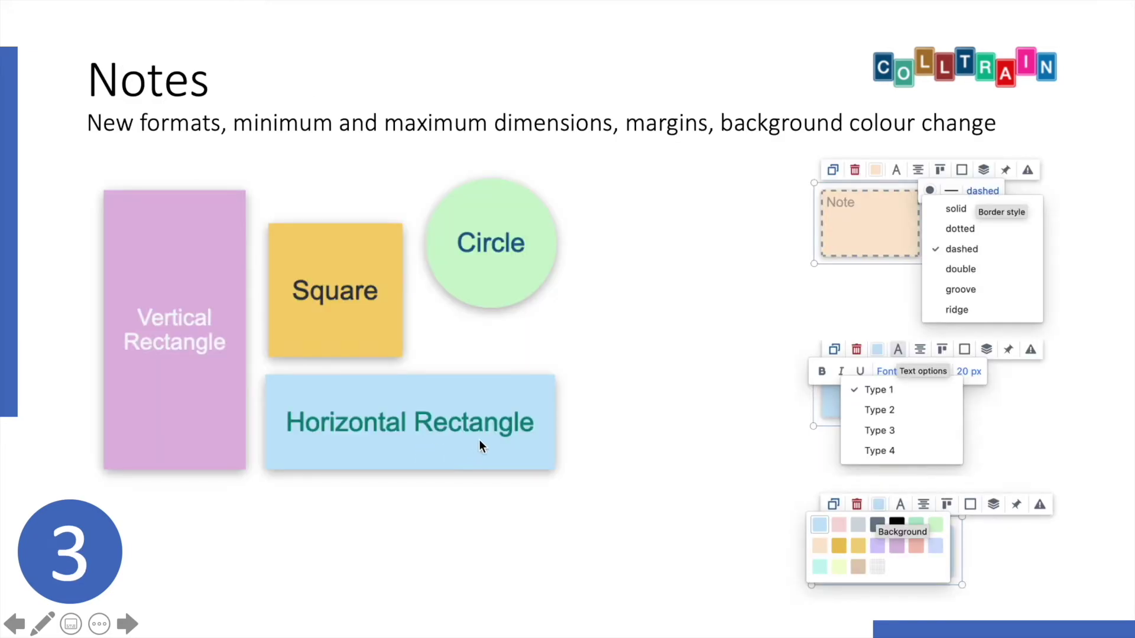
pyautogui.press('super+Tab')
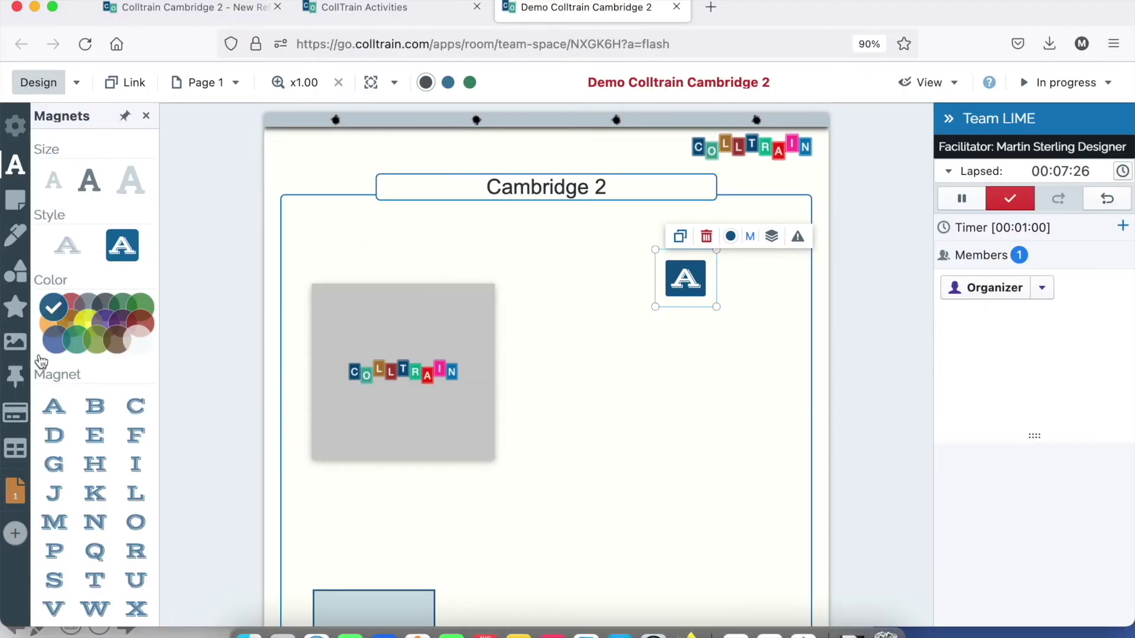
# Add a medium blue square note to the page, between the grey note and the frame's edge
pyautogui.click(16, 200)
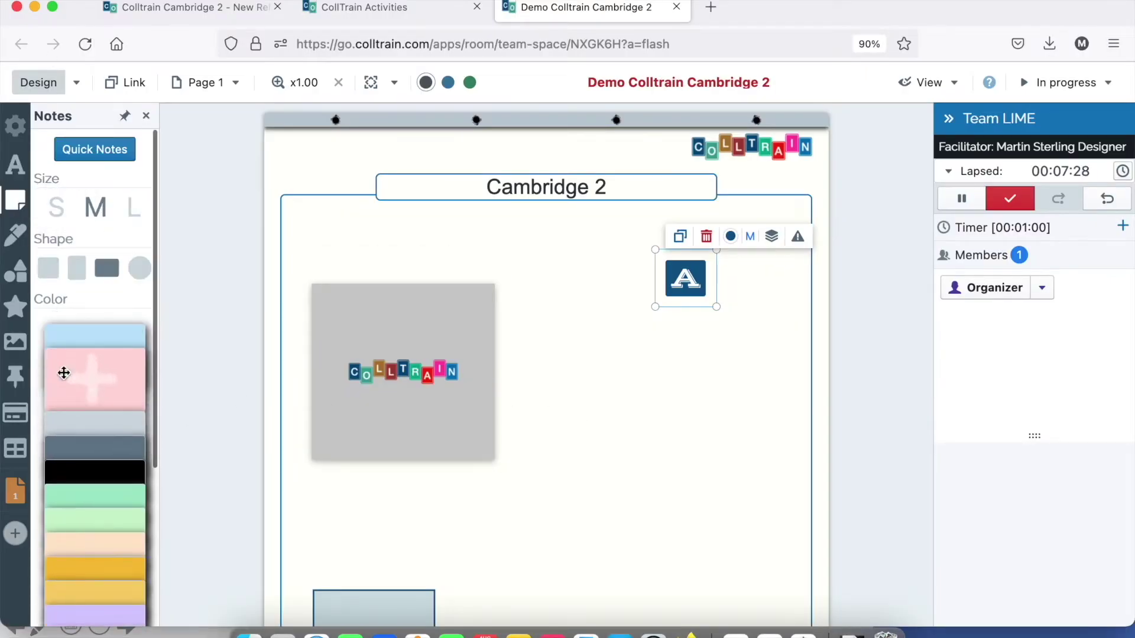
pyautogui.click(50, 271)
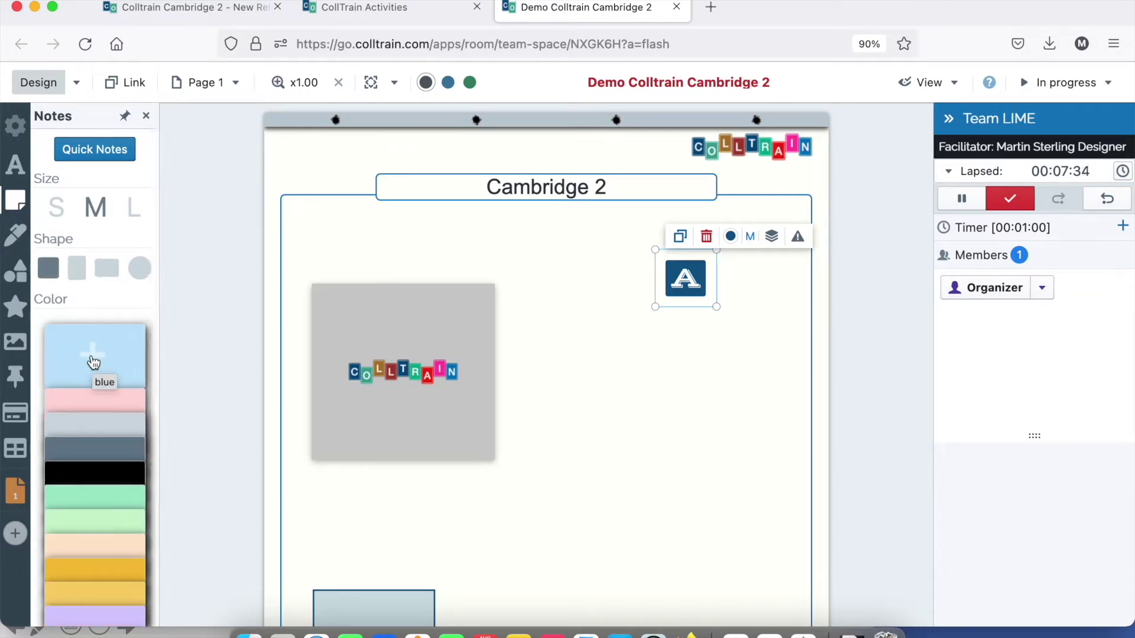
pyautogui.moveTo(93, 362); pyautogui.dragTo(665, 393)
pyautogui.moveTo(652, 355); pyautogui.dragTo(571, 323)
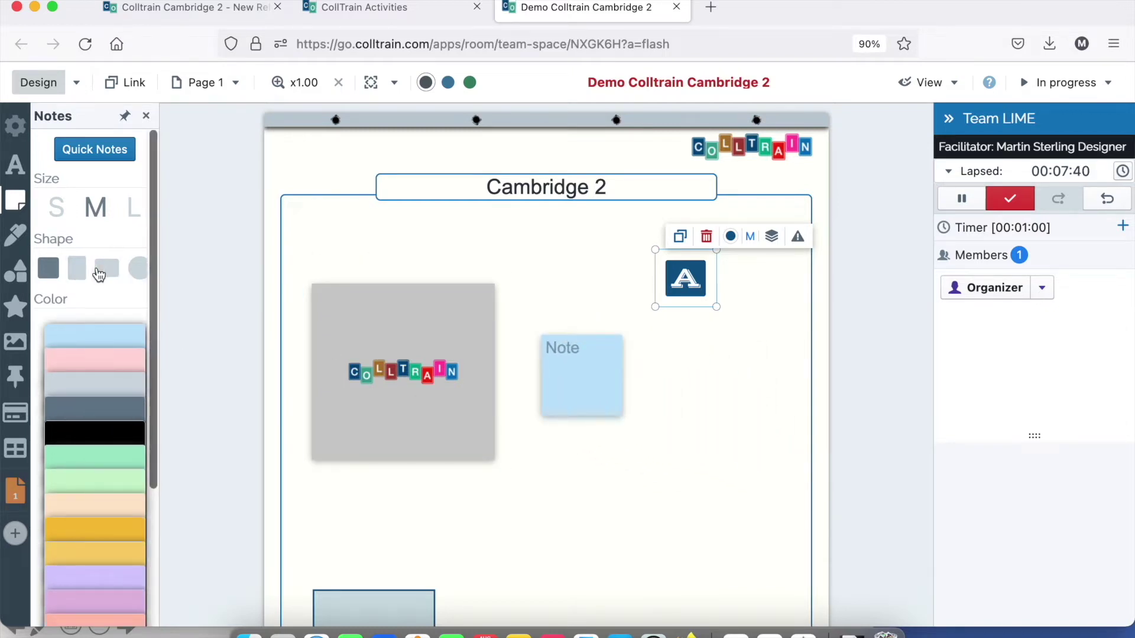
# Add a blue portrait rectangular note beside the square note and a blue round note below them
pyautogui.click(83, 280)
pyautogui.moveTo(91, 347); pyautogui.dragTo(729, 319)
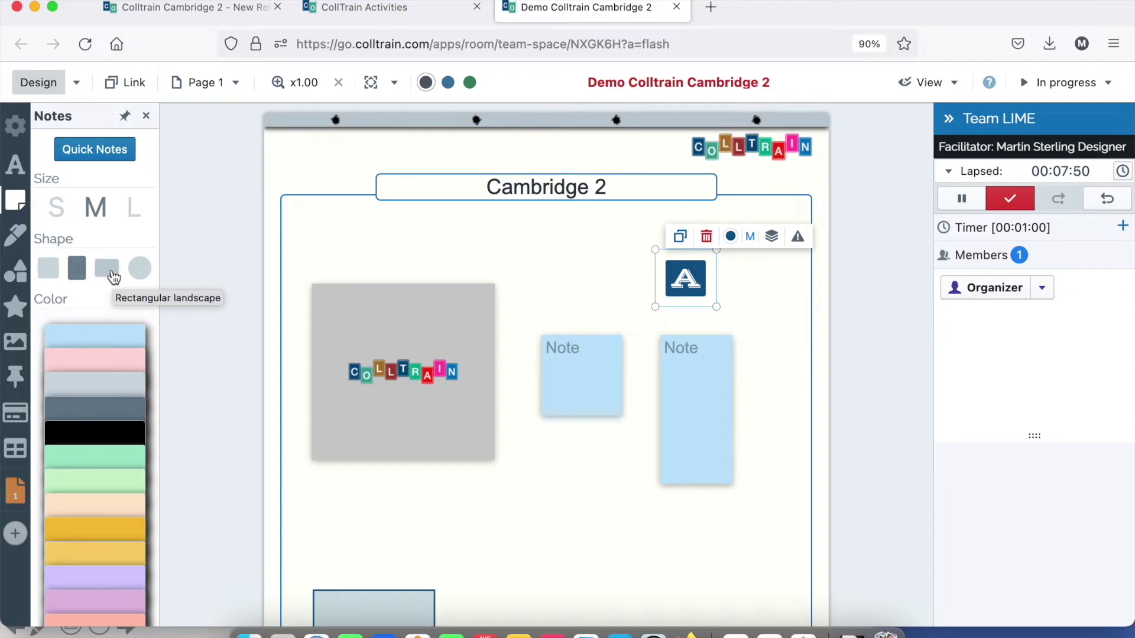
pyautogui.click(140, 269)
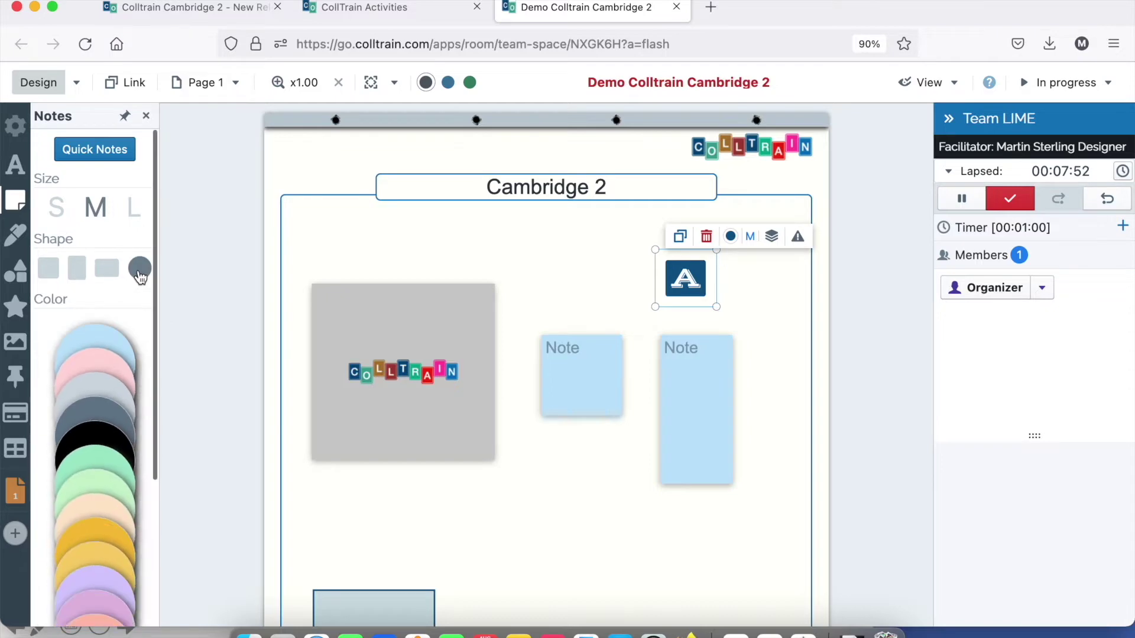
pyautogui.moveTo(97, 367); pyautogui.dragTo(563, 559)
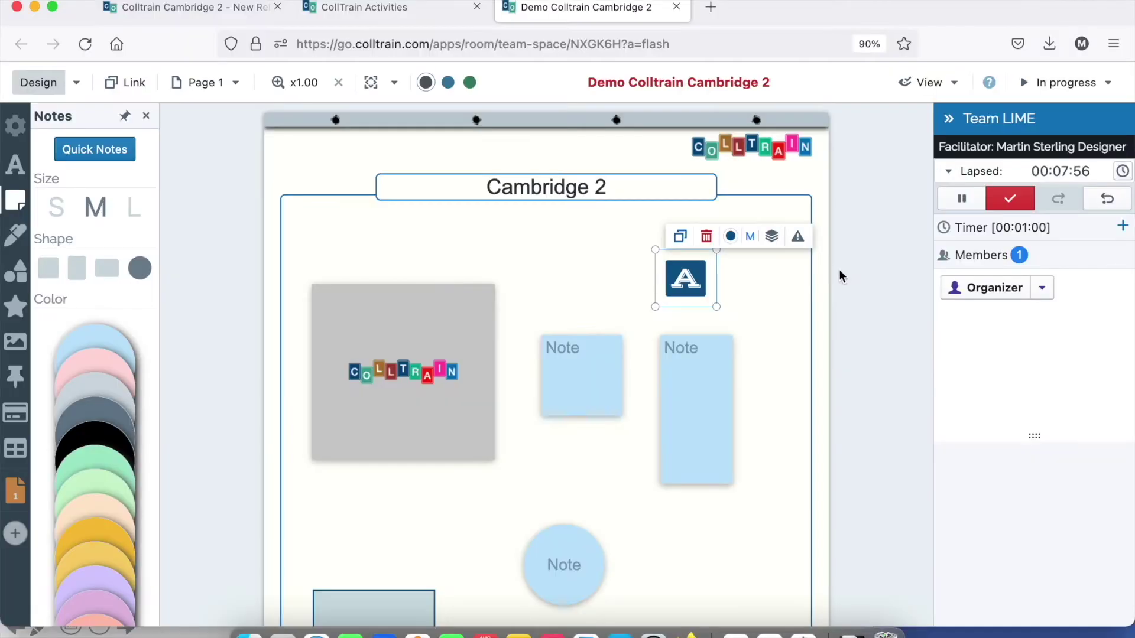
# Give the blue square note an orange dashed border with a width of 2
pyautogui.click(391, 342)
pyautogui.click(578, 341)
pyautogui.moveTo(583, 334); pyautogui.dragTo(583, 337)
pyautogui.click(709, 314)
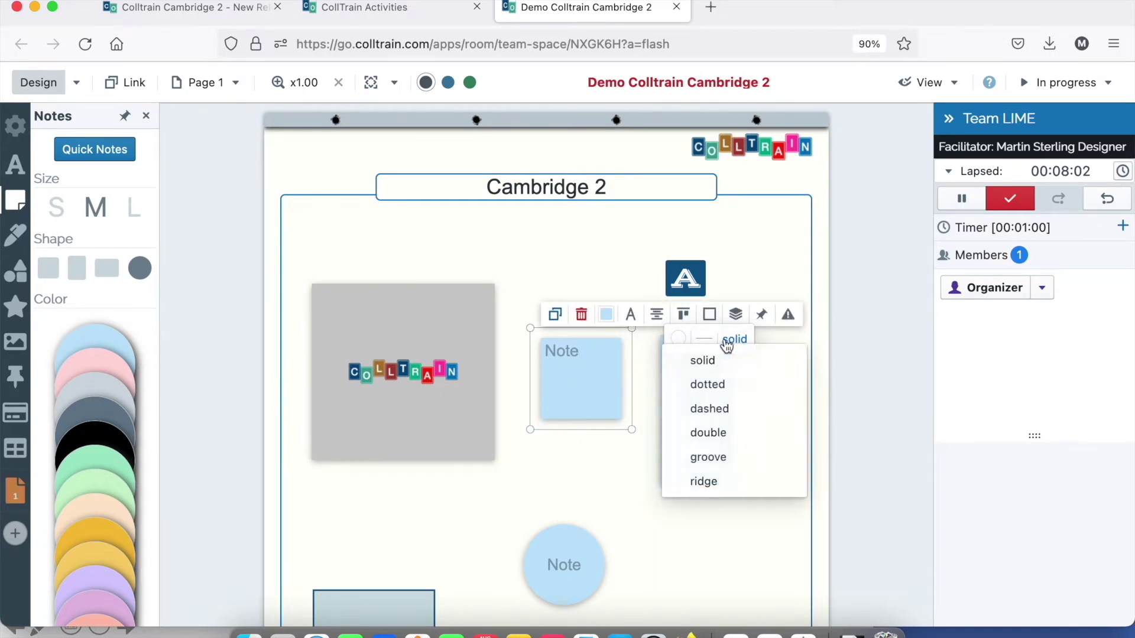
pyautogui.click(704, 339)
pyautogui.moveTo(664, 369); pyautogui.dragTo(674, 363)
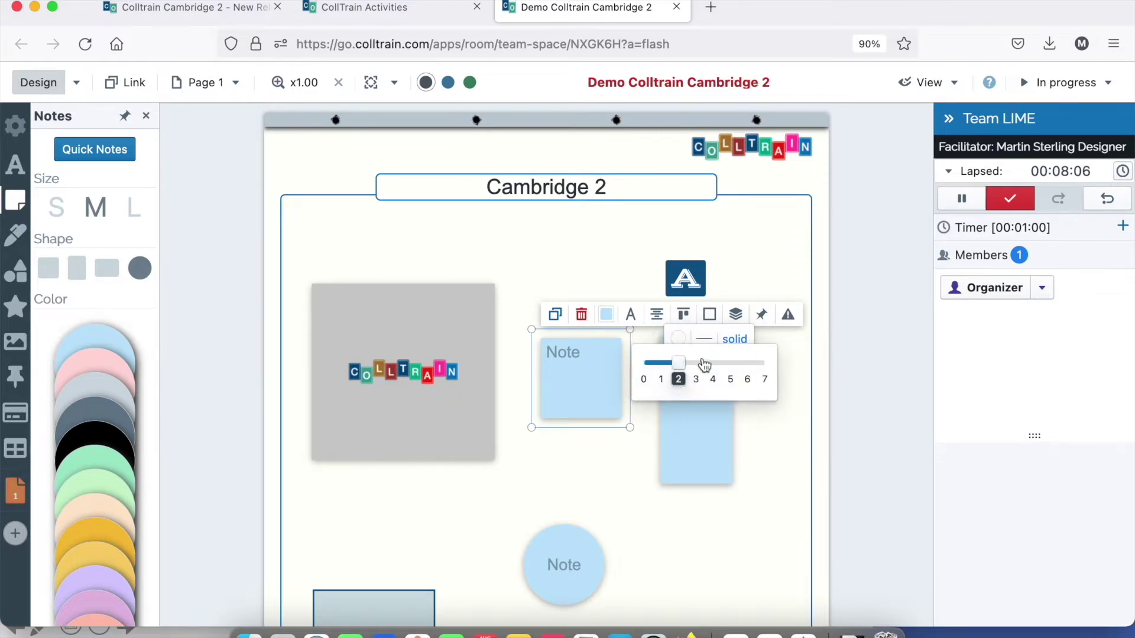
pyautogui.moveTo(732, 338)
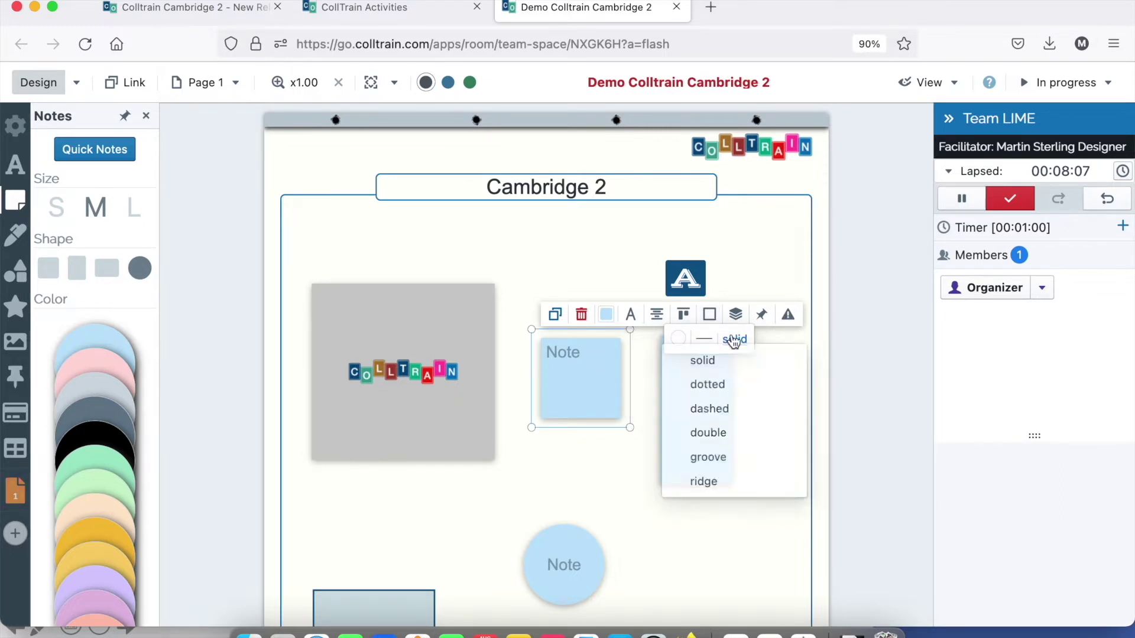
pyautogui.click(726, 412)
pyautogui.moveTo(672, 340)
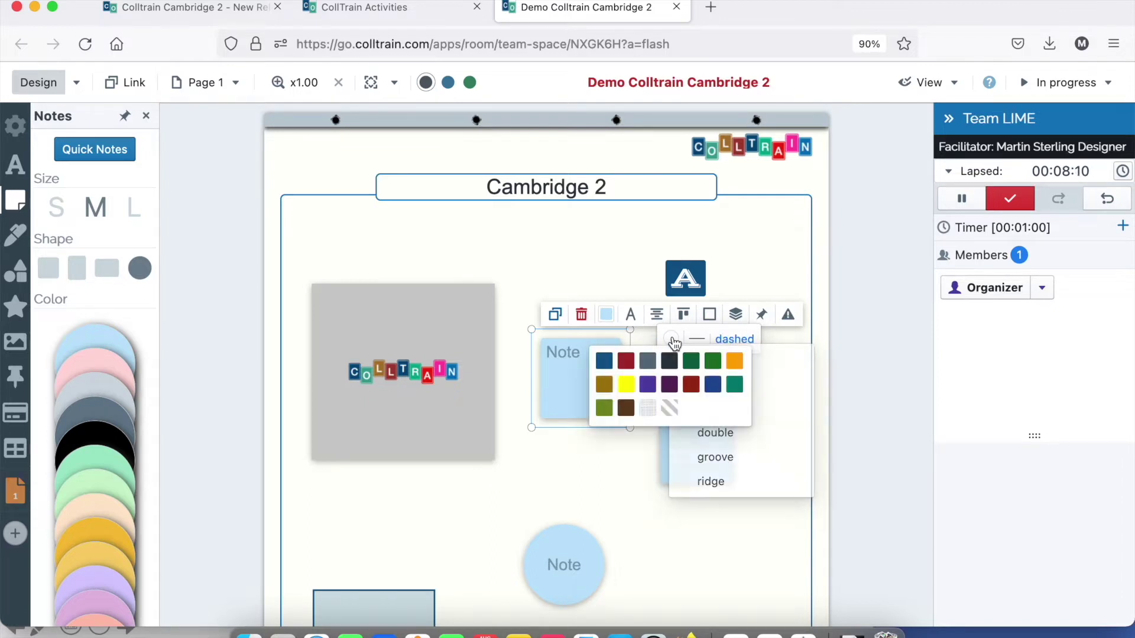
pyautogui.click(734, 361)
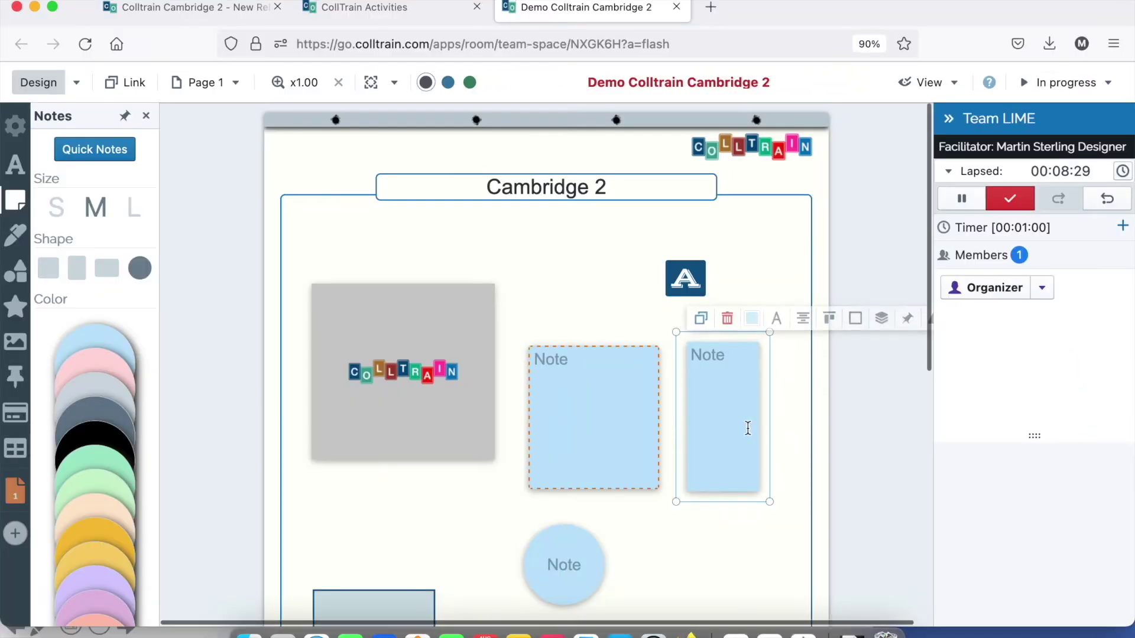
# Recolour the square note with the dashed border to amber
pyautogui.click(582, 353)
pyautogui.click(594, 321)
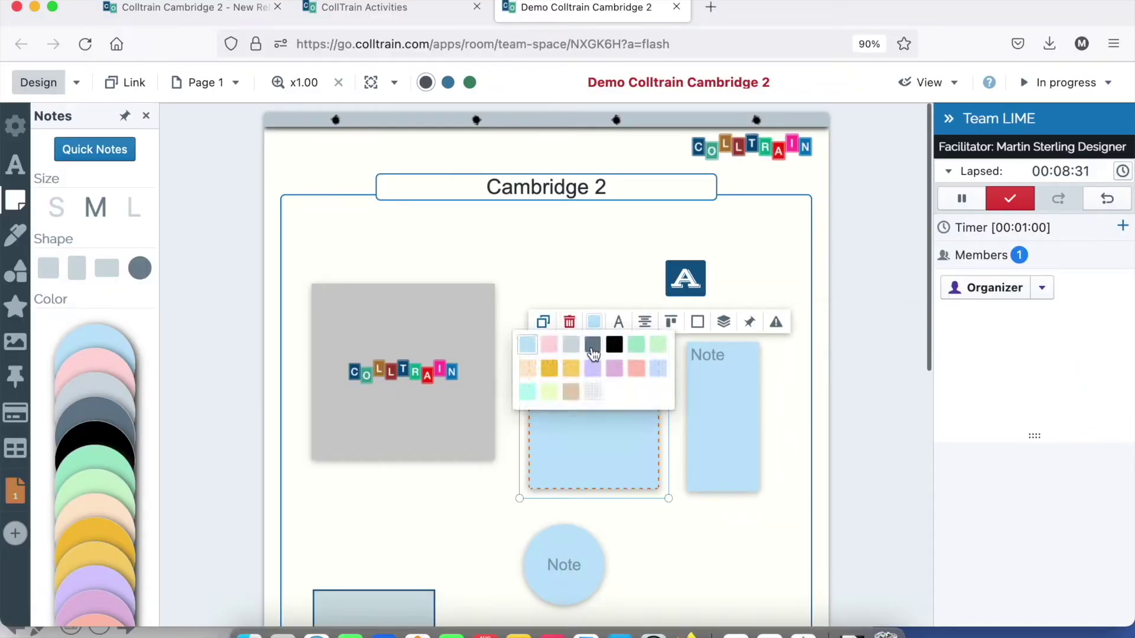
pyautogui.click(554, 372)
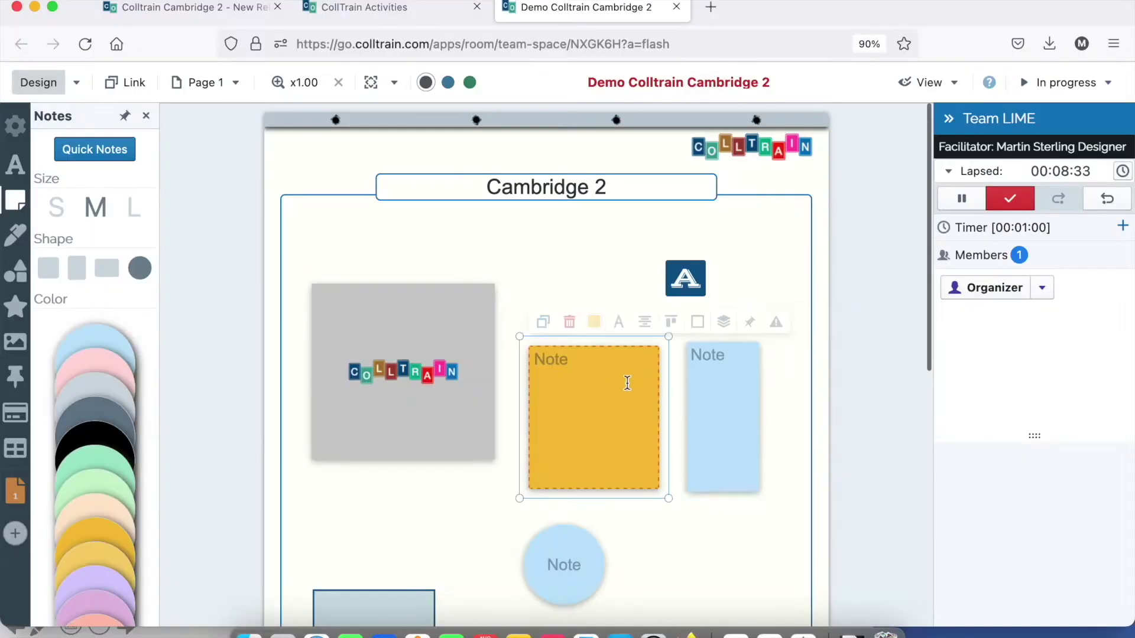
# View the amber note's font types and set its text size to 10 px
pyautogui.click(619, 323)
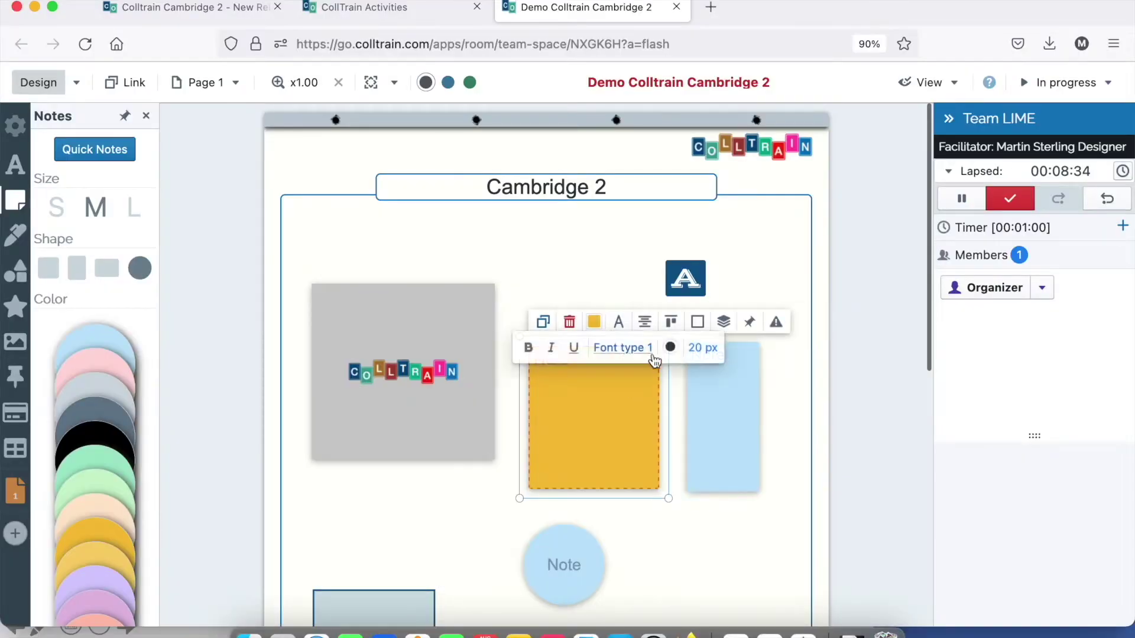
pyautogui.click(622, 348)
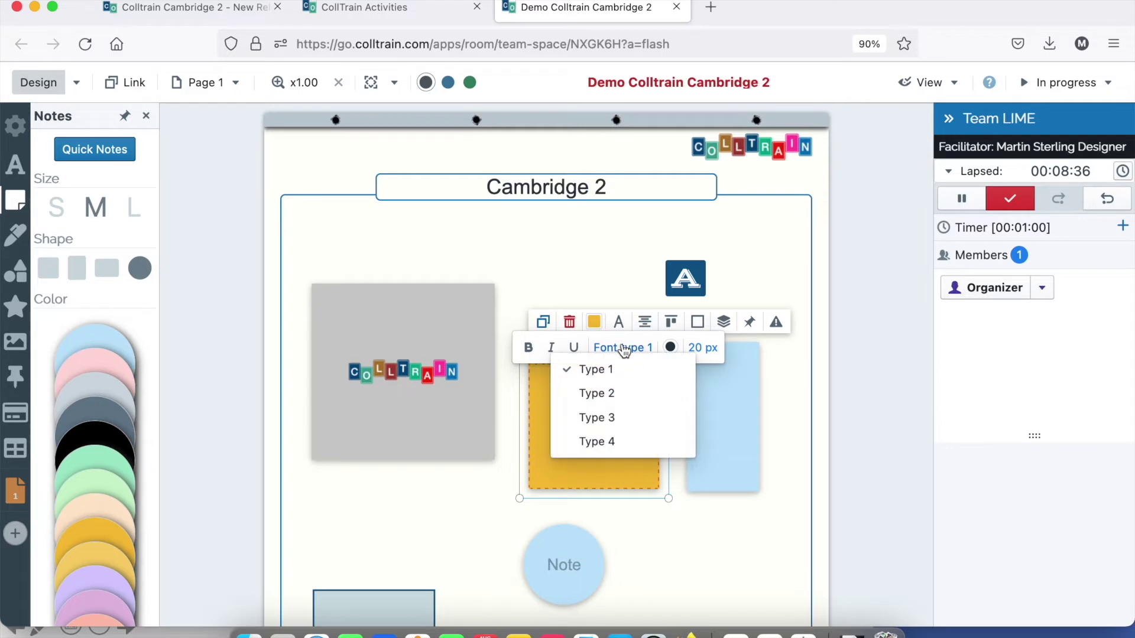
pyautogui.click(702, 349)
pyautogui.moveTo(668, 376); pyautogui.dragTo(738, 369)
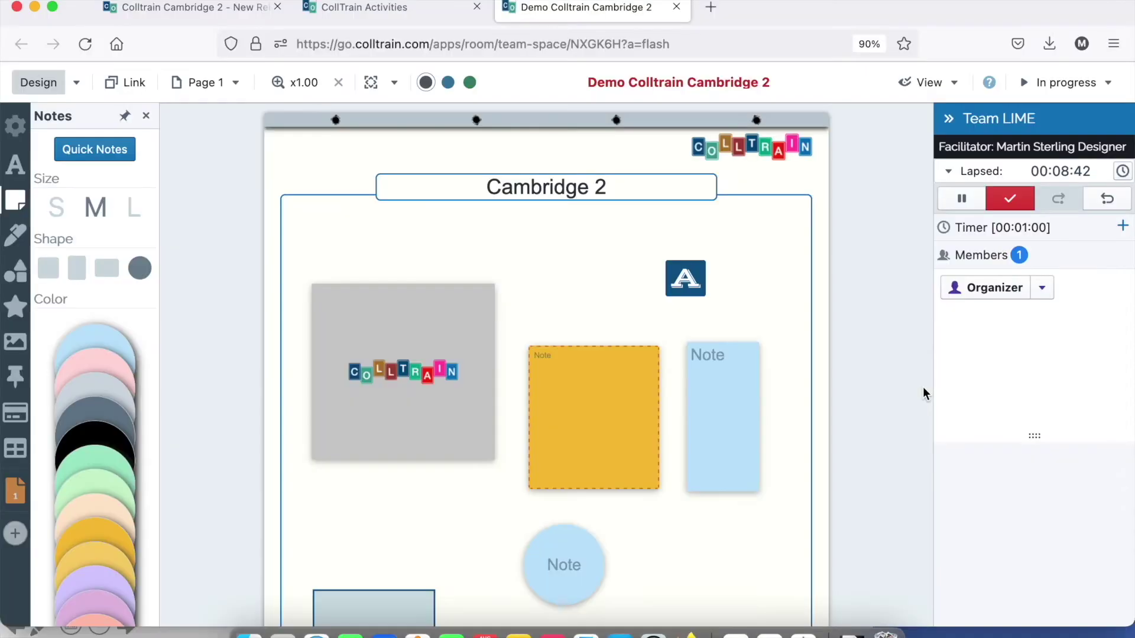
# Enter 1 as the amber note's text and enlarge its font size to nearly the maximum
pyautogui.click(715, 385)
pyautogui.click(625, 373)
pyautogui.click(625, 372)
pyautogui.write('1')
pyautogui.click(692, 346)
pyautogui.click(638, 352)
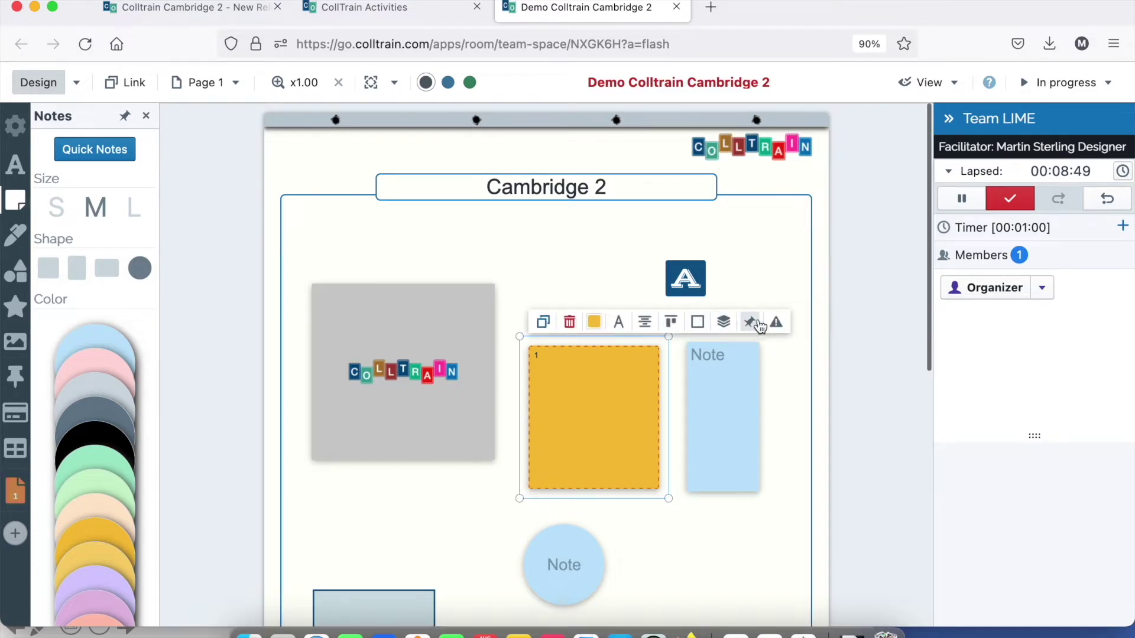
pyautogui.moveTo(619, 325)
pyautogui.moveTo(704, 354)
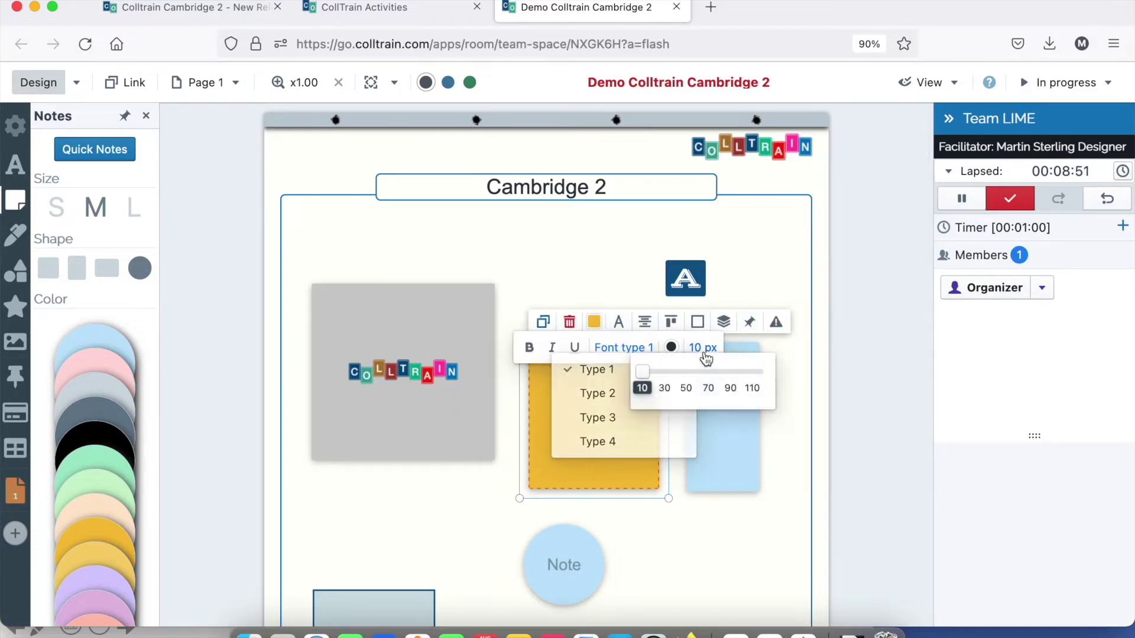
pyautogui.moveTo(643, 372); pyautogui.dragTo(748, 372)
# Align the number in the amber note to the vertical middle and horizontal centre
pyautogui.click(650, 326)
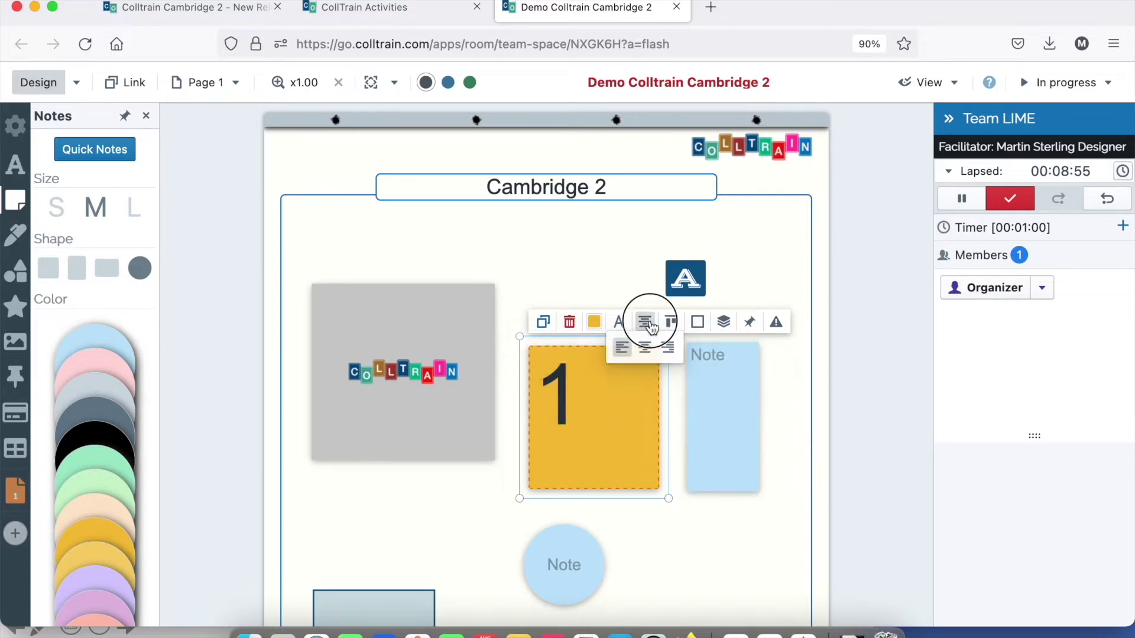
pyautogui.click(672, 325)
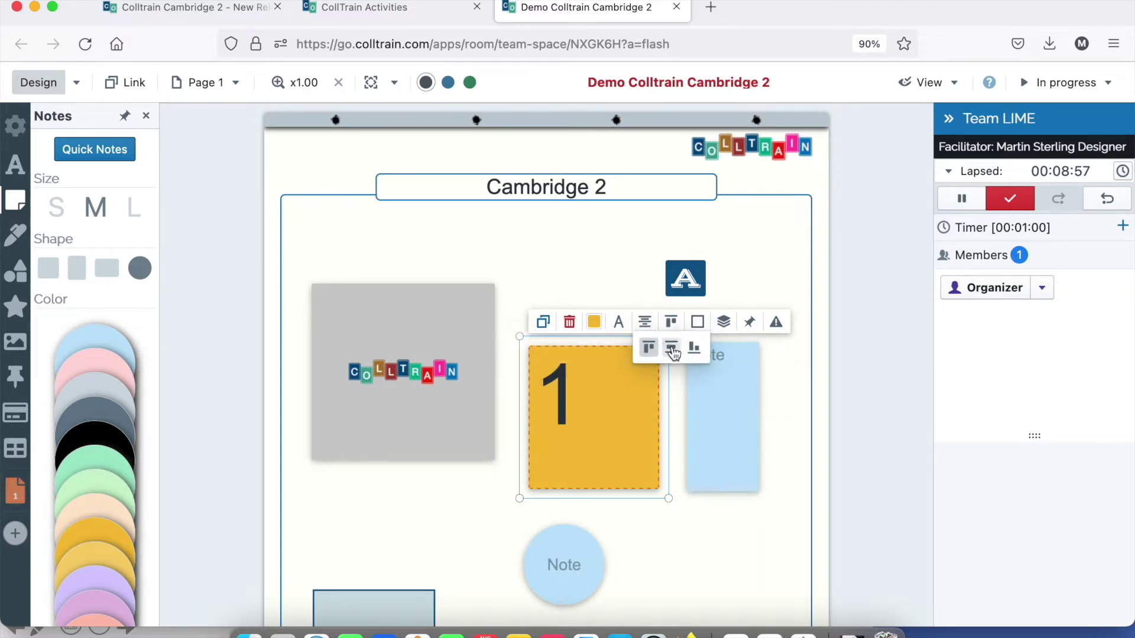
pyautogui.click(671, 349)
pyautogui.click(646, 322)
pyautogui.click(646, 349)
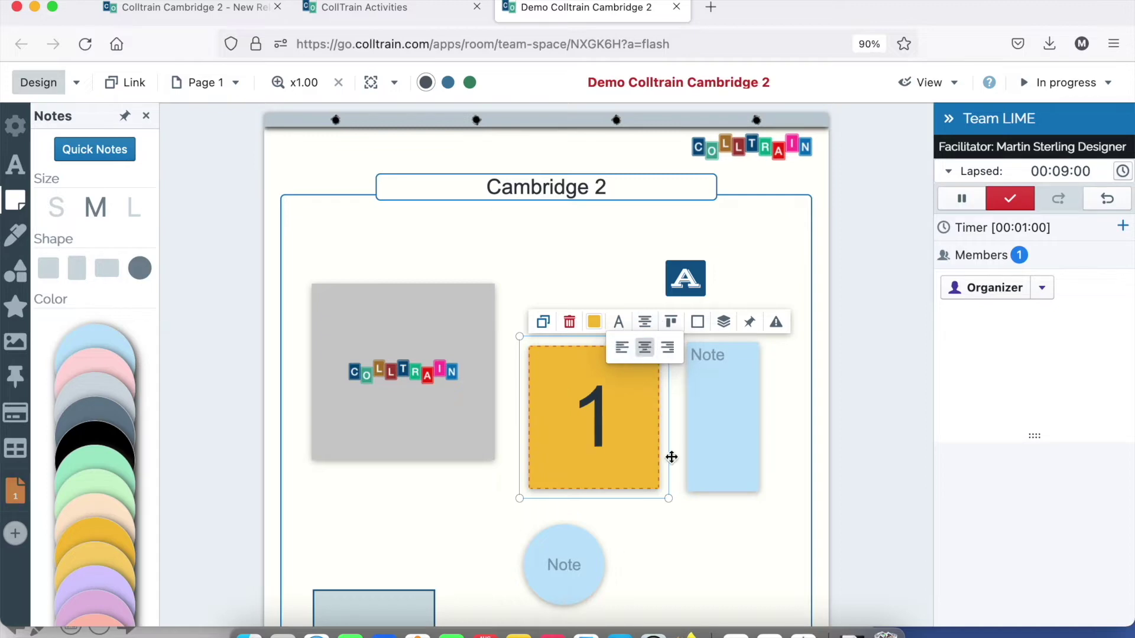
# View the amber note's element behaviors and alignment options, then shrink the note slightly
pyautogui.click(671, 478)
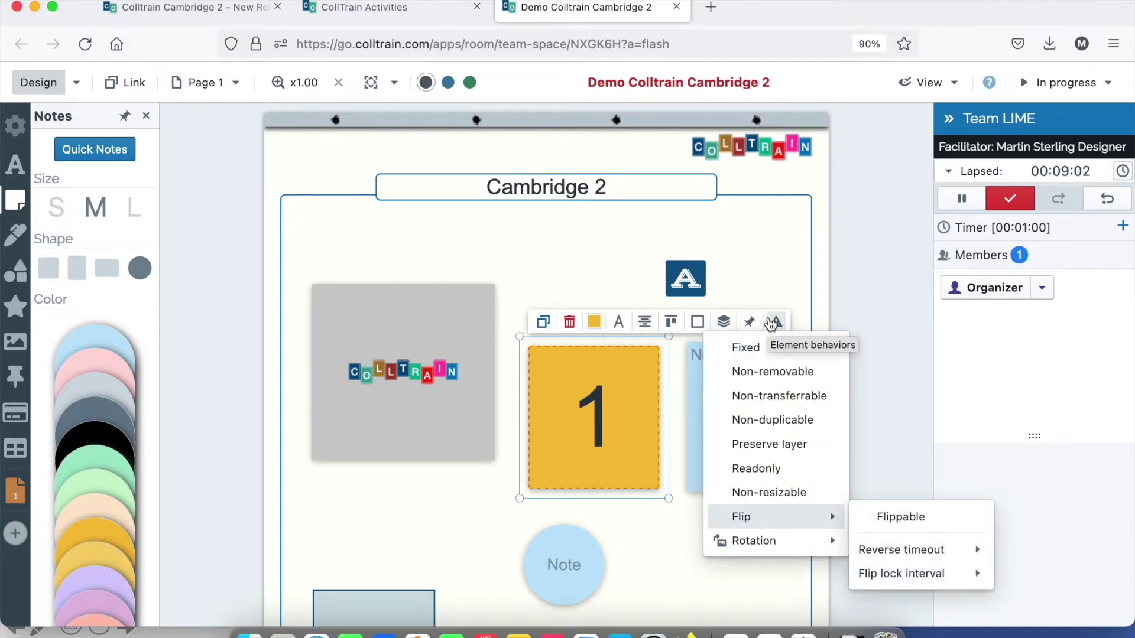
pyautogui.moveTo(654, 328)
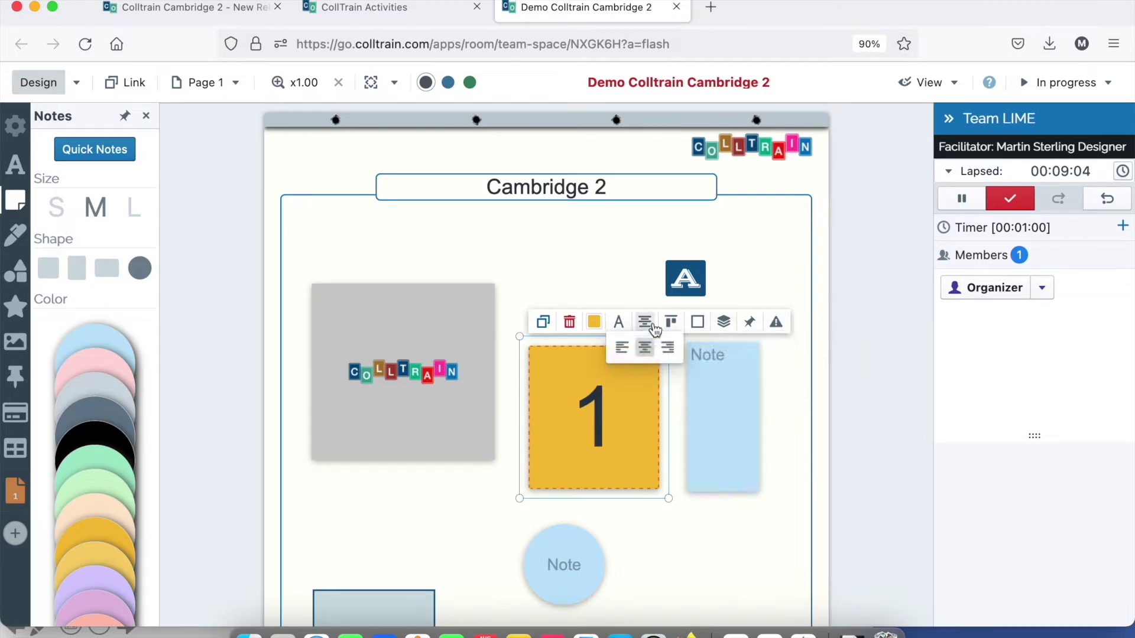
pyautogui.moveTo(670, 500)
pyautogui.mouseDown()
pyautogui.moveTo(689, 519)
pyautogui.moveTo(677, 508)
pyautogui.mouseUp()
# Enter 1 in the blue round note and shrink the note to a small numbered circle
pyautogui.click(588, 535)
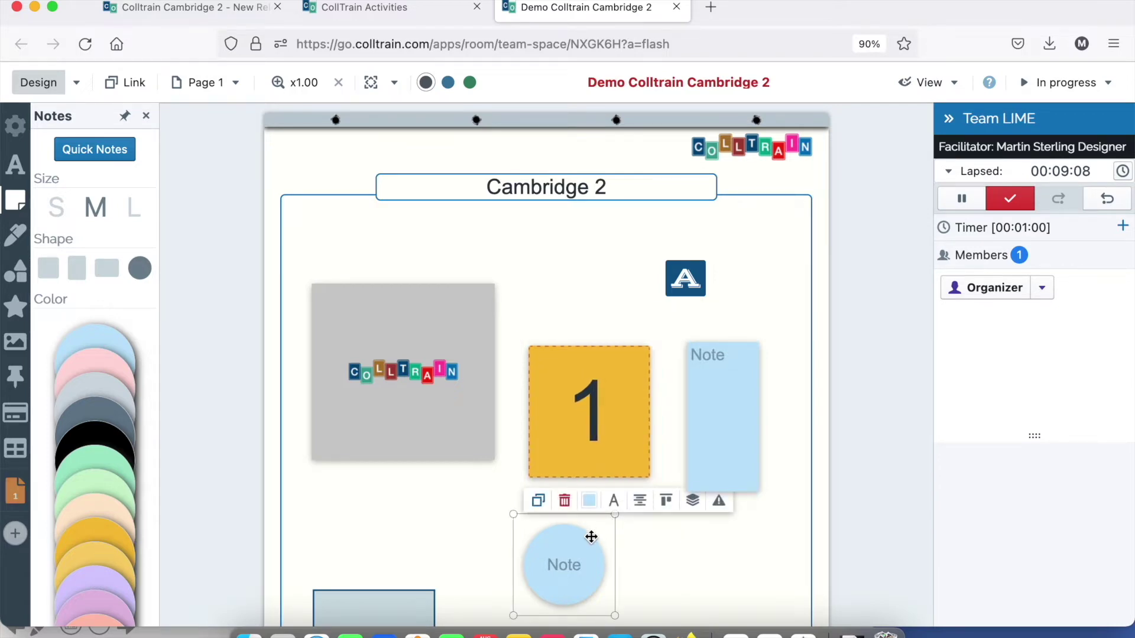
pyautogui.click(571, 548)
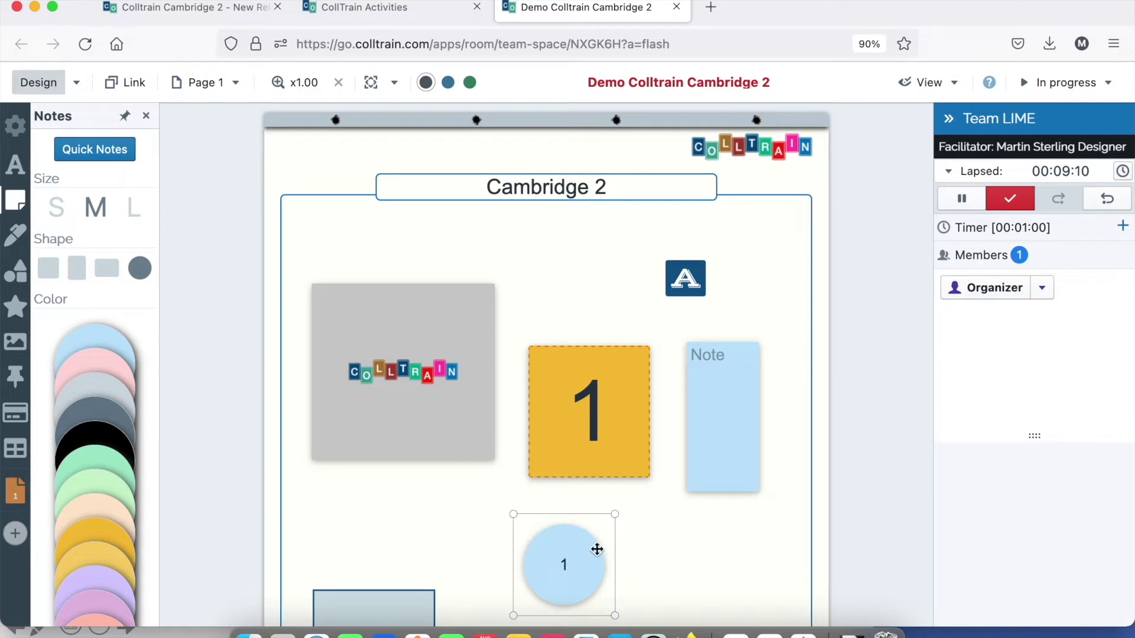
pyautogui.moveTo(615, 616); pyautogui.dragTo(540, 525)
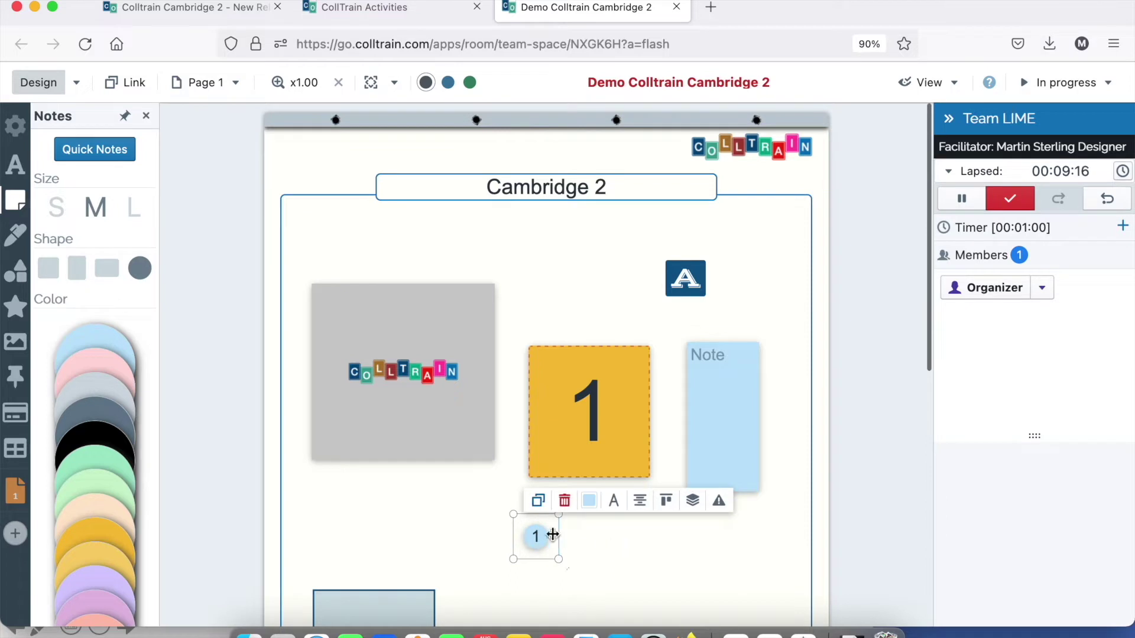
# Duplicate the small round note, place the copy just right of the original and recolour it pink
pyautogui.click(538, 501)
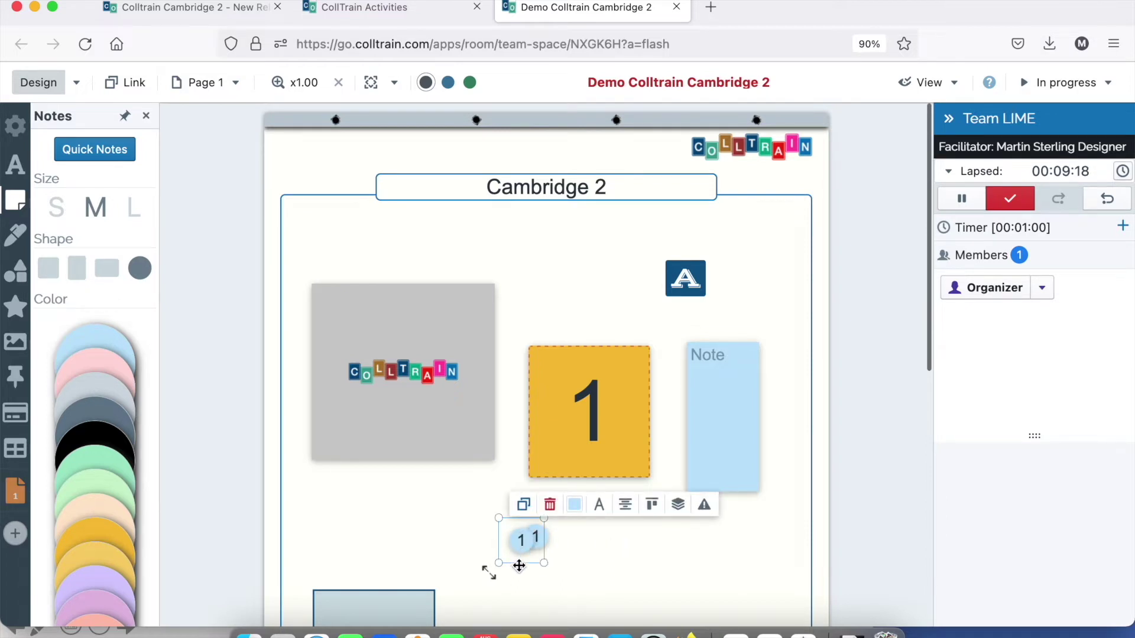
pyautogui.moveTo(519, 566); pyautogui.dragTo(570, 562)
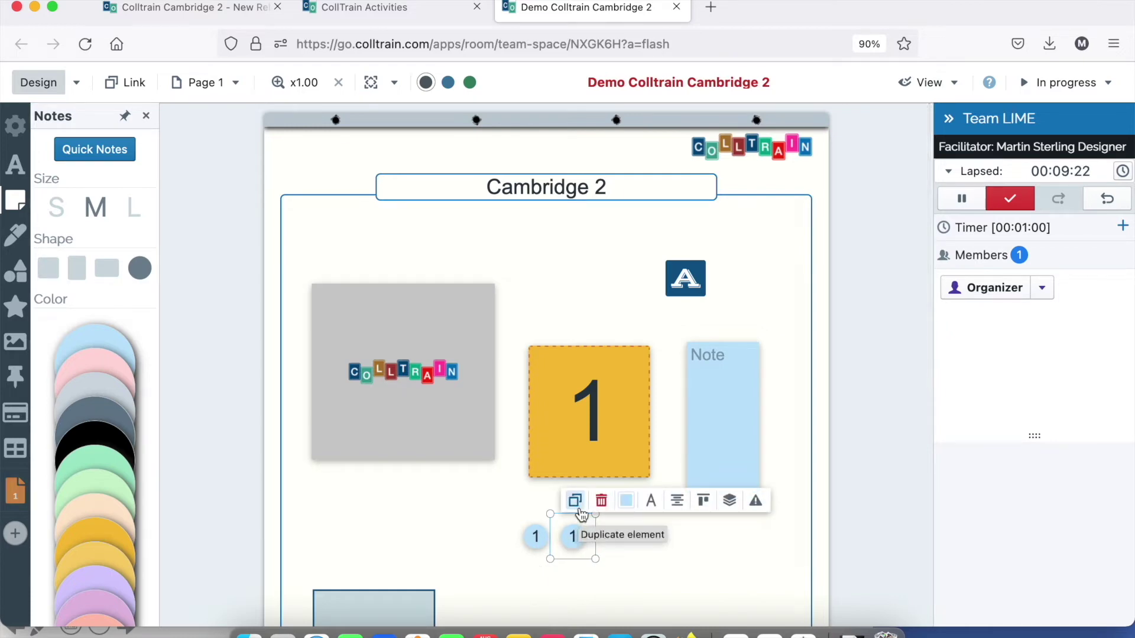
pyautogui.click(626, 502)
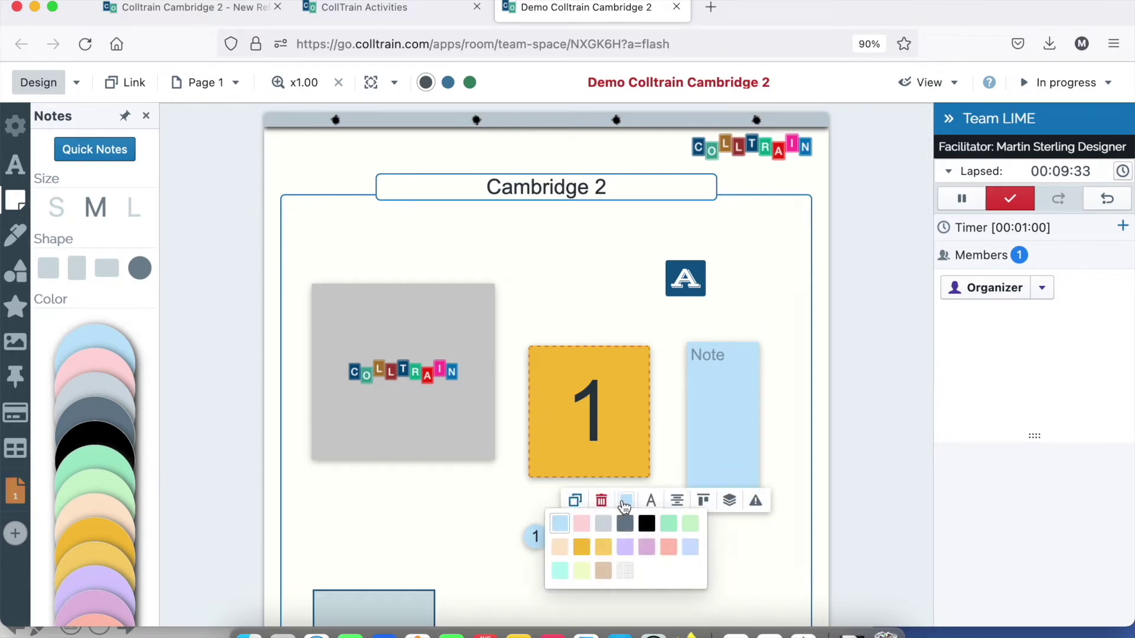
pyautogui.click(739, 544)
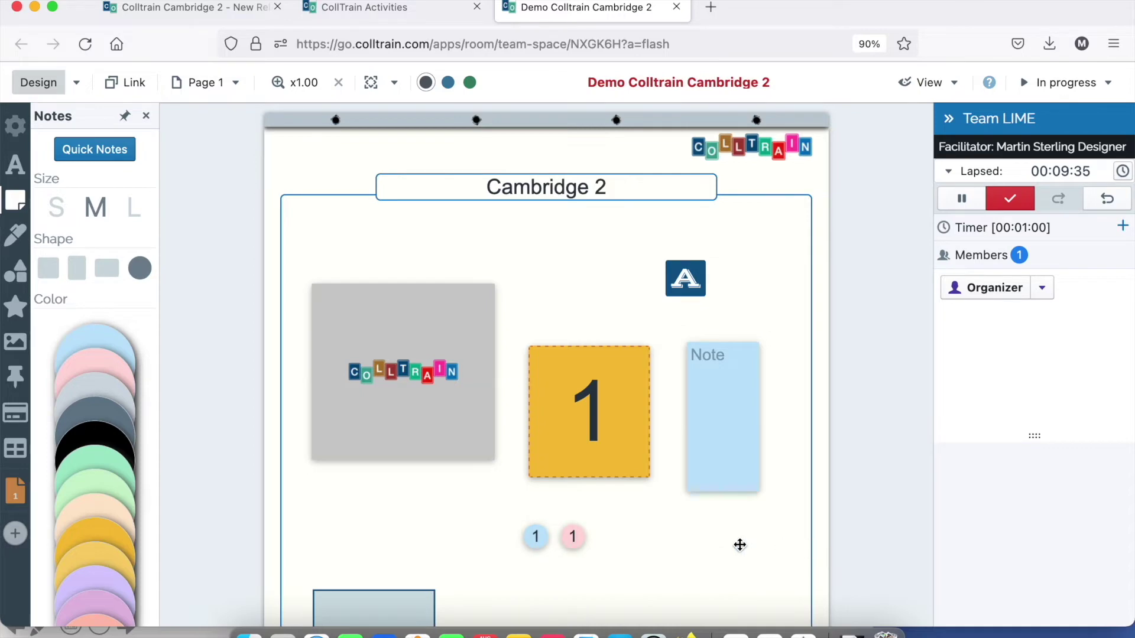
pyautogui.click(595, 524)
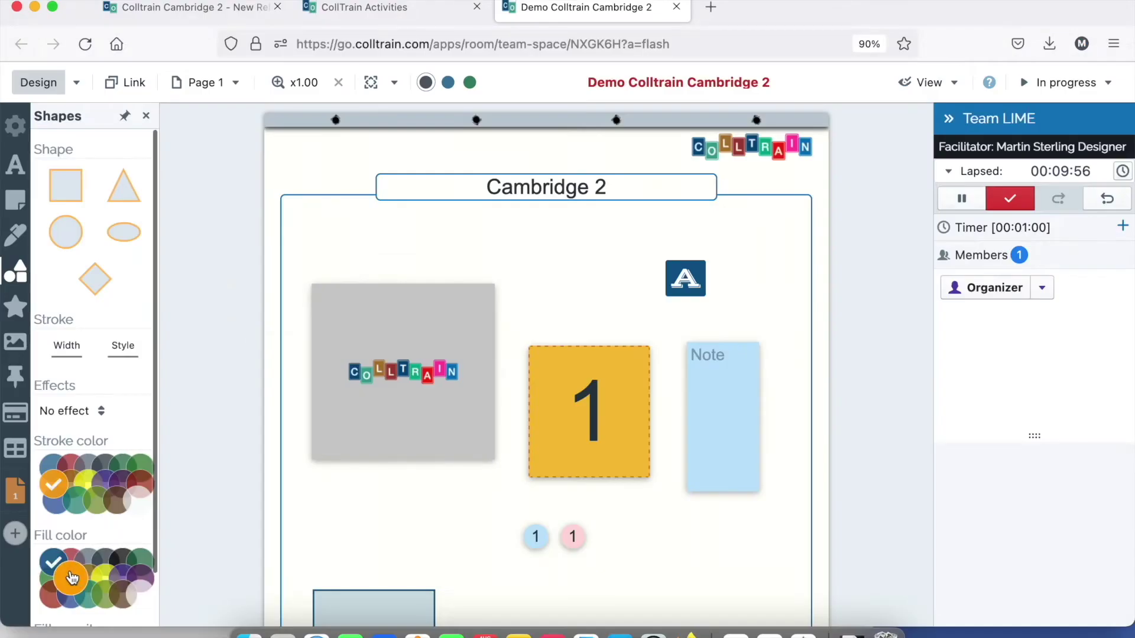
# Add a square shape with orange stroke and fill below the grey note and view its stroke and opacity settings
pyautogui.moveTo(65, 188); pyautogui.dragTo(449, 493)
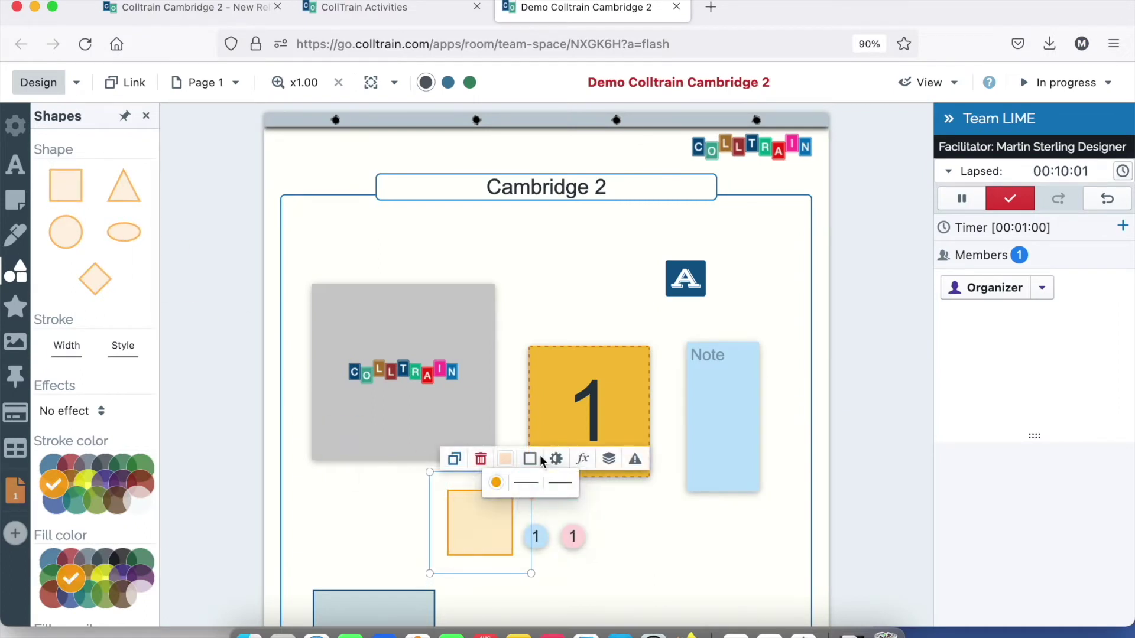
pyautogui.click(556, 460)
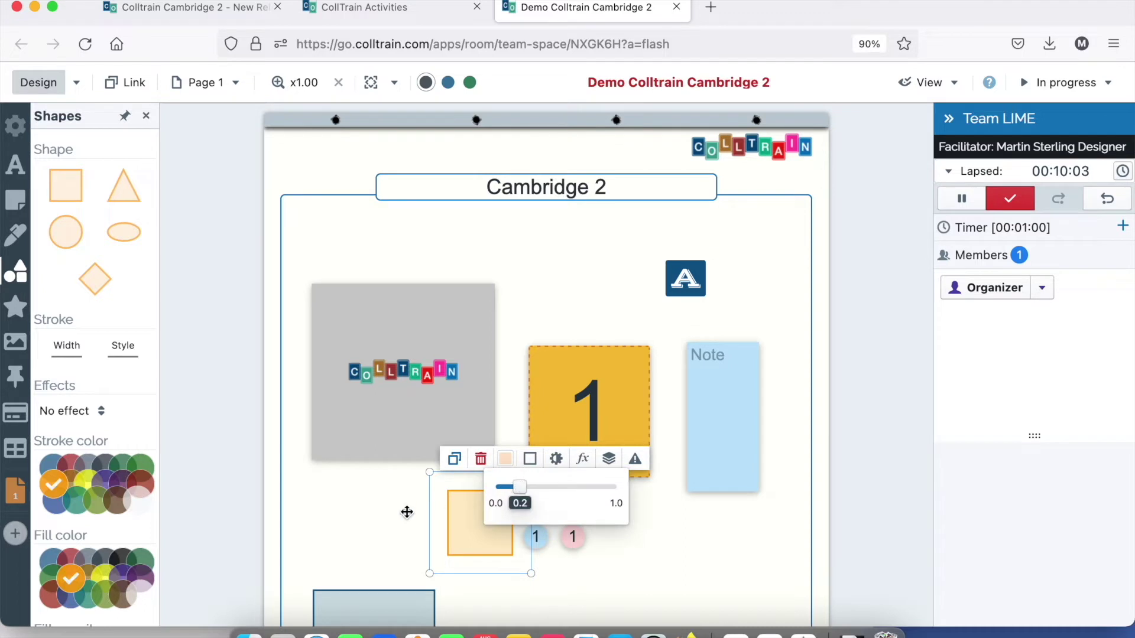
pyautogui.click(390, 496)
# Move the orange square onto the grey note and reshape it into a wide rectangle framing the CollTrain logo
pyautogui.moveTo(472, 502); pyautogui.dragTo(322, 297)
pyautogui.click(420, 430)
pyautogui.moveTo(417, 426); pyautogui.dragTo(554, 423)
pyautogui.click(418, 357)
pyautogui.click(532, 274)
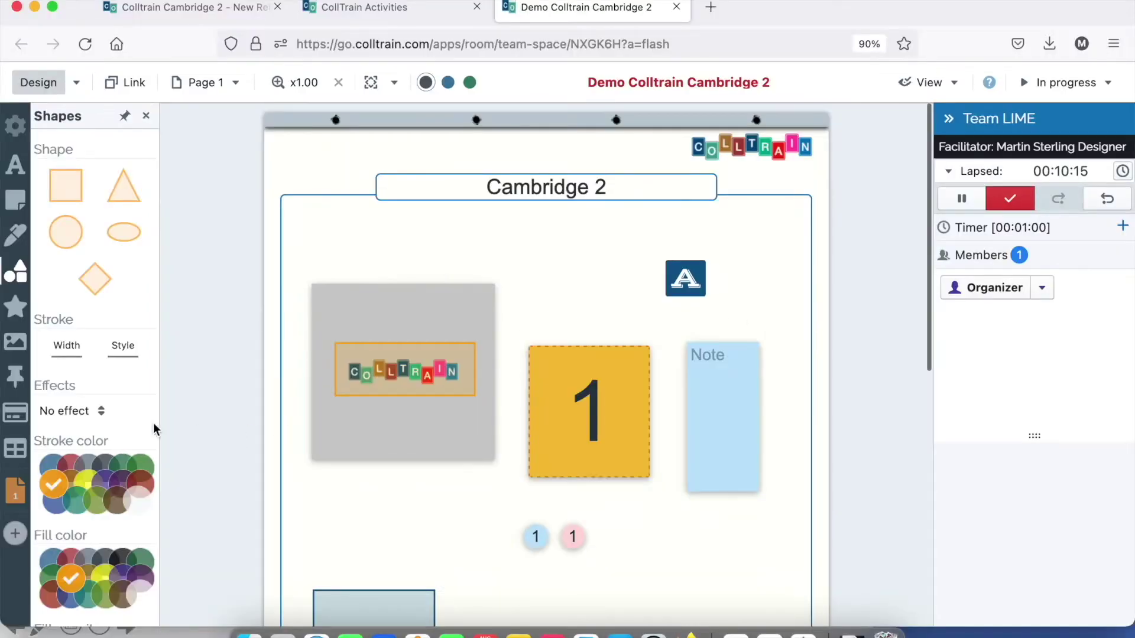
# Add an orange megaphone icon below the small numbered circles
pyautogui.click(15, 307)
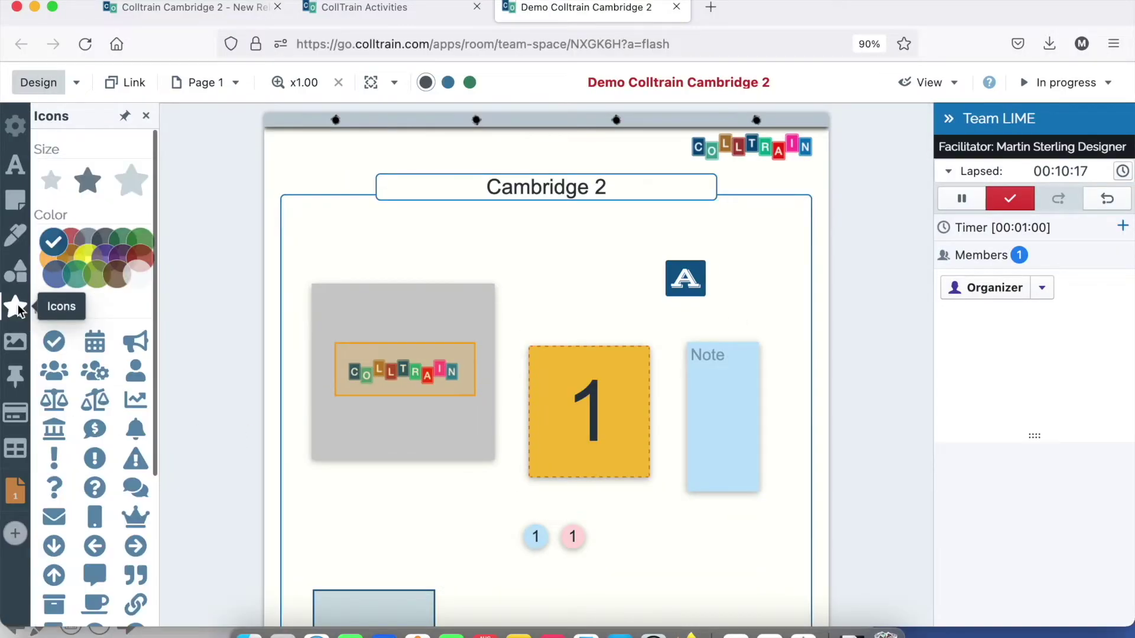
pyautogui.click(44, 262)
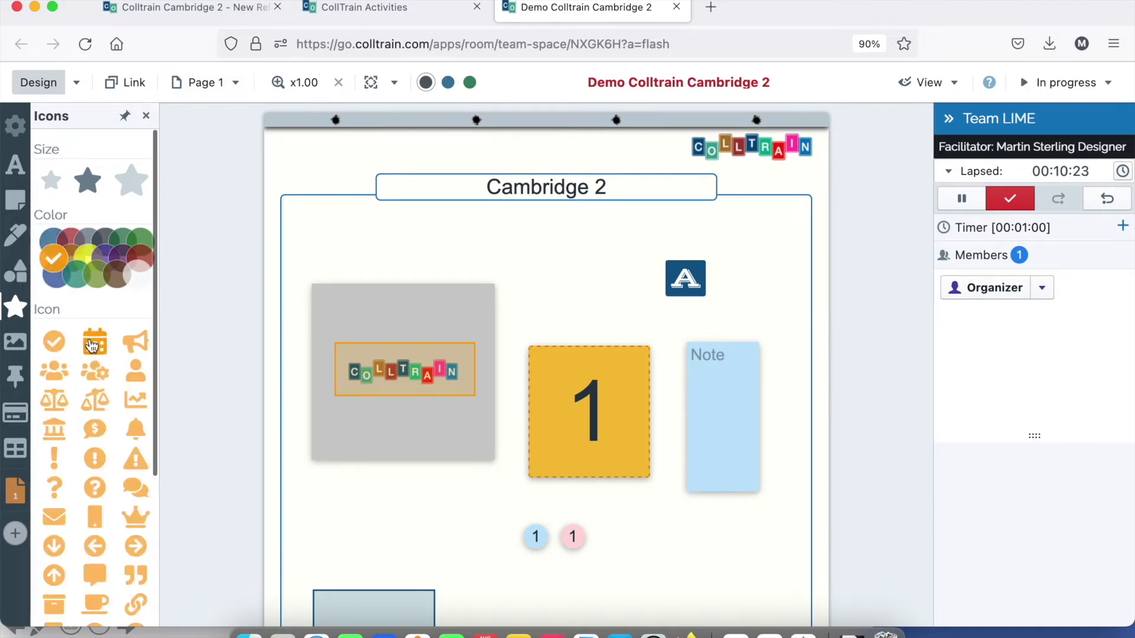
pyautogui.click(136, 343)
pyautogui.click(543, 569)
# Enlarge the megaphone icon well beyond 40 px and move it between the grey note and the light blue rectangle
pyautogui.click(614, 529)
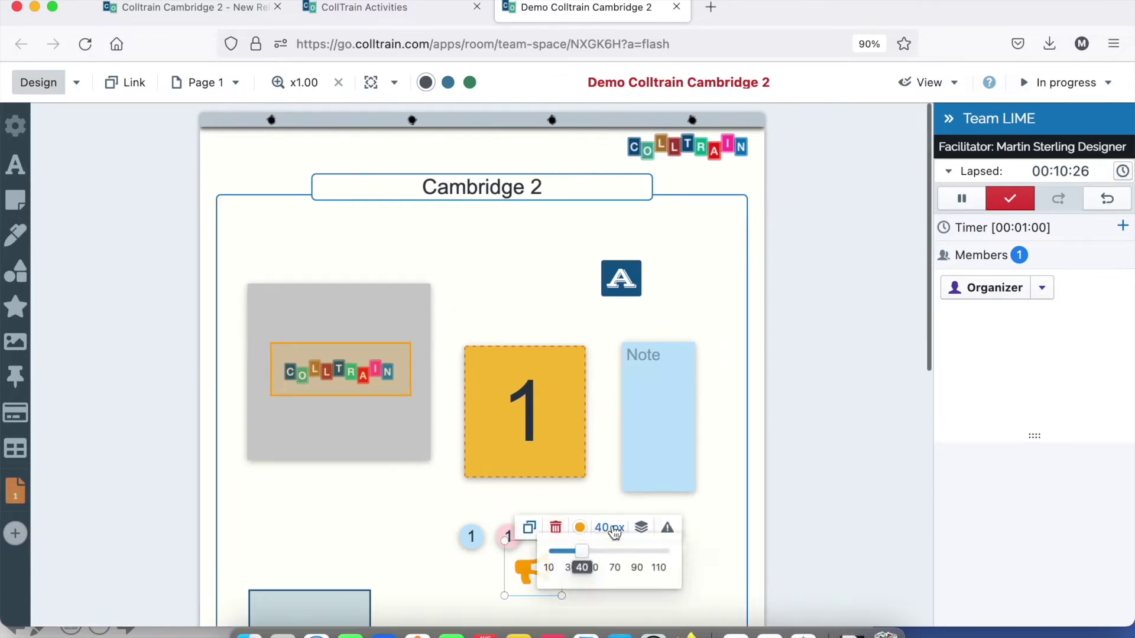
pyautogui.click(647, 550)
pyautogui.click(721, 594)
pyautogui.scroll(-2, 679, 575)
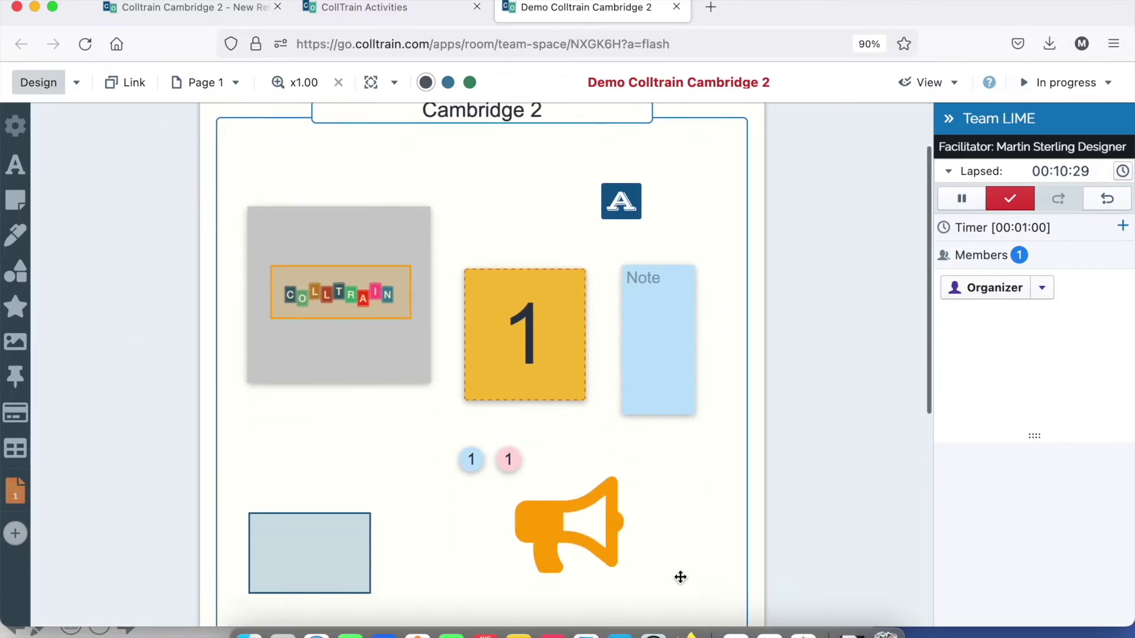
pyautogui.moveTo(585, 532); pyautogui.dragTo(340, 440)
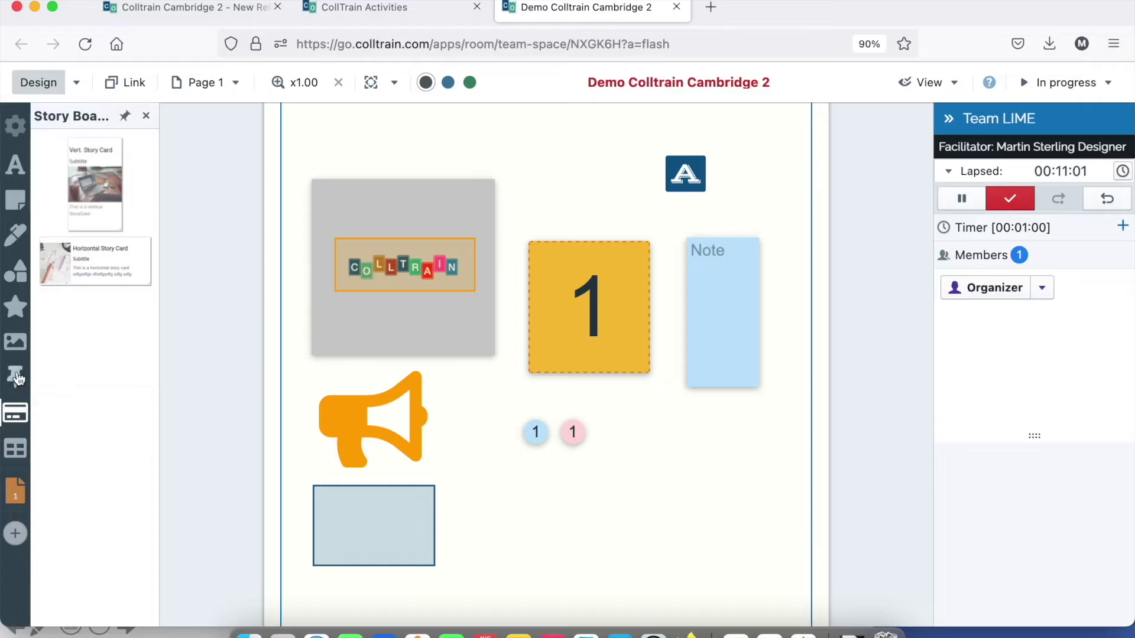
# Add an image placeholder below the small numbered circles
pyautogui.click(27, 346)
pyautogui.moveTo(95, 193); pyautogui.dragTo(573, 458)
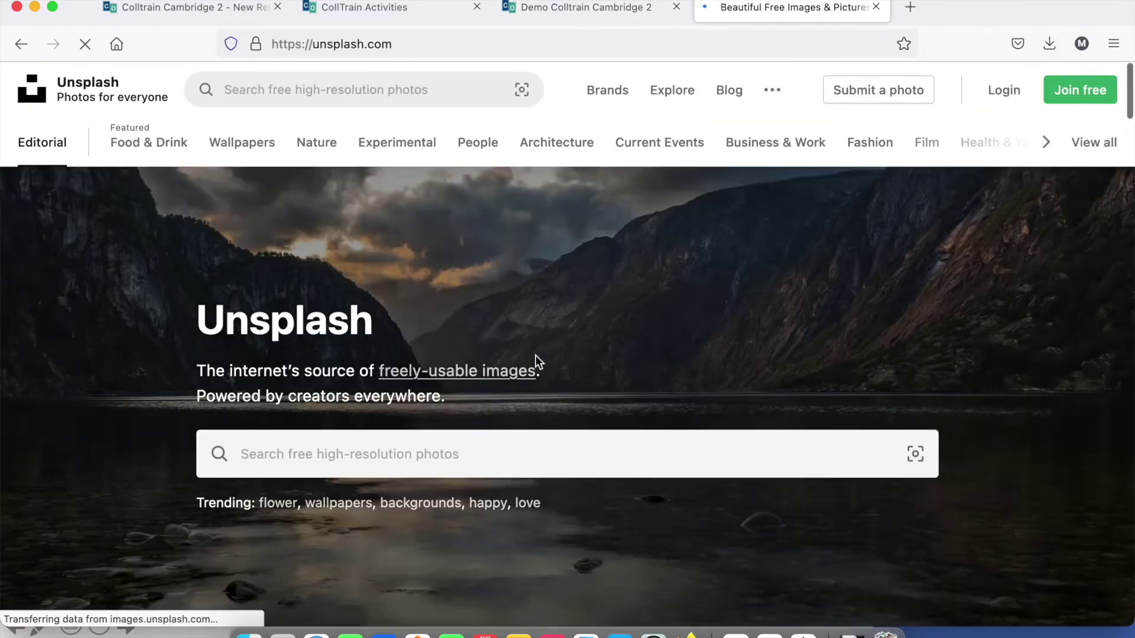
# Browse the Unsplash photos, open the corgi puppy picture and copy its image link
pyautogui.scroll(-5, 532, 358)
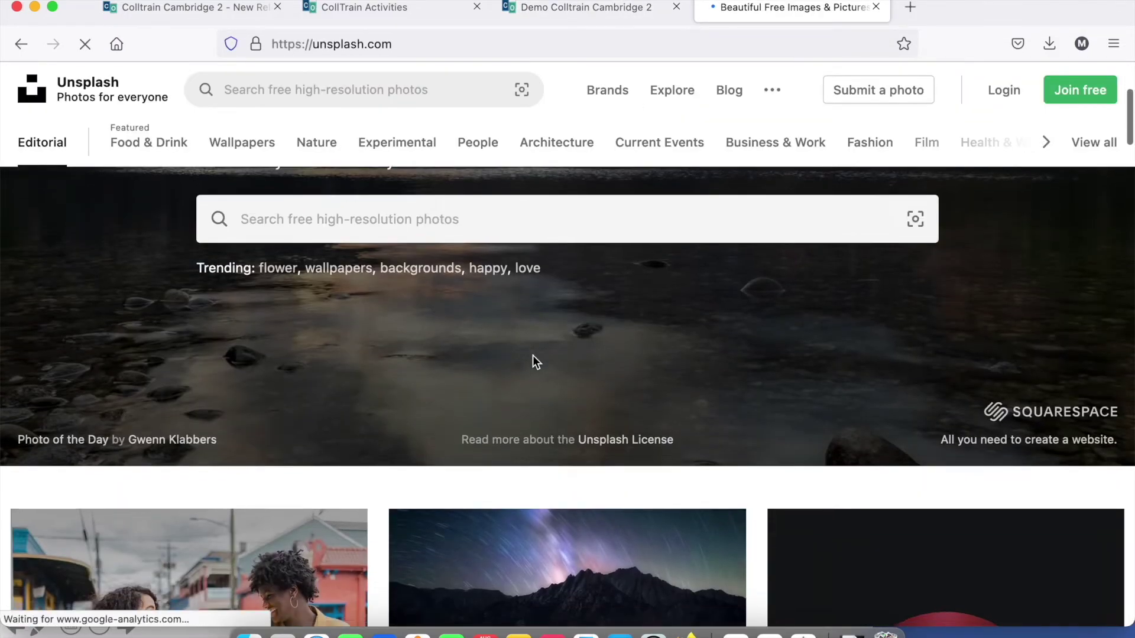
pyautogui.scroll(-15, 526, 354)
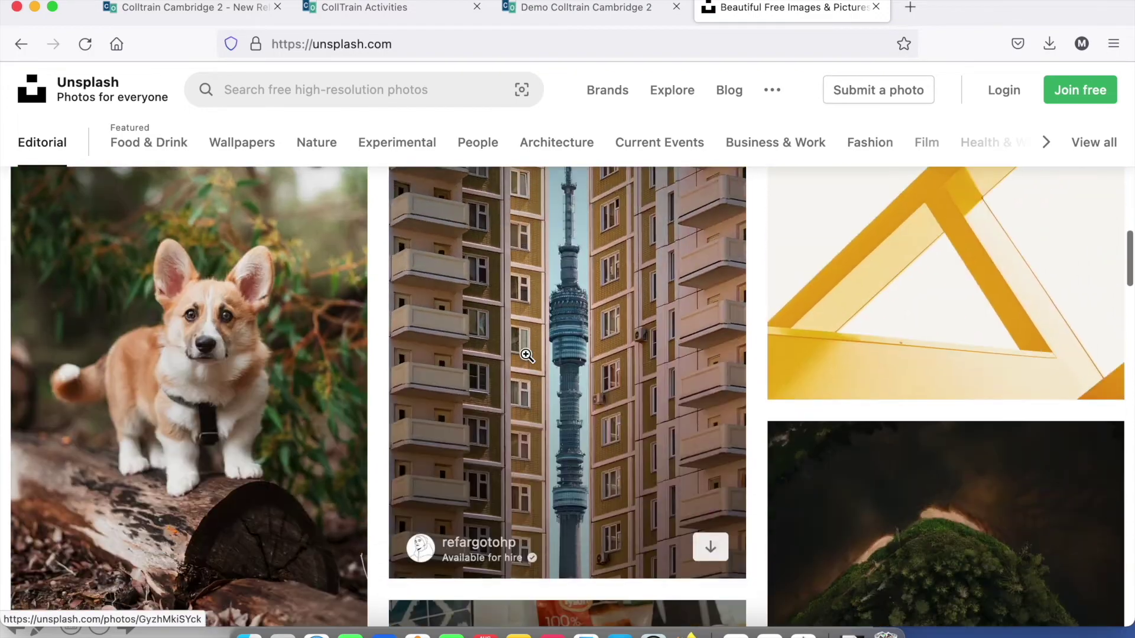
pyautogui.scroll(-1, 520, 353)
pyautogui.scroll(1, 521, 353)
pyautogui.scroll(-6, 521, 353)
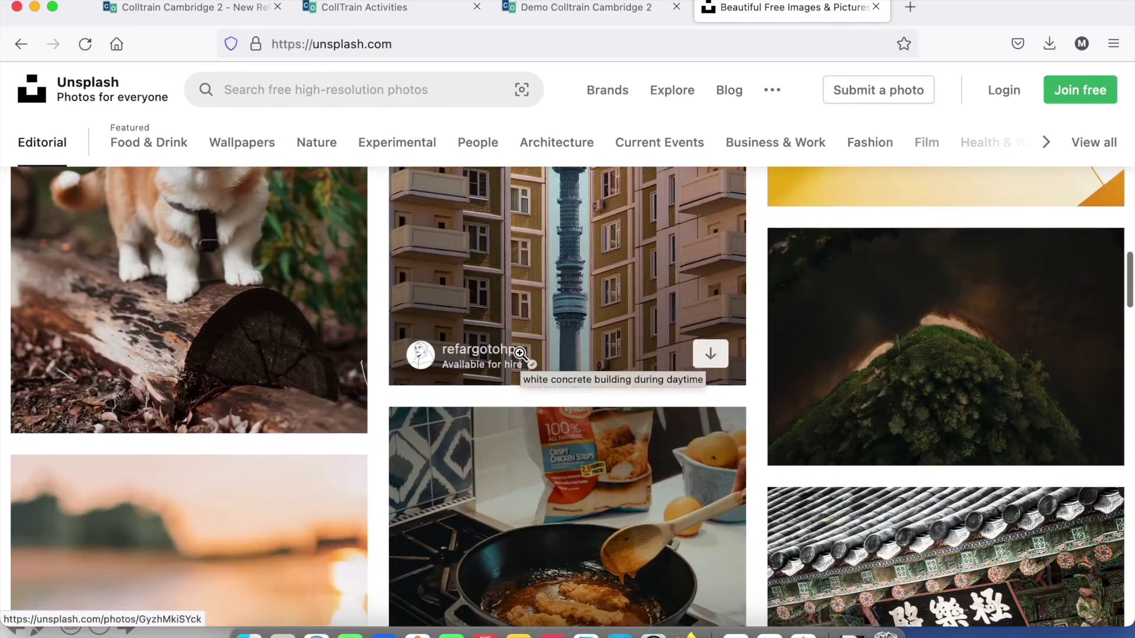
pyautogui.scroll(-3, 521, 353)
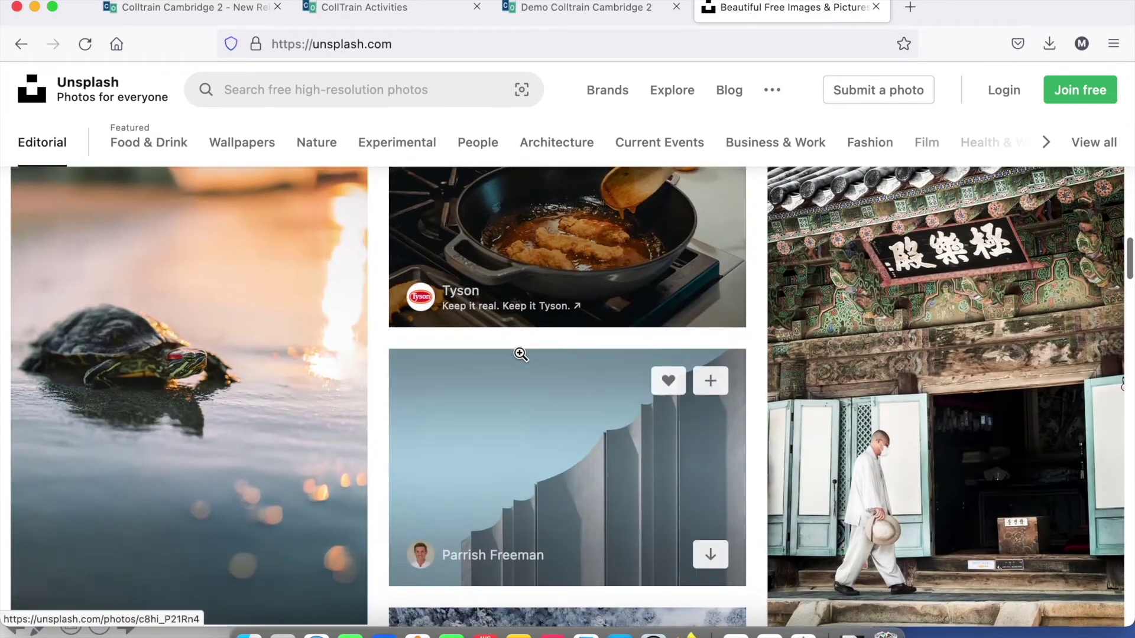
pyautogui.scroll(3, 521, 353)
pyautogui.scroll(7, 521, 353)
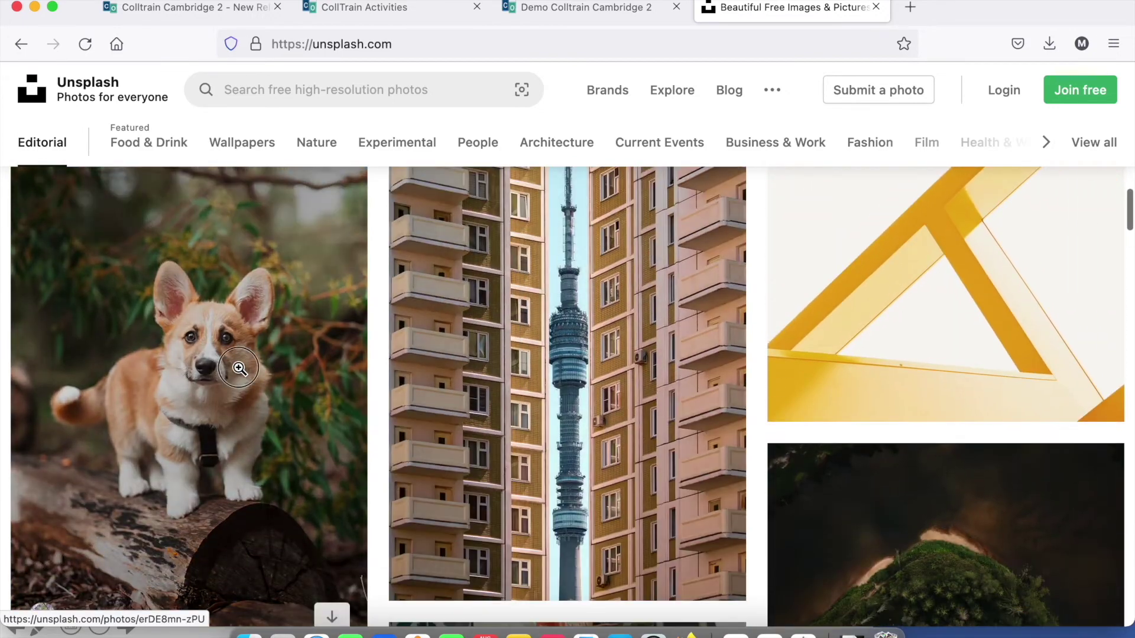
pyautogui.click(238, 368)
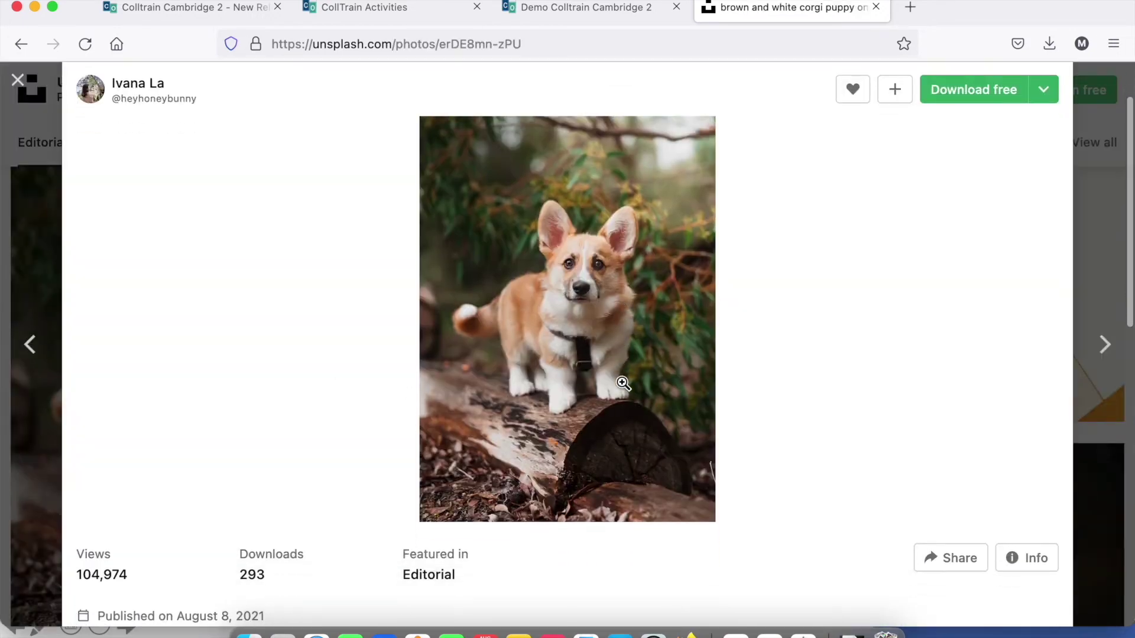
pyautogui.rightClick(588, 308)
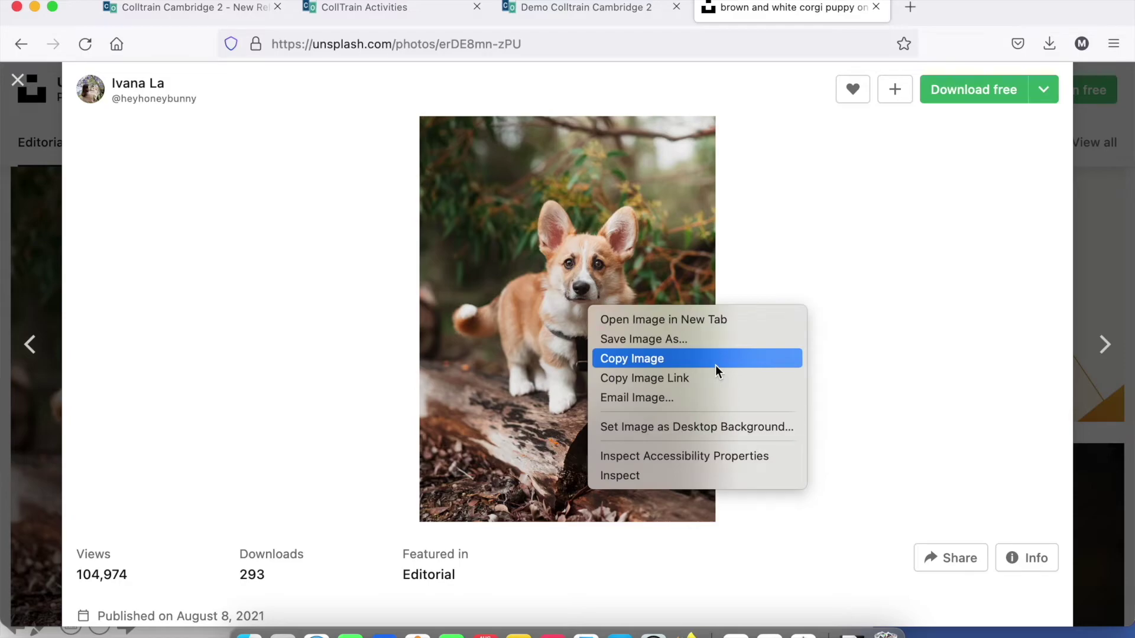
pyautogui.click(715, 382)
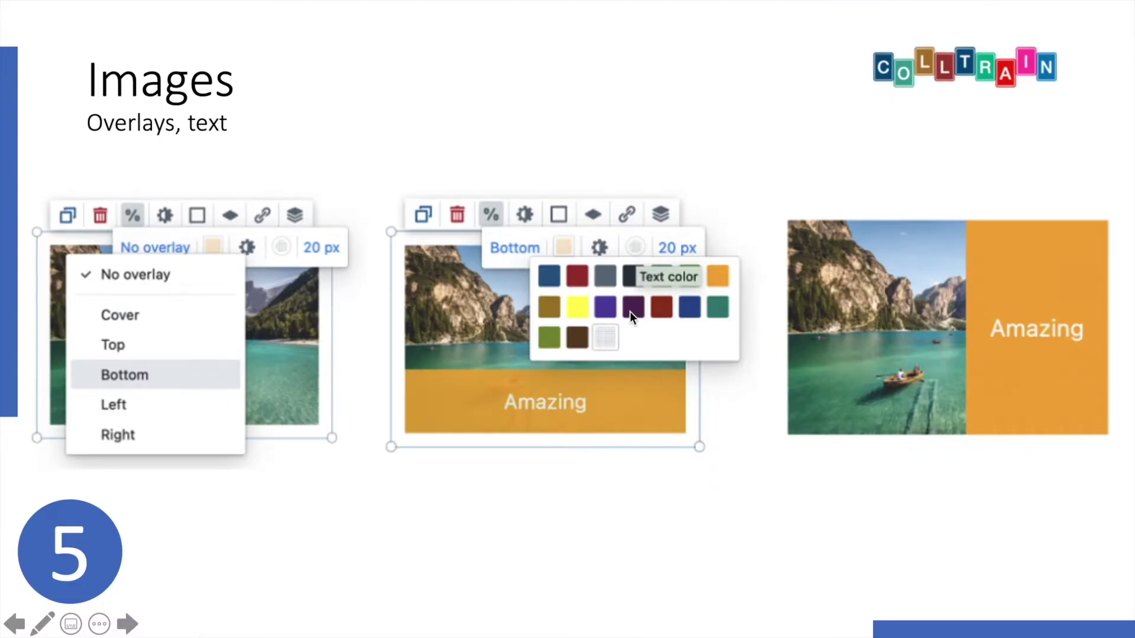
# Return to the Demo Colltrain Cambridge 2 flipchart and load the copied image link into the placeholder
pyautogui.press('super+Tab')
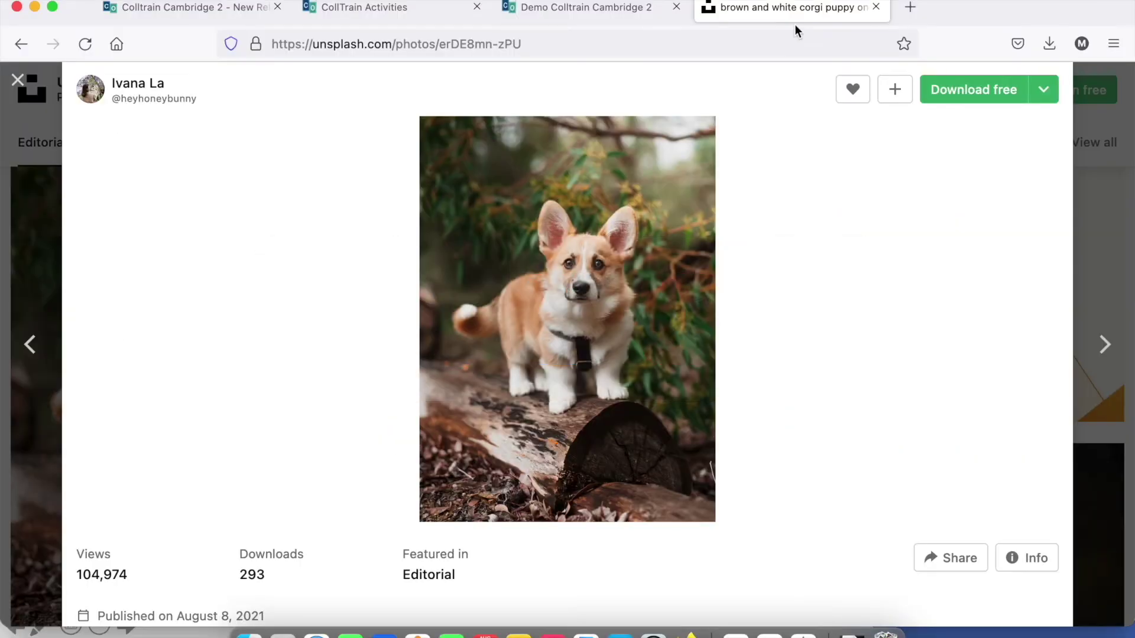
pyautogui.click(622, 9)
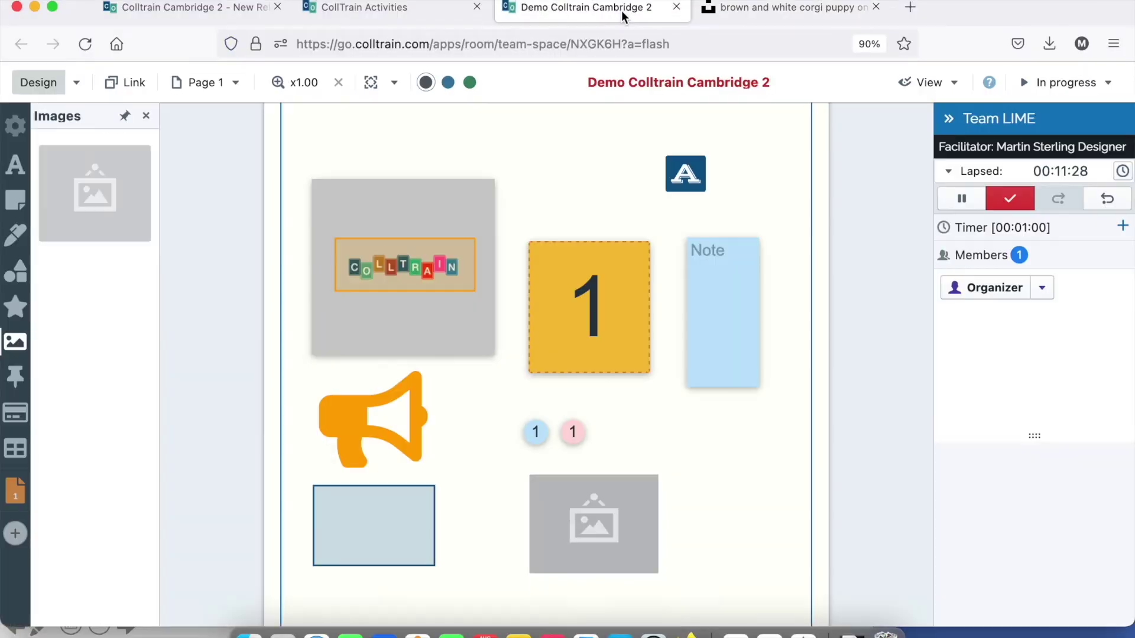
pyautogui.click(657, 477)
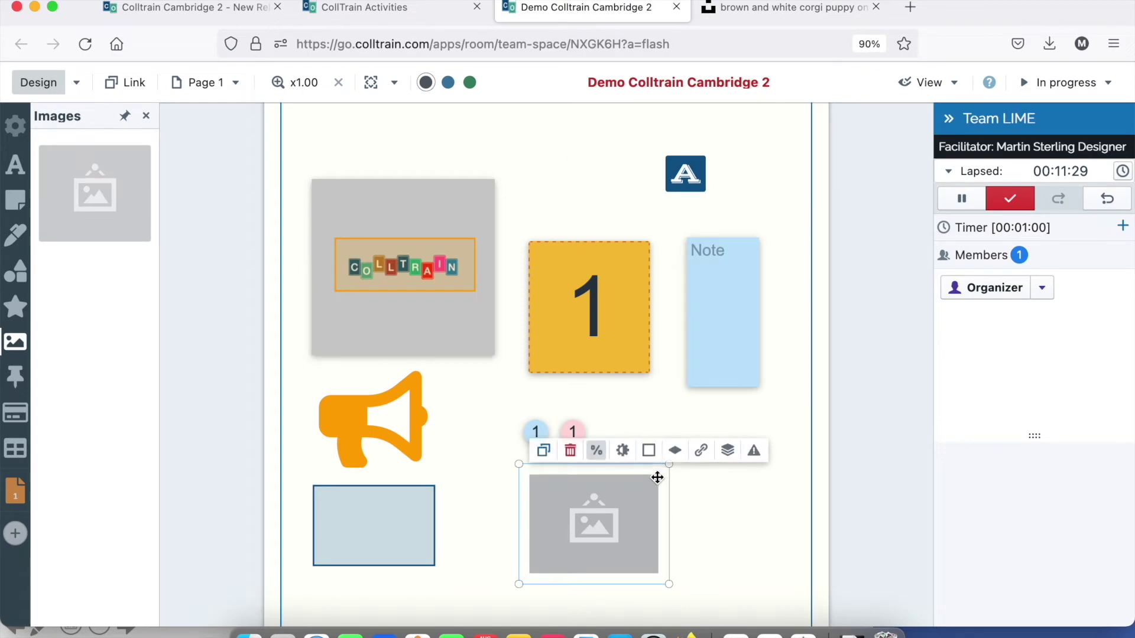
pyautogui.click(699, 453)
pyautogui.press('super+v')
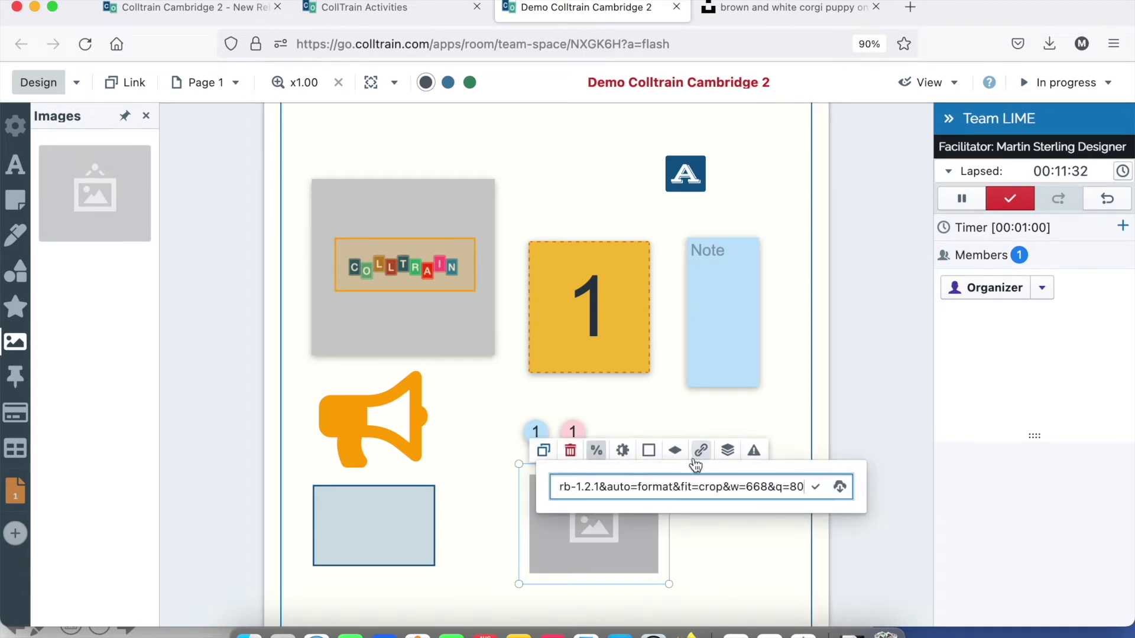
pyautogui.click(816, 486)
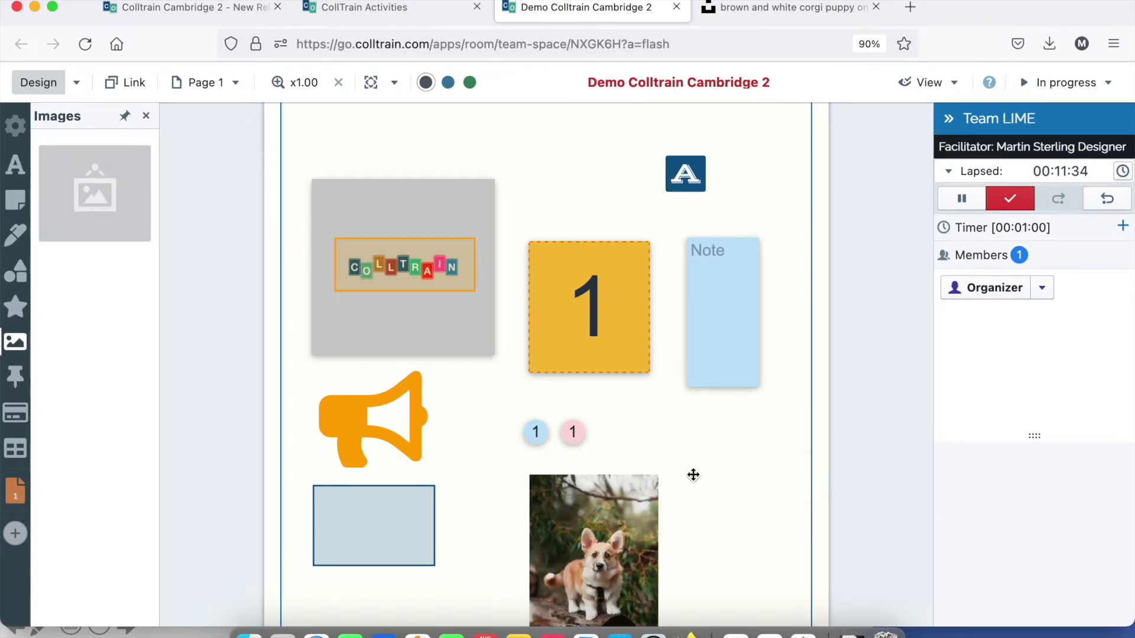
# Move the dog picture next to the light blue rectangle and enlarge it
pyautogui.scroll(-2, 668, 462)
pyautogui.moveTo(570, 437); pyautogui.dragTo(494, 449)
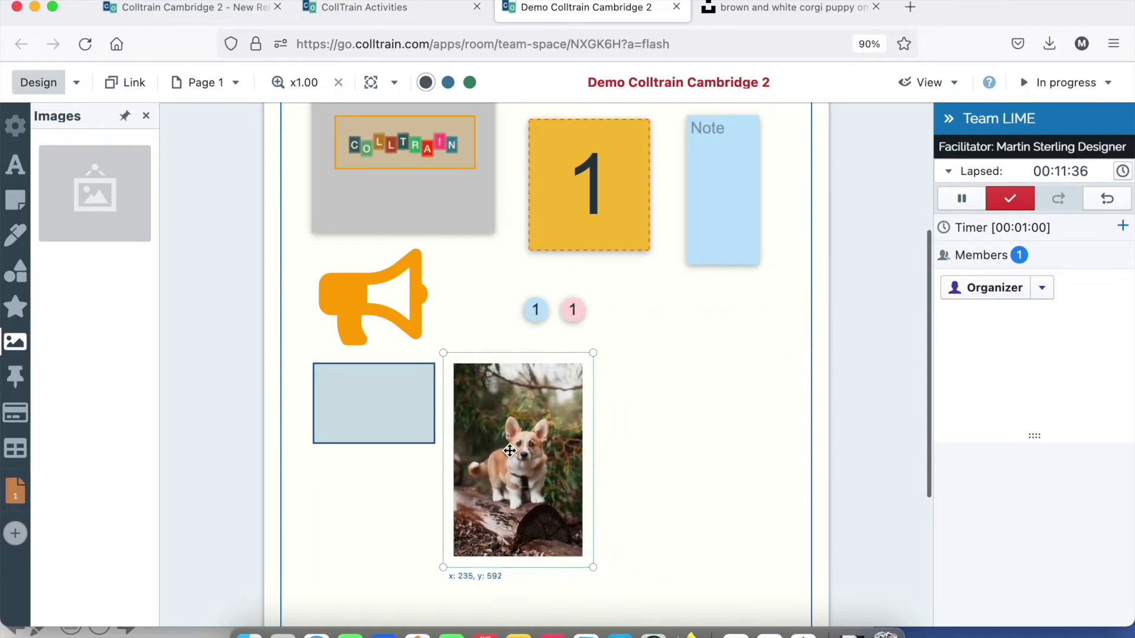
pyautogui.moveTo(593, 568); pyautogui.dragTo(649, 635)
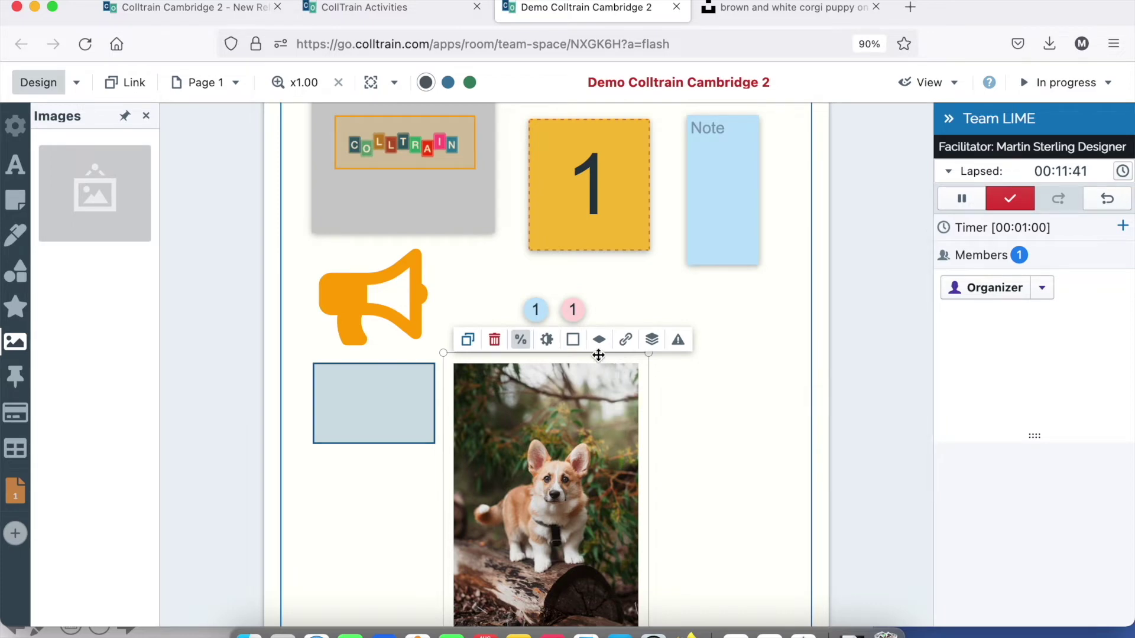
# Give the dog picture an orange overlay in the Top position
pyautogui.click(600, 348)
pyautogui.click(587, 366)
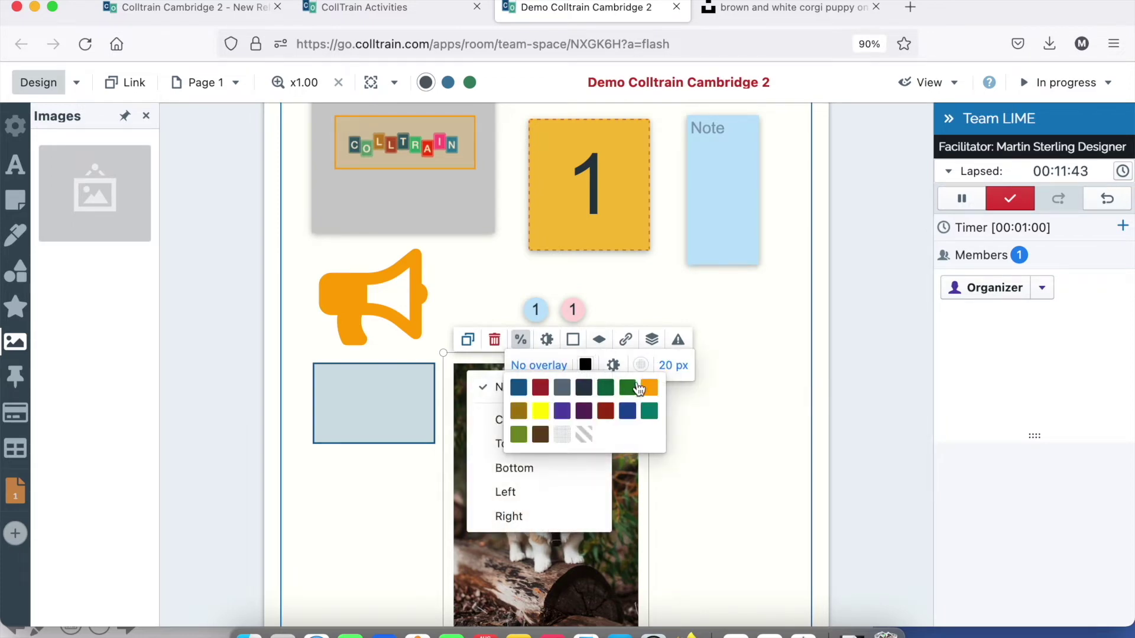
pyautogui.click(645, 371)
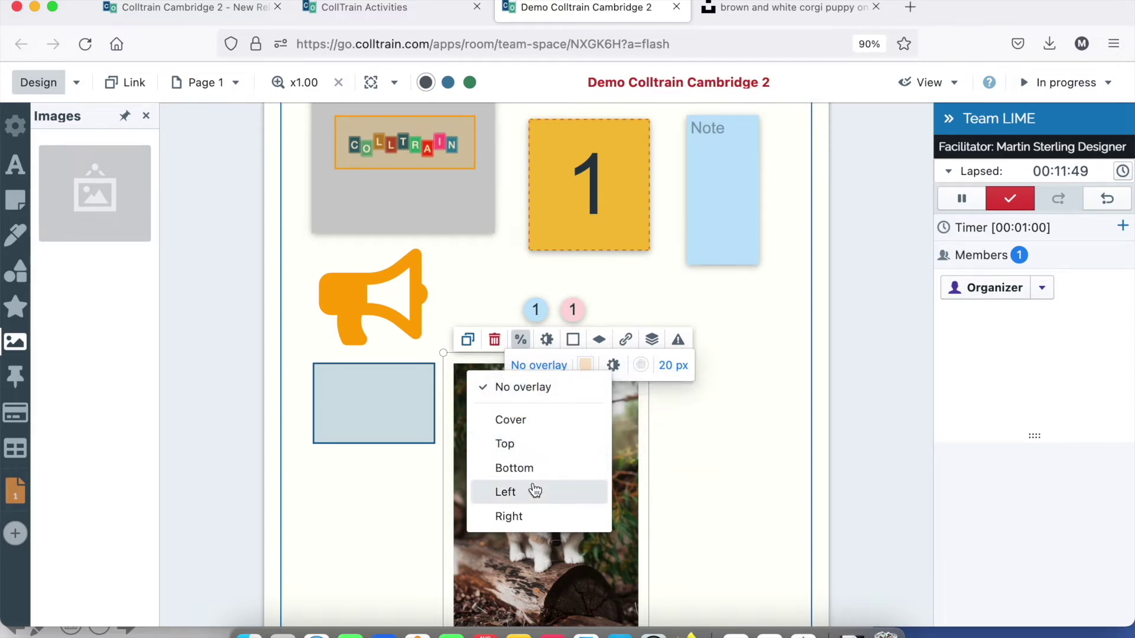
pyautogui.click(541, 444)
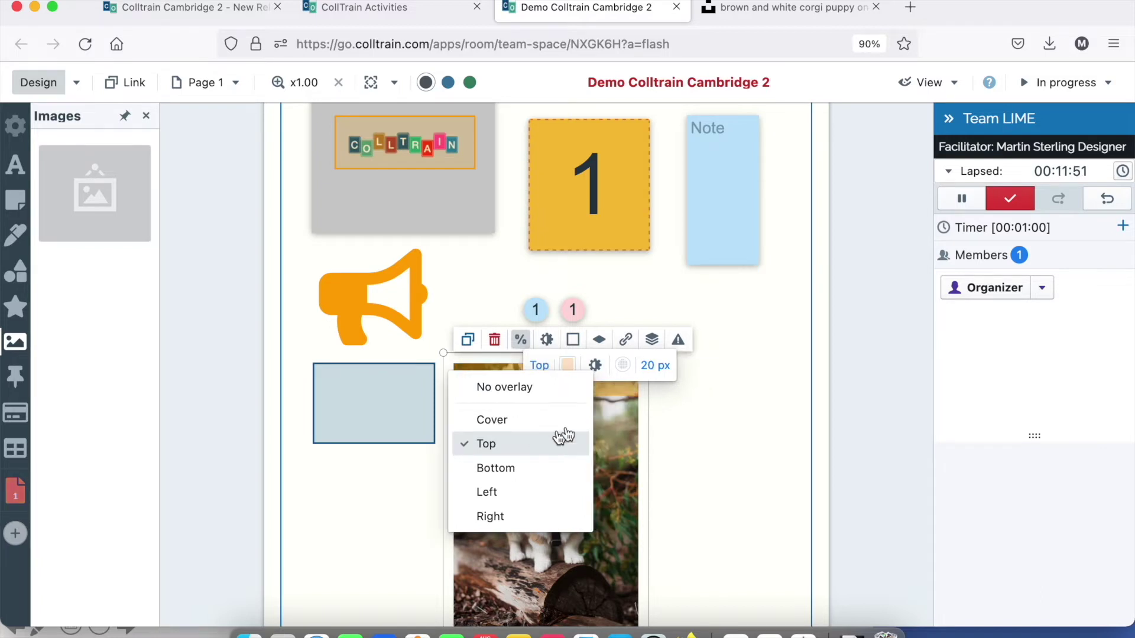
# Set the overlay's text size to 26 px and enter "This is a nice dog" in the overlay
pyautogui.click(662, 368)
pyautogui.moveTo(605, 390); pyautogui.dragTo(612, 388)
pyautogui.click(529, 403)
pyautogui.click(529, 403)
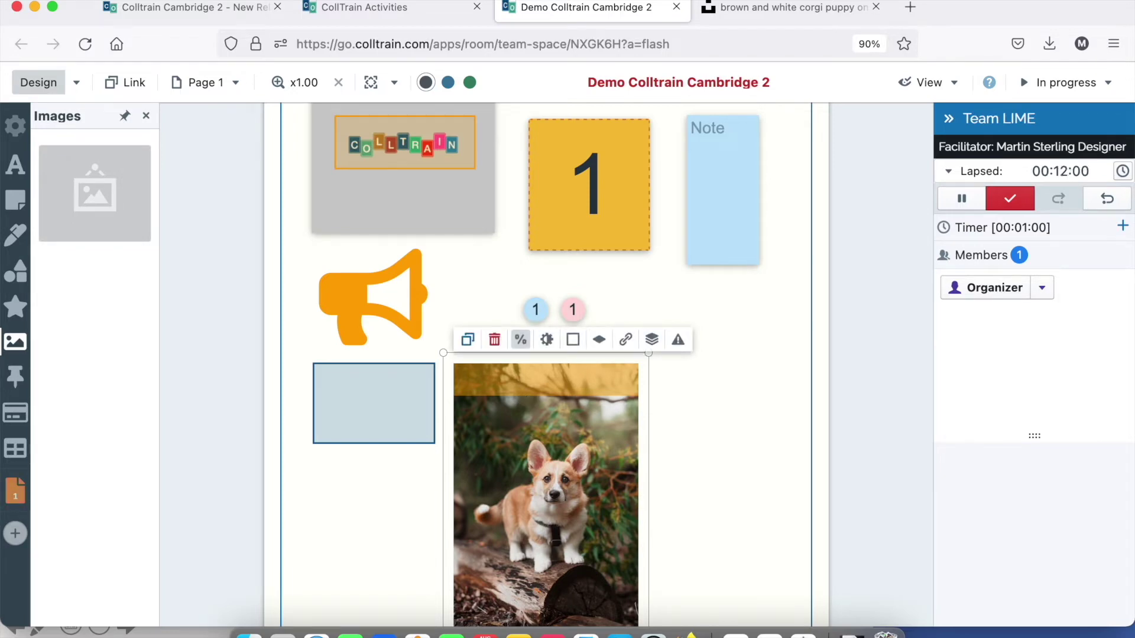
pyautogui.scroll(-3, 553, 441)
pyautogui.scroll(4, 544, 414)
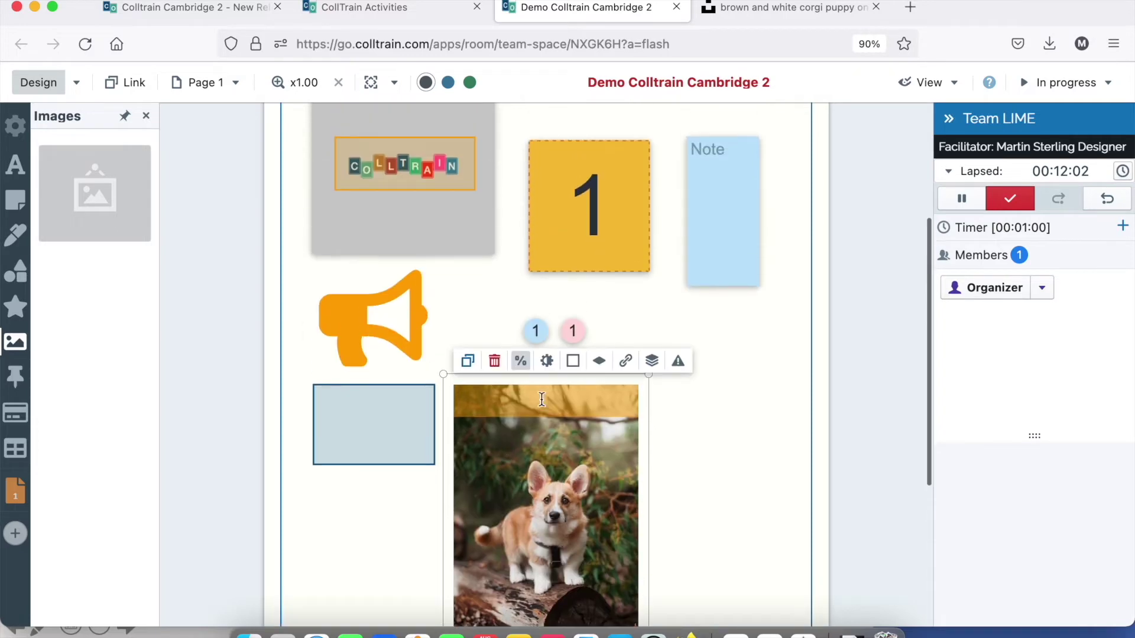
pyautogui.write('Thi')
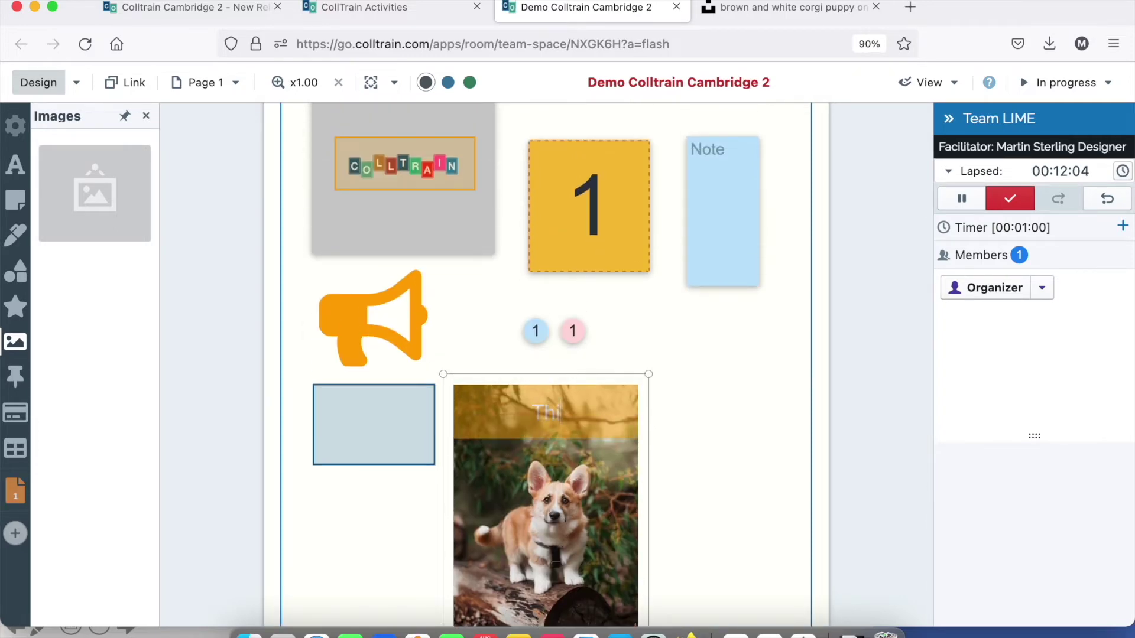
pyautogui.write('s is a nice do')
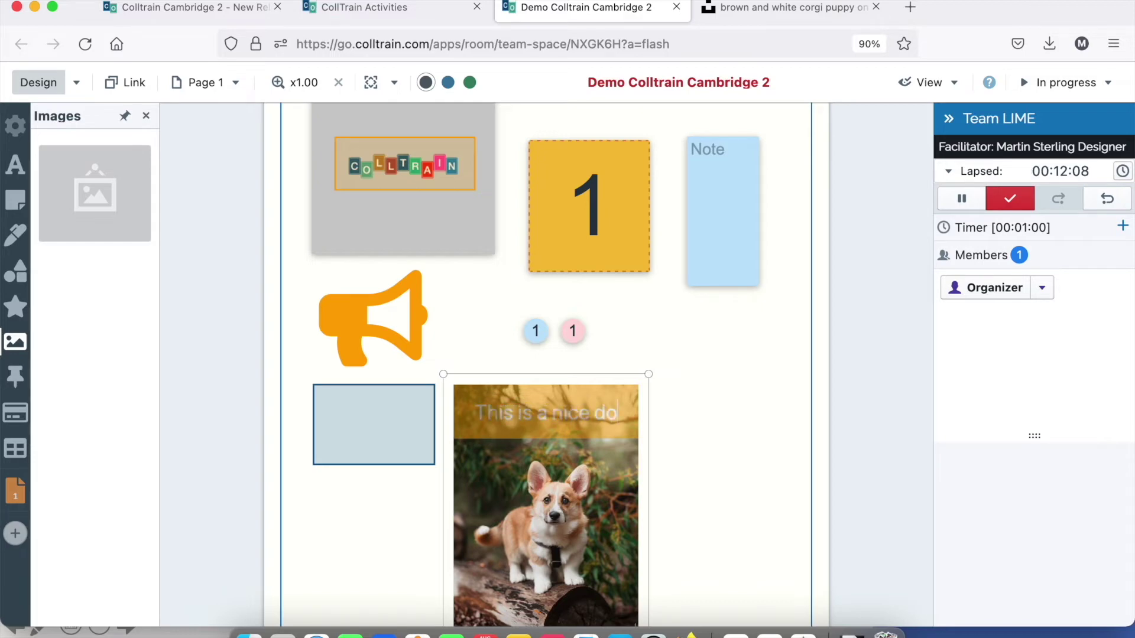
pyautogui.write('g')
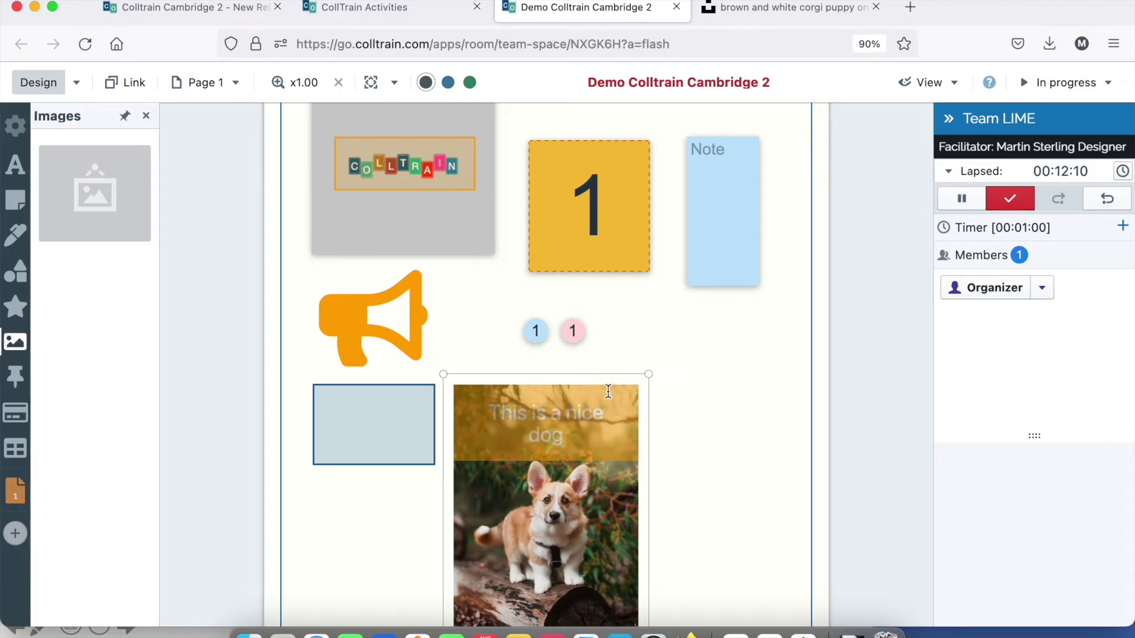
# Increase the opacity of the orange overlay on the dog picture
pyautogui.click(588, 374)
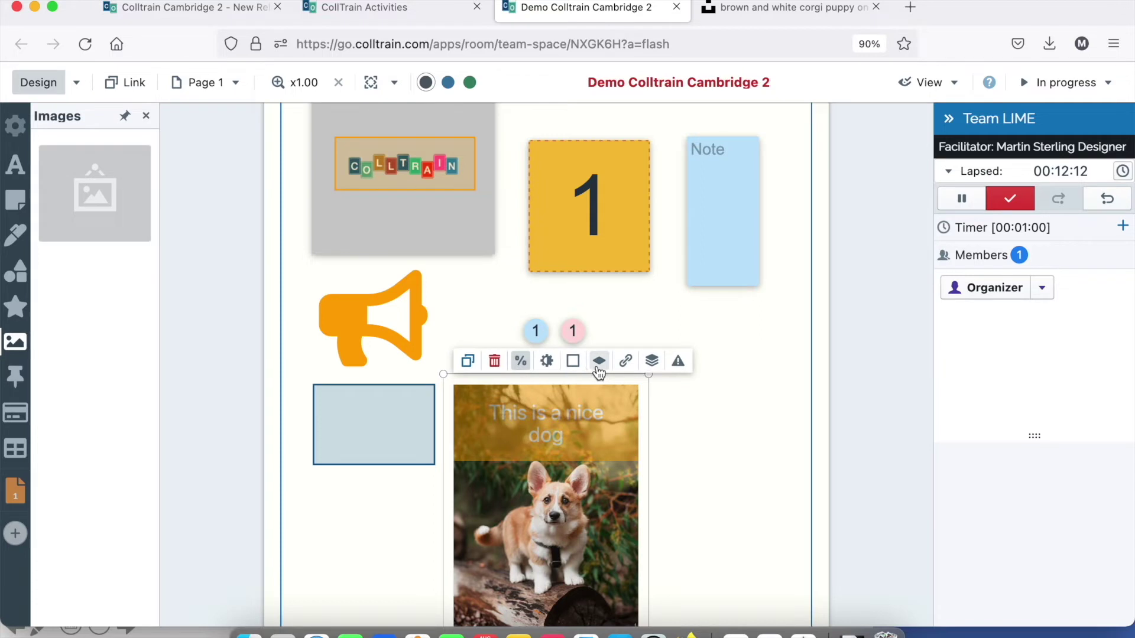
pyautogui.click(598, 366)
pyautogui.click(591, 387)
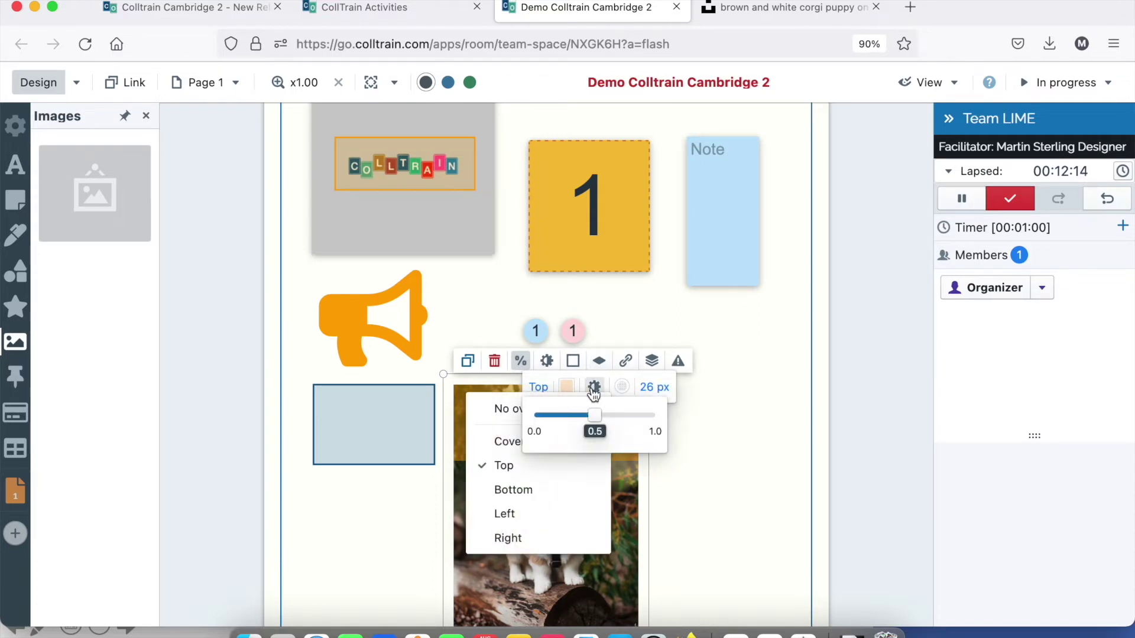
pyautogui.moveTo(604, 412); pyautogui.dragTo(628, 412)
pyautogui.click(746, 457)
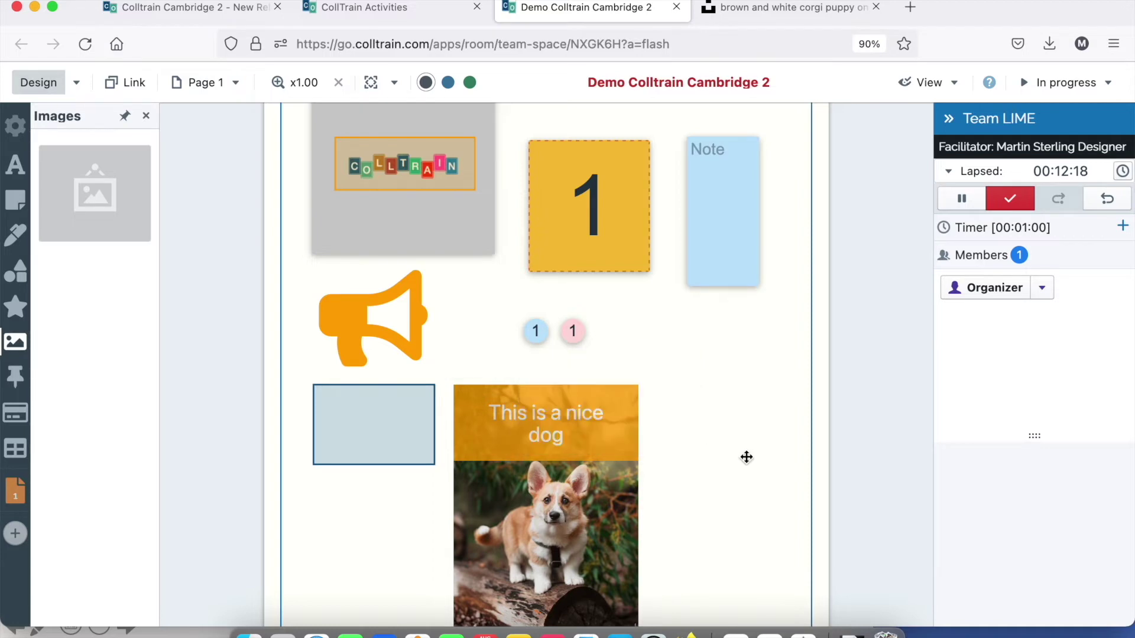
# Change the dog picture's overlay position to Cover and reselect the picture
pyautogui.click(598, 467)
pyautogui.scroll(-3, 598, 467)
pyautogui.scroll(2, 544, 469)
pyautogui.click(573, 293)
pyautogui.click(599, 294)
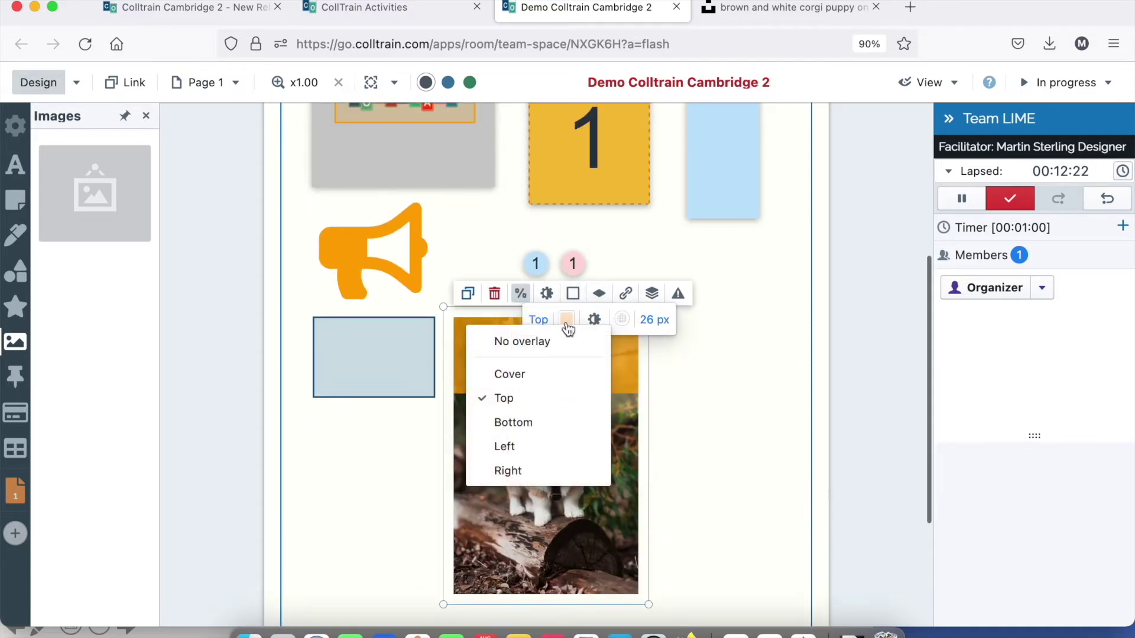
pyautogui.click(534, 374)
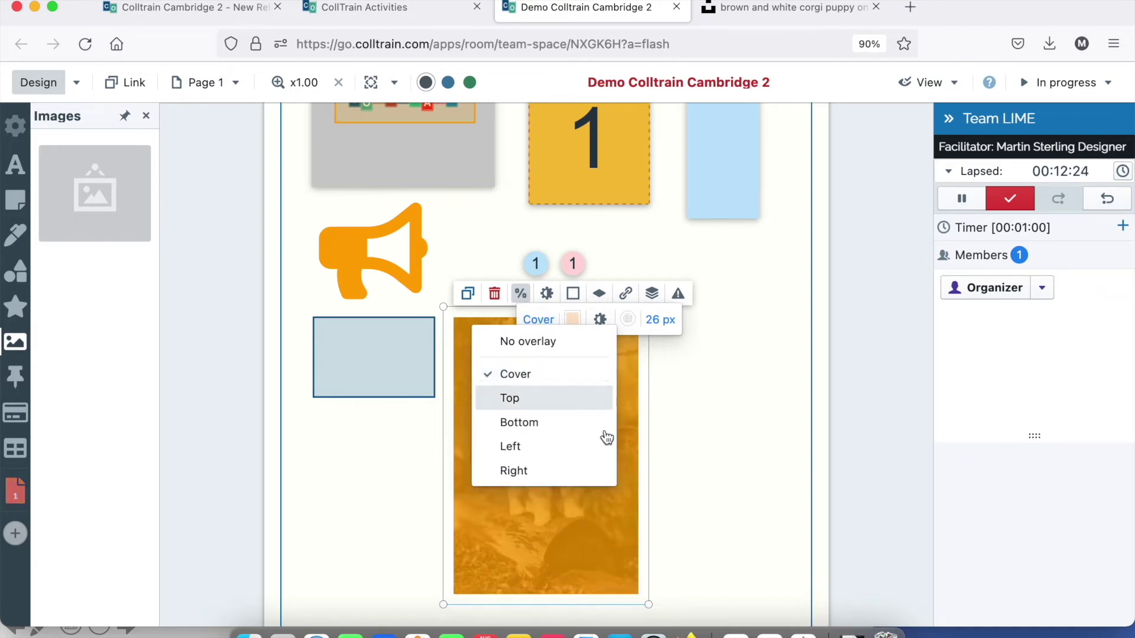
pyautogui.click(788, 422)
pyautogui.click(627, 384)
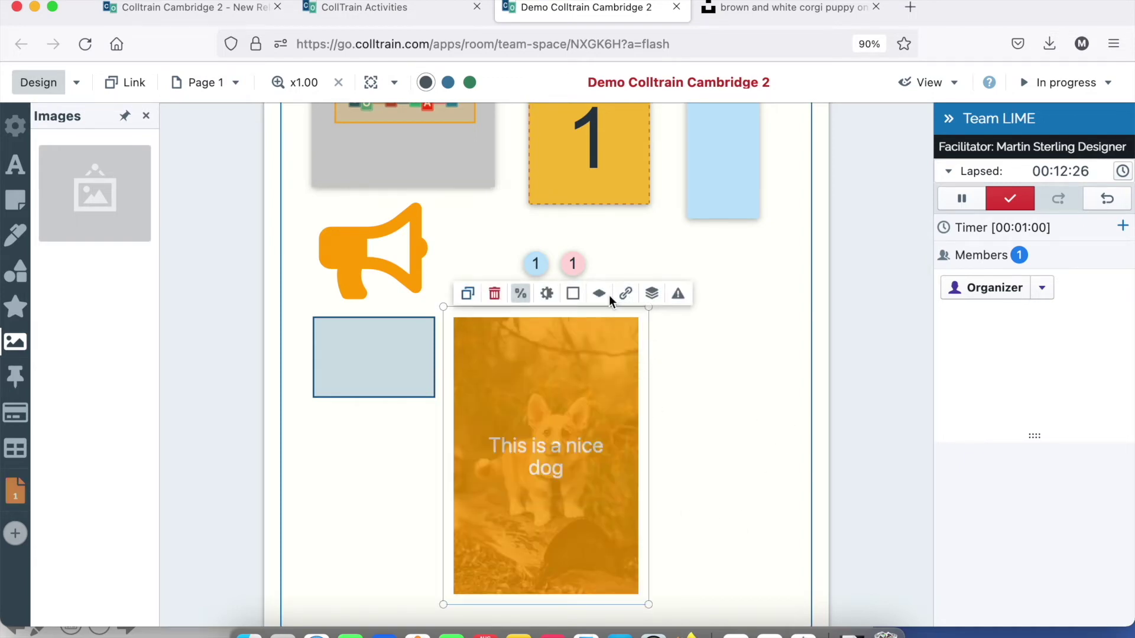
# Change the dog picture's overlay position to Bottom and deselect the picture
pyautogui.moveTo(649, 299)
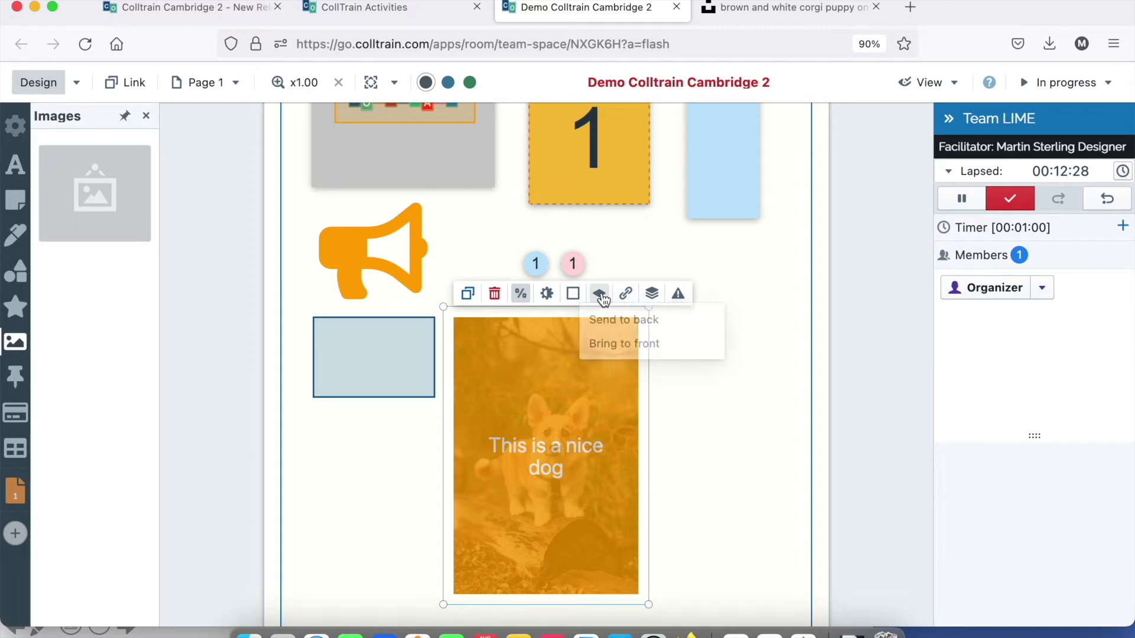
pyautogui.moveTo(602, 299)
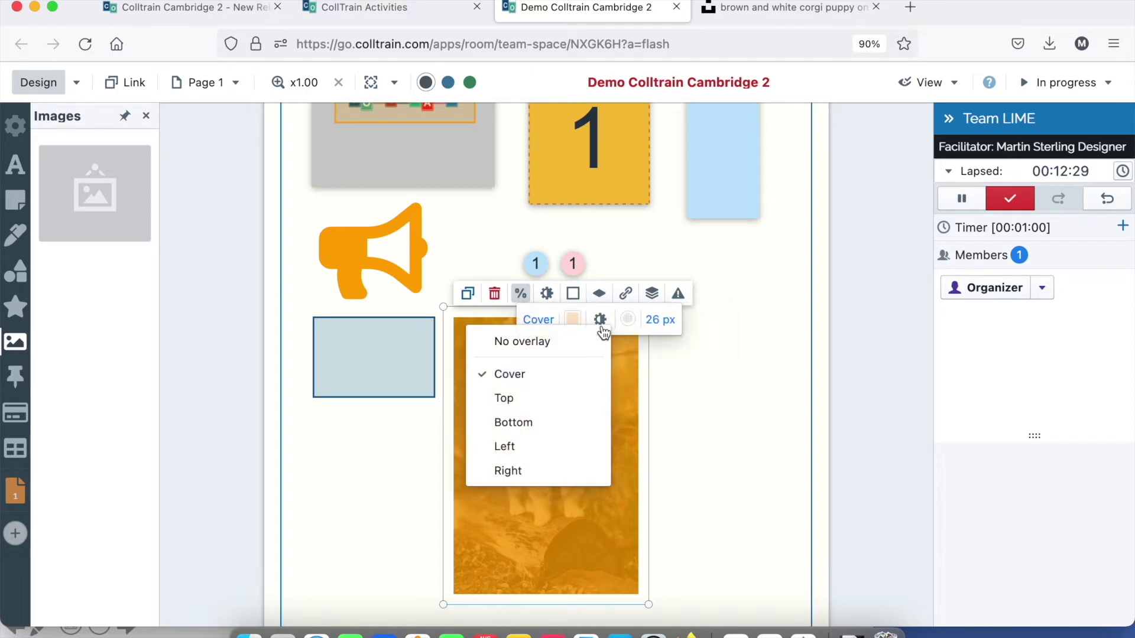
pyautogui.click(559, 424)
pyautogui.click(899, 416)
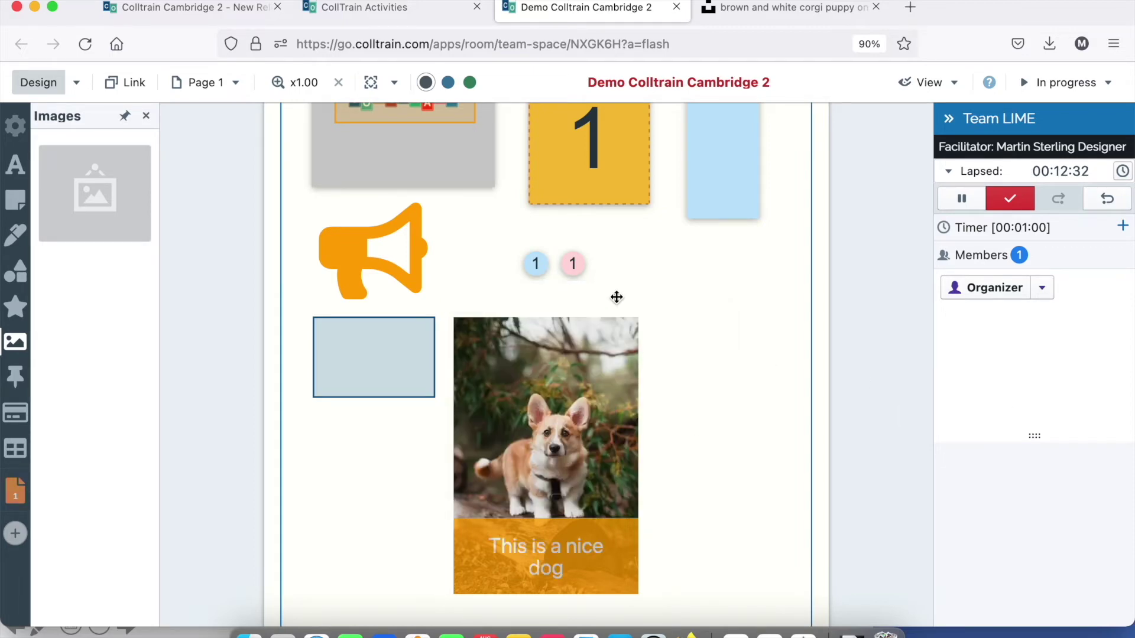
# Set the dog picture's overlay position to Left and enlarge the picture from its lower-right corner
pyautogui.click(612, 326)
pyautogui.moveTo(600, 301)
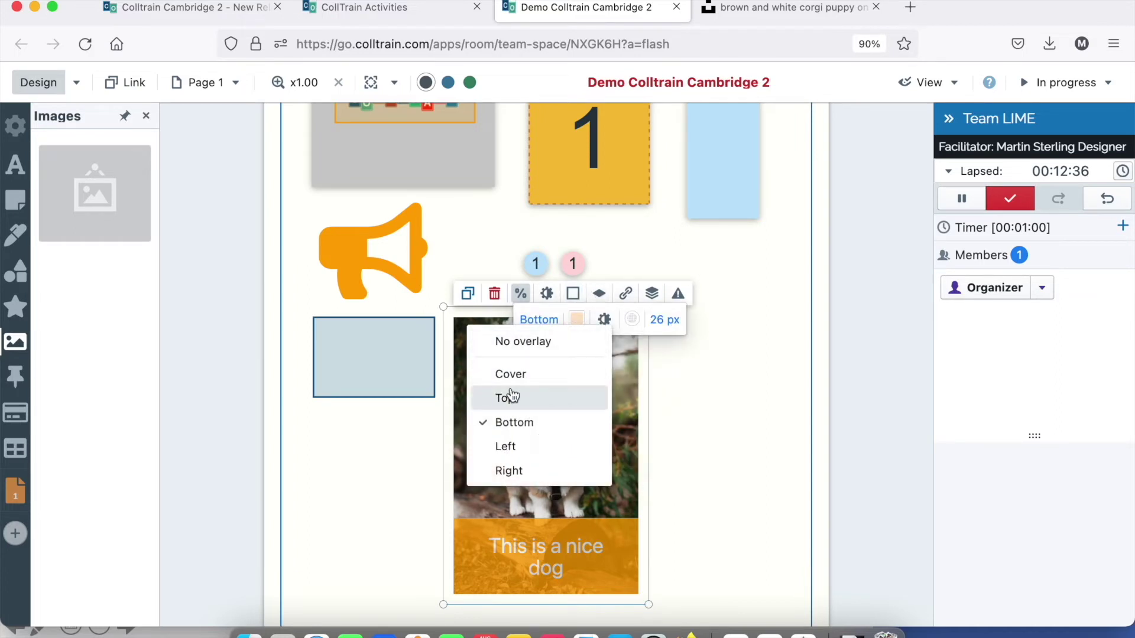
pyautogui.click(515, 447)
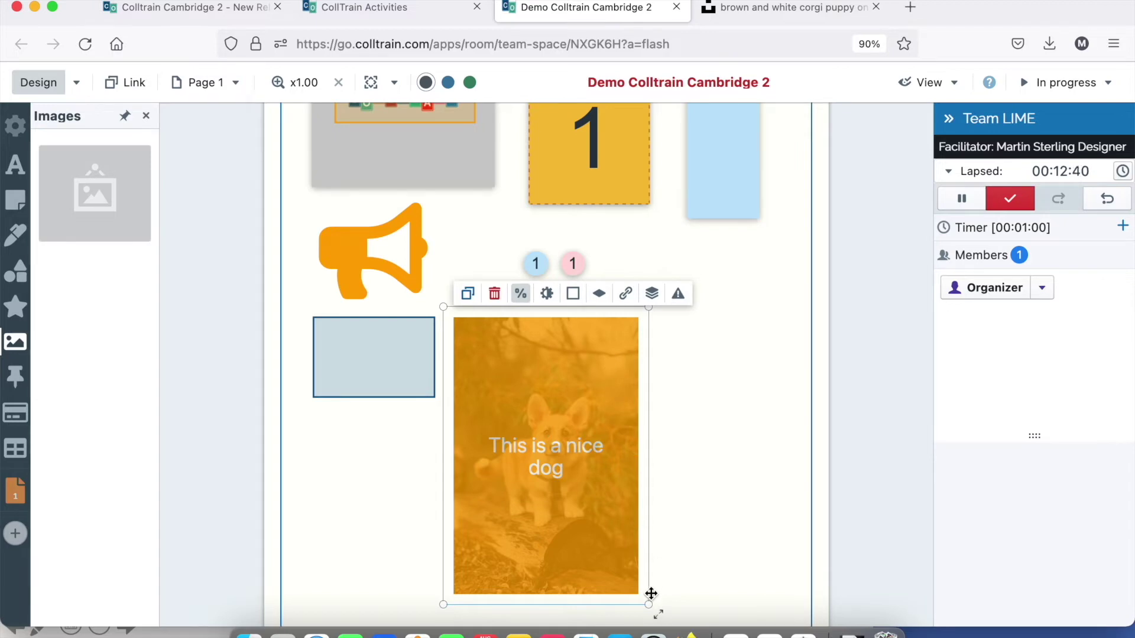
pyautogui.moveTo(651, 604); pyautogui.dragTo(740, 617)
pyautogui.scroll(-5, 646, 431)
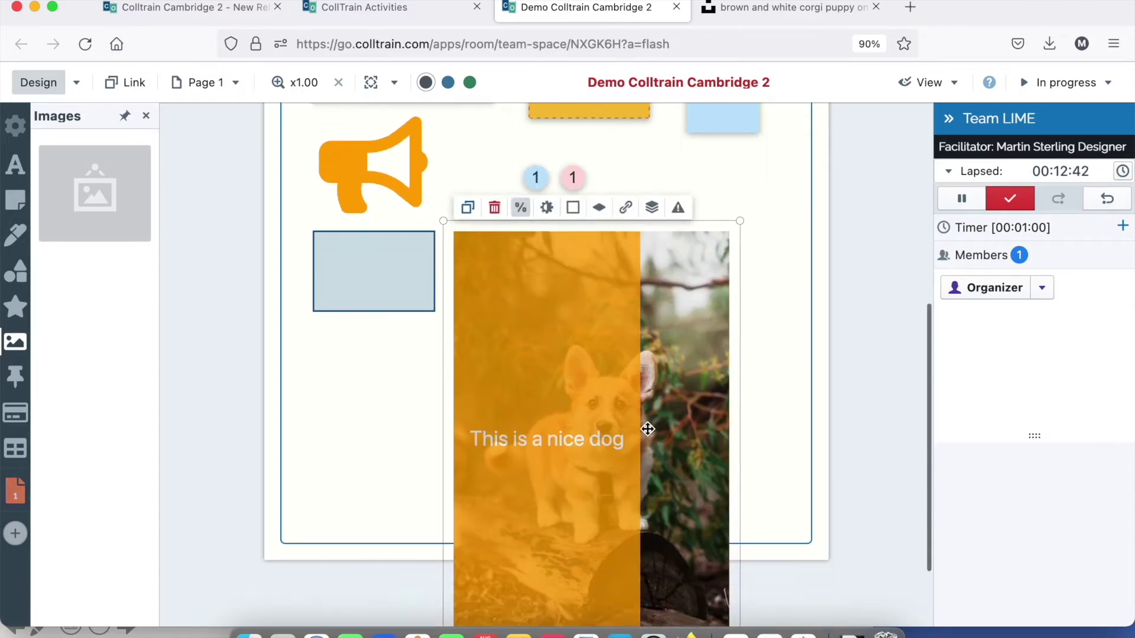
# Lower the dog picture's opacity to 0.8 and reduce the overlay's text size
pyautogui.scroll(6, 615, 364)
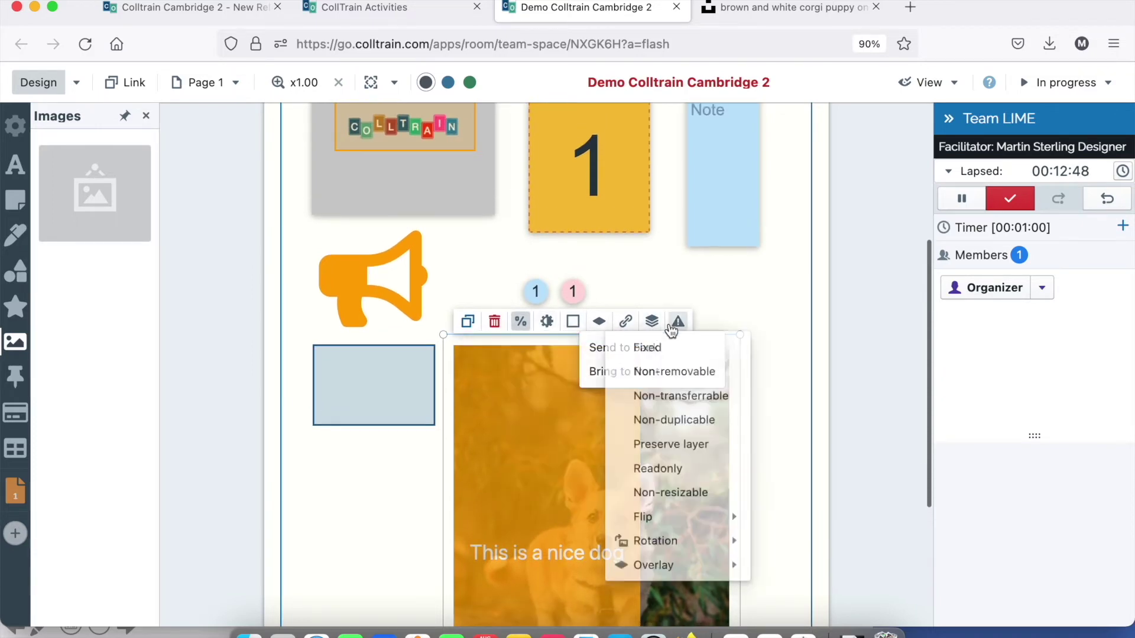
pyautogui.moveTo(549, 328)
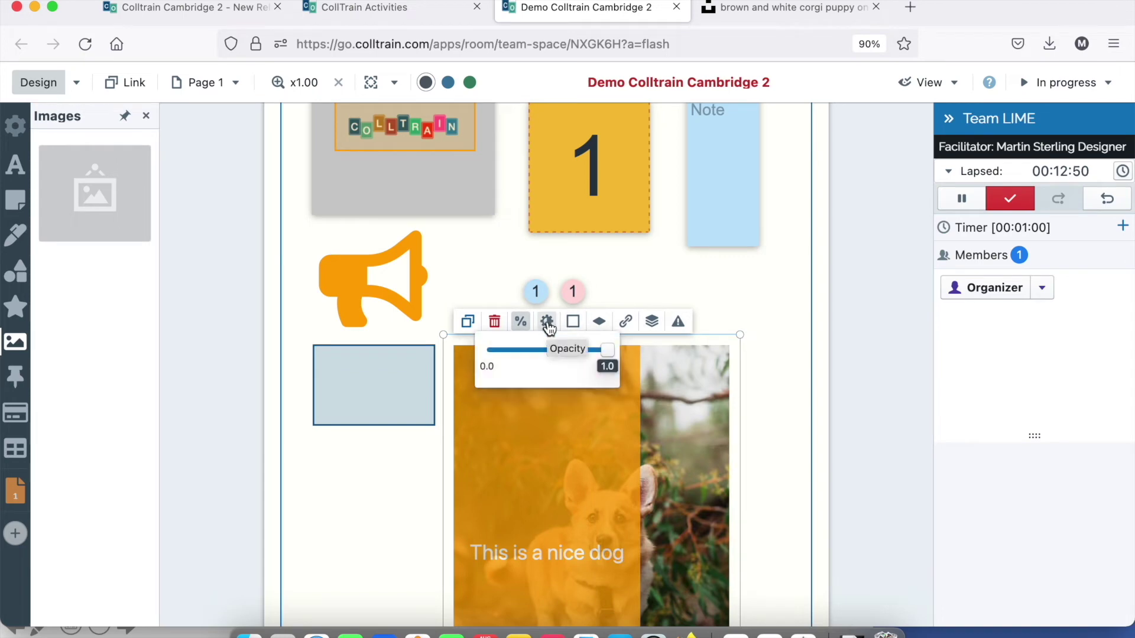
pyautogui.moveTo(604, 349); pyautogui.dragTo(591, 349)
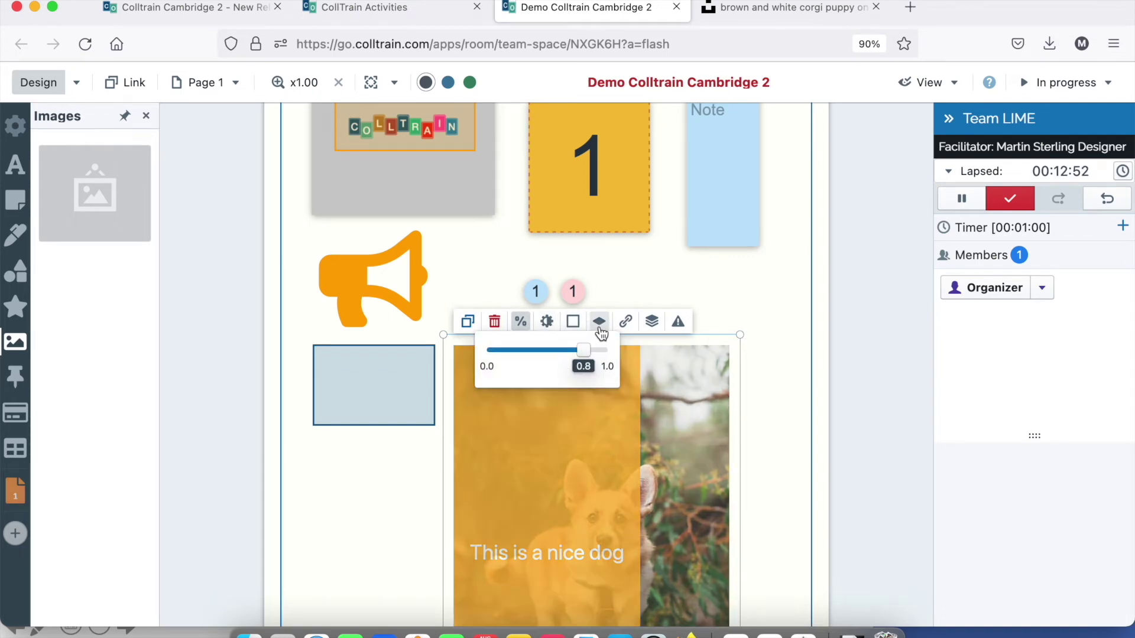
pyautogui.moveTo(600, 324)
pyautogui.moveTo(622, 348)
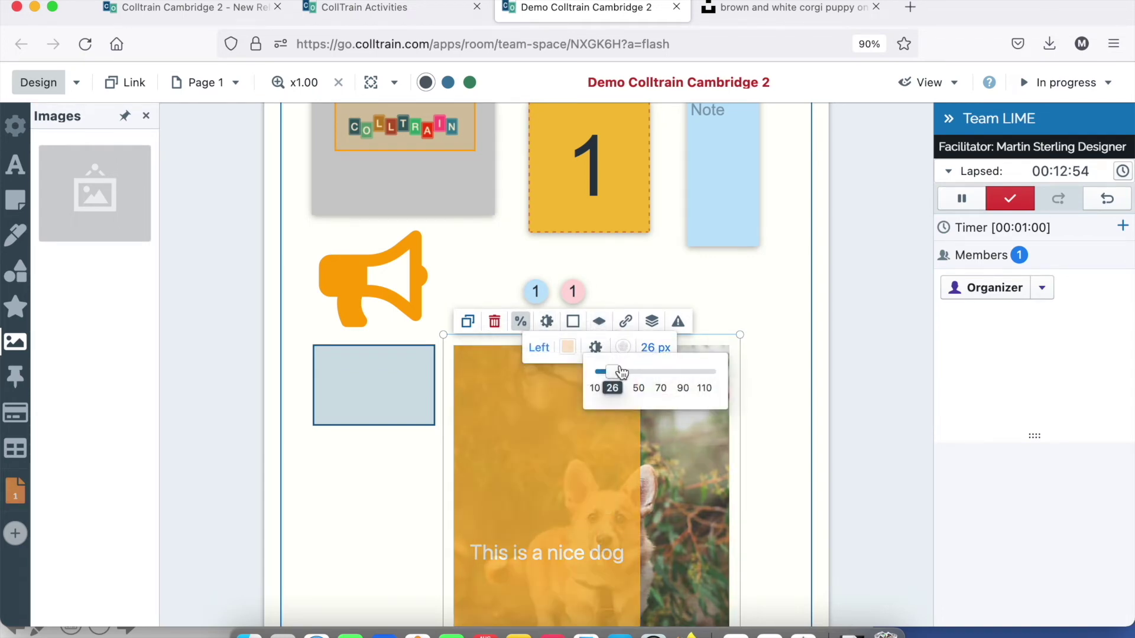
pyautogui.moveTo(609, 374); pyautogui.dragTo(593, 374)
pyautogui.click(767, 387)
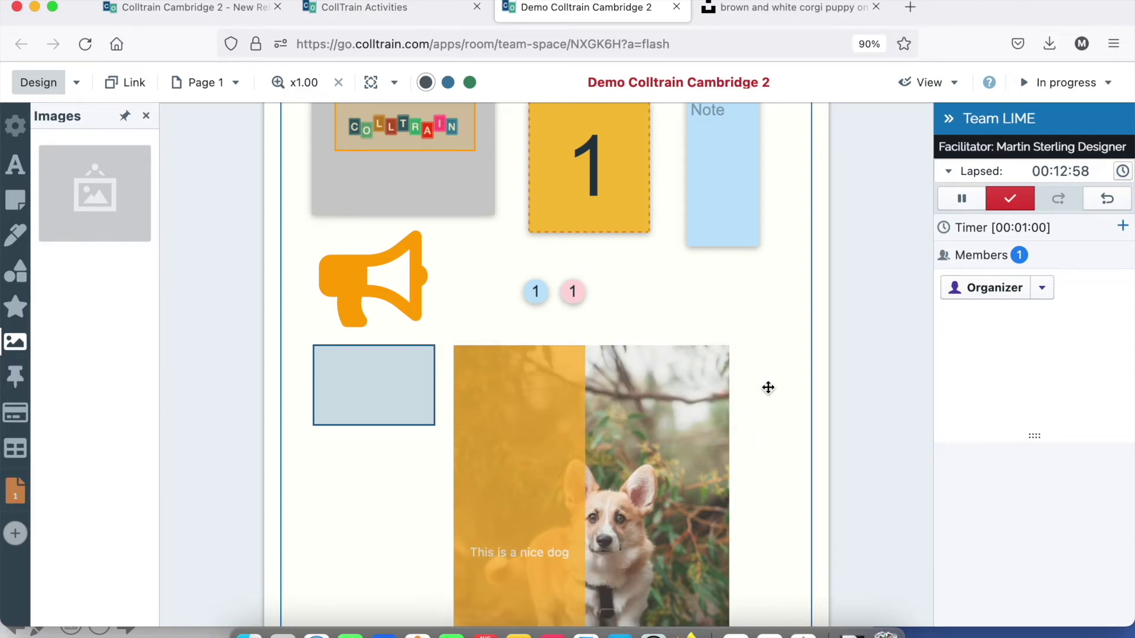
# Shrink the dog picture to fit within the page and move it to the page's lower-right area
pyautogui.scroll(-5, 768, 388)
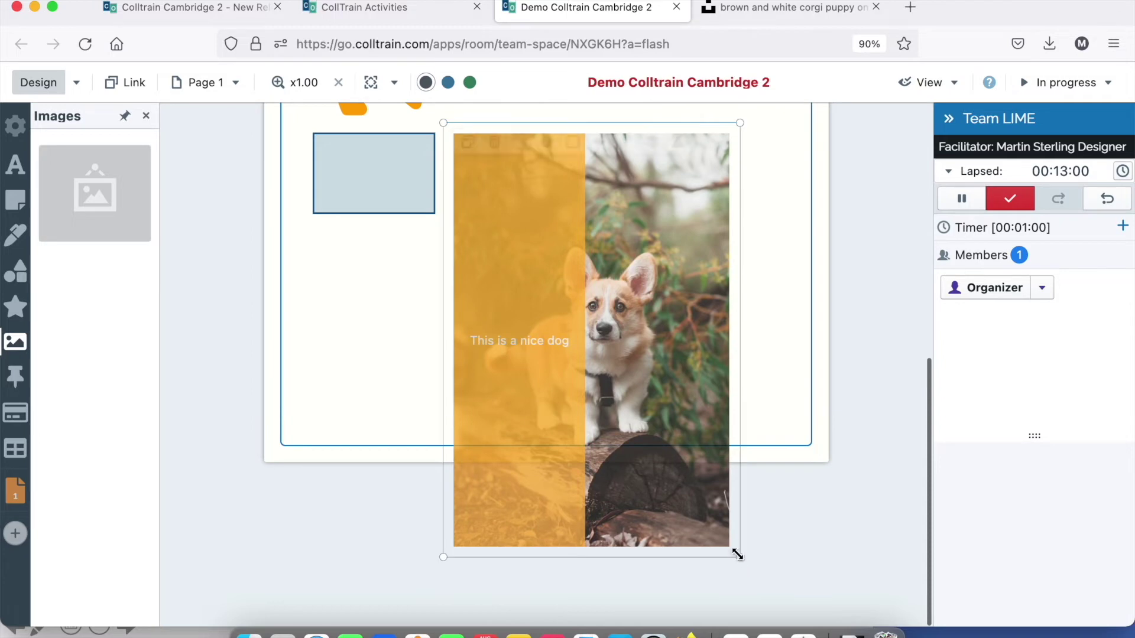
pyautogui.moveTo(740, 558); pyautogui.dragTo(664, 419)
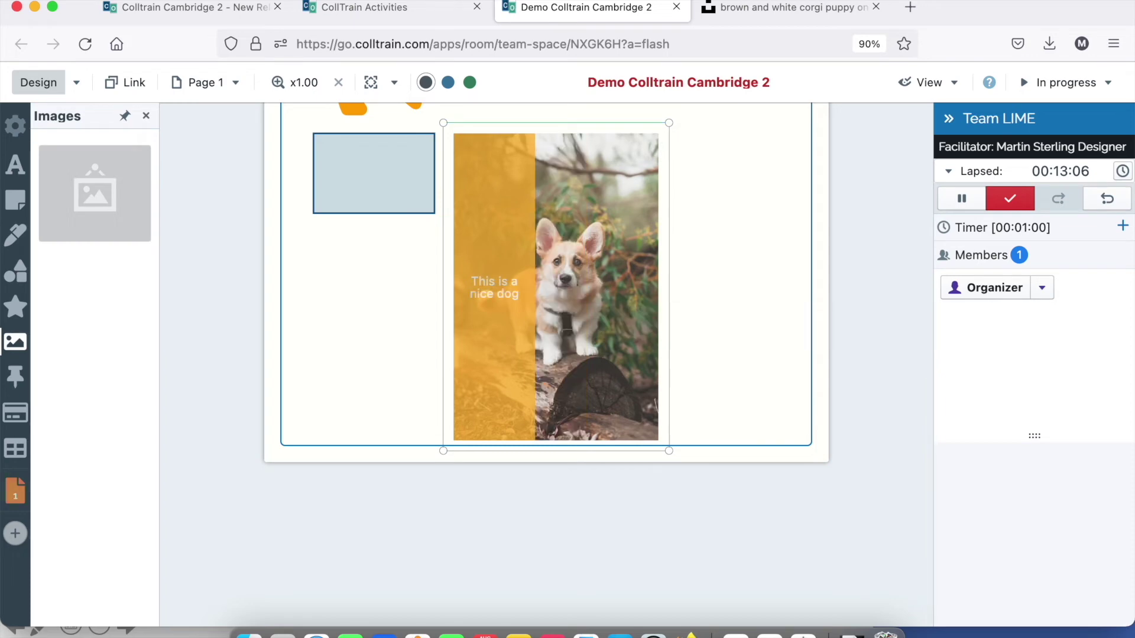
pyautogui.scroll(2, 658, 225)
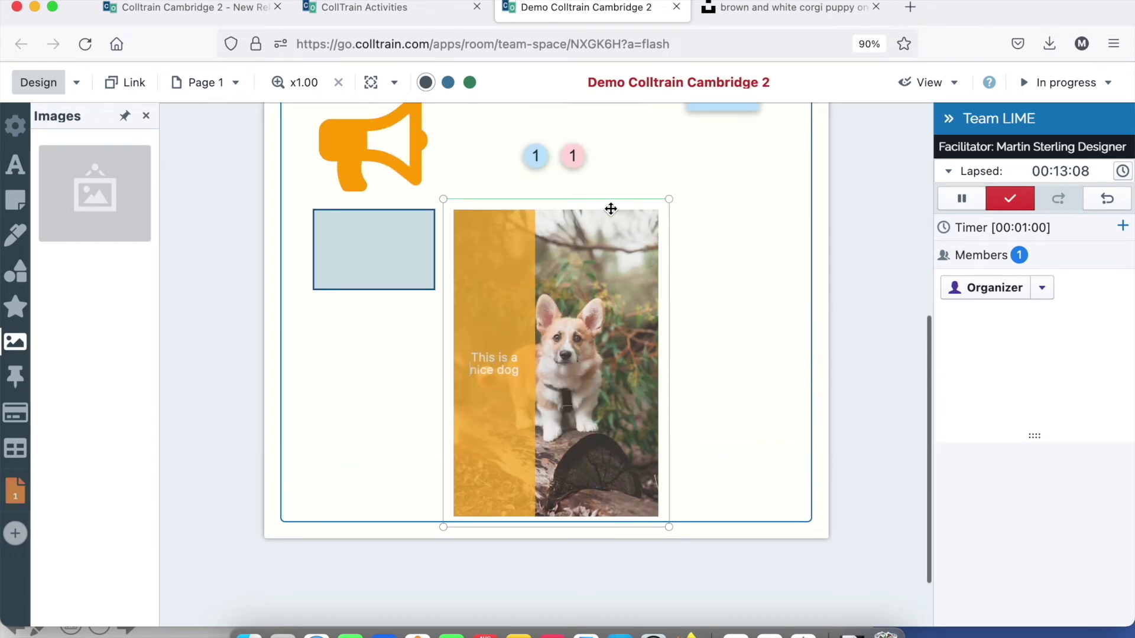
pyautogui.moveTo(610, 198); pyautogui.dragTo(677, 157)
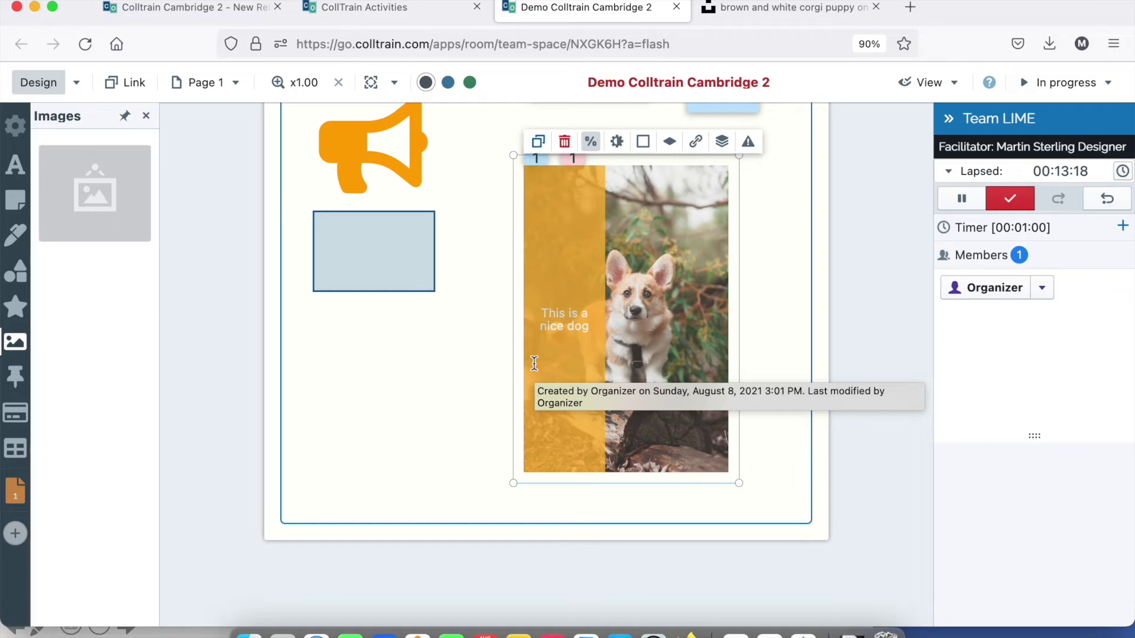
pyautogui.moveTo(719, 268); pyautogui.dragTo(761, 308)
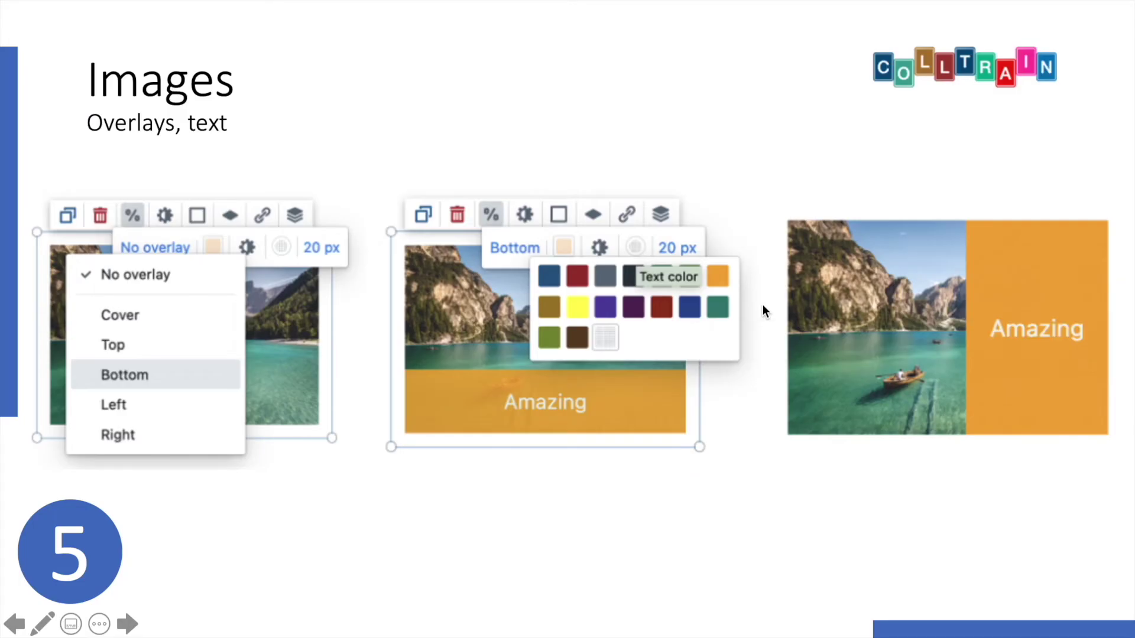
pyautogui.click(398, 509)
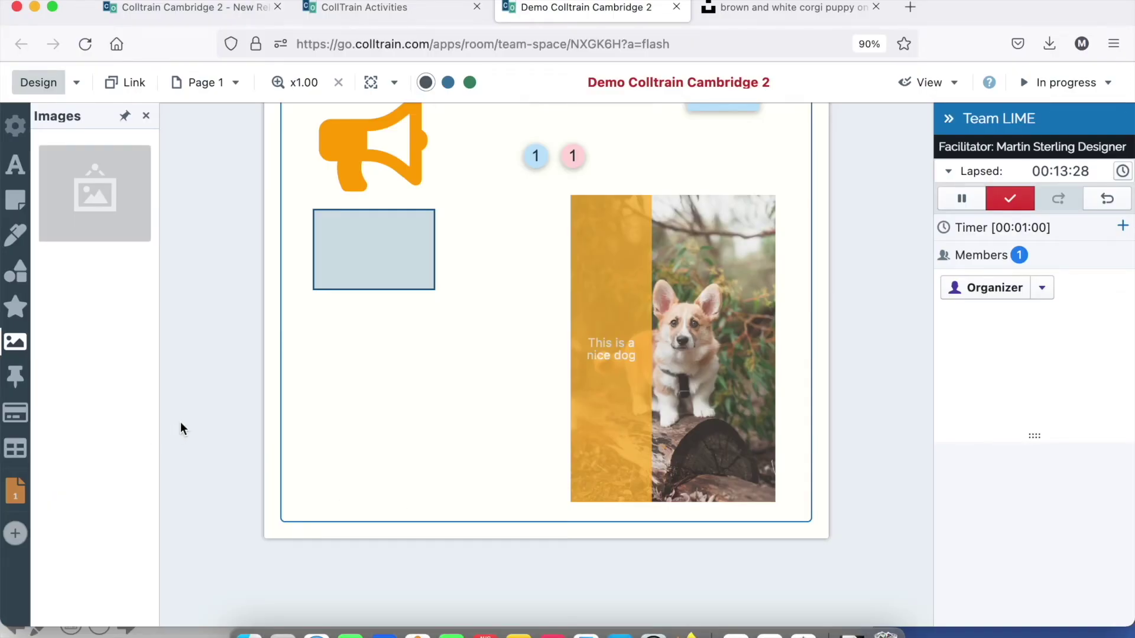
# Add a second page and place a 3 x 3 table just below its Line text
pyautogui.click(20, 530)
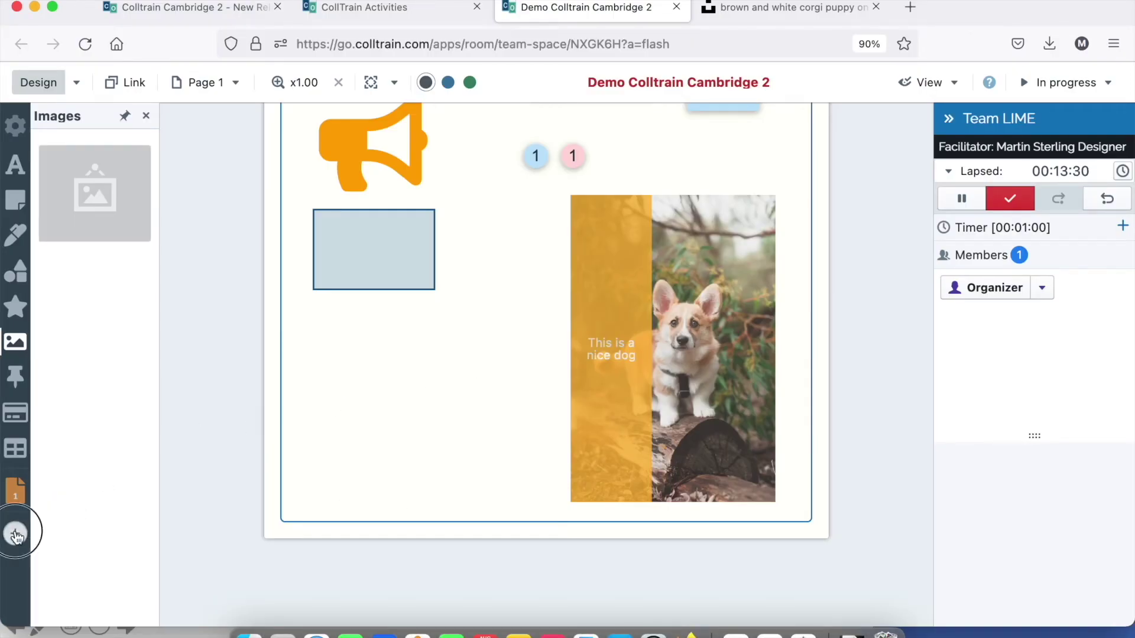
pyautogui.click(21, 521)
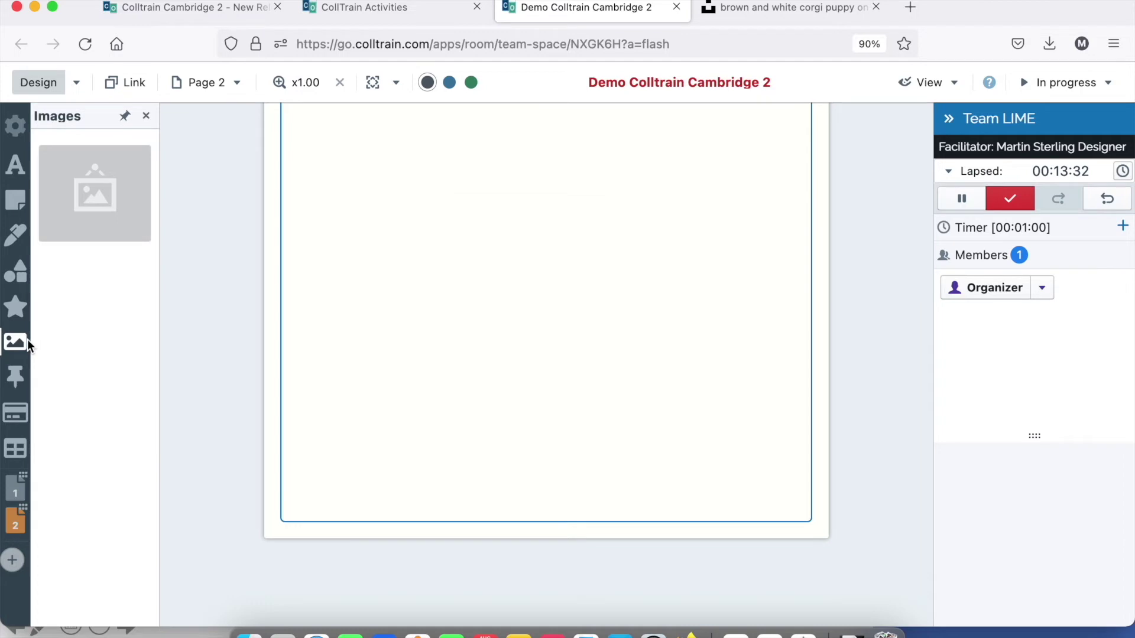
pyautogui.click(18, 446)
pyautogui.moveTo(144, 177); pyautogui.dragTo(481, 303)
pyautogui.moveTo(504, 439); pyautogui.dragTo(399, 142)
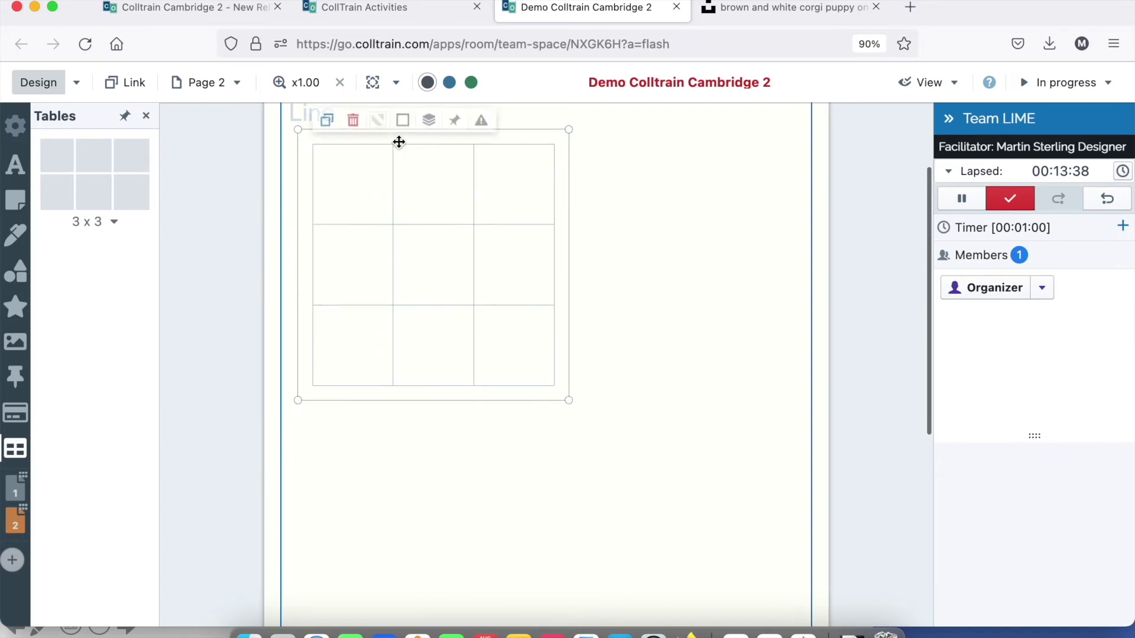
# Fill the table's upper-left cell with light grey
pyautogui.doubleClick(388, 156)
pyautogui.click(384, 151)
pyautogui.click(318, 170)
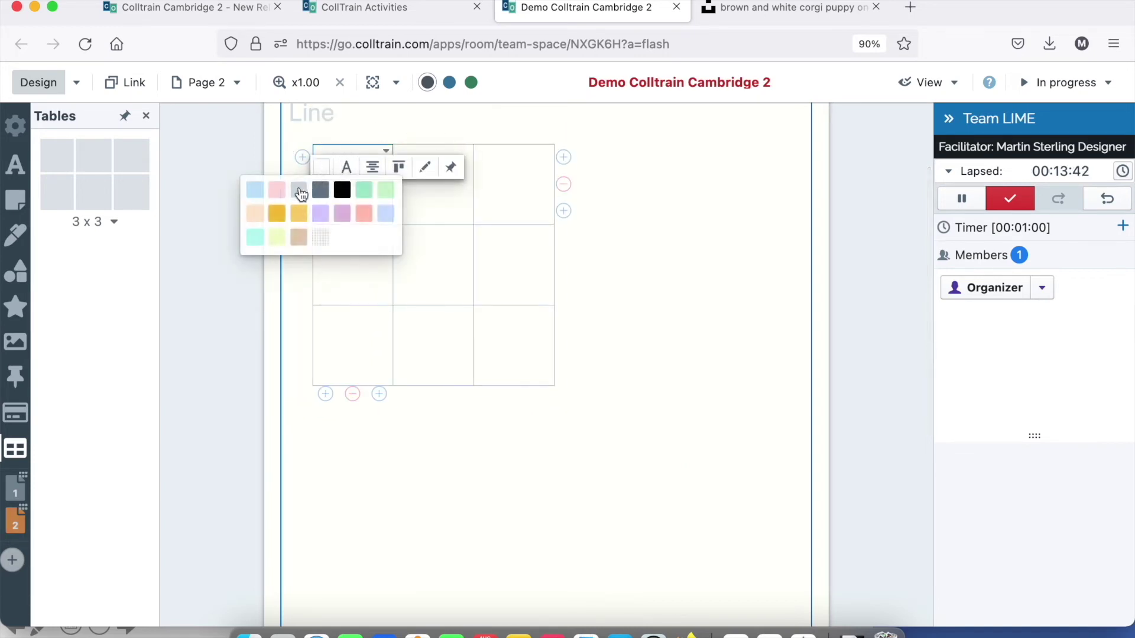
pyautogui.click(301, 194)
# Fill the table's centre cell with yellow and its lower-right cell with green
pyautogui.click(466, 231)
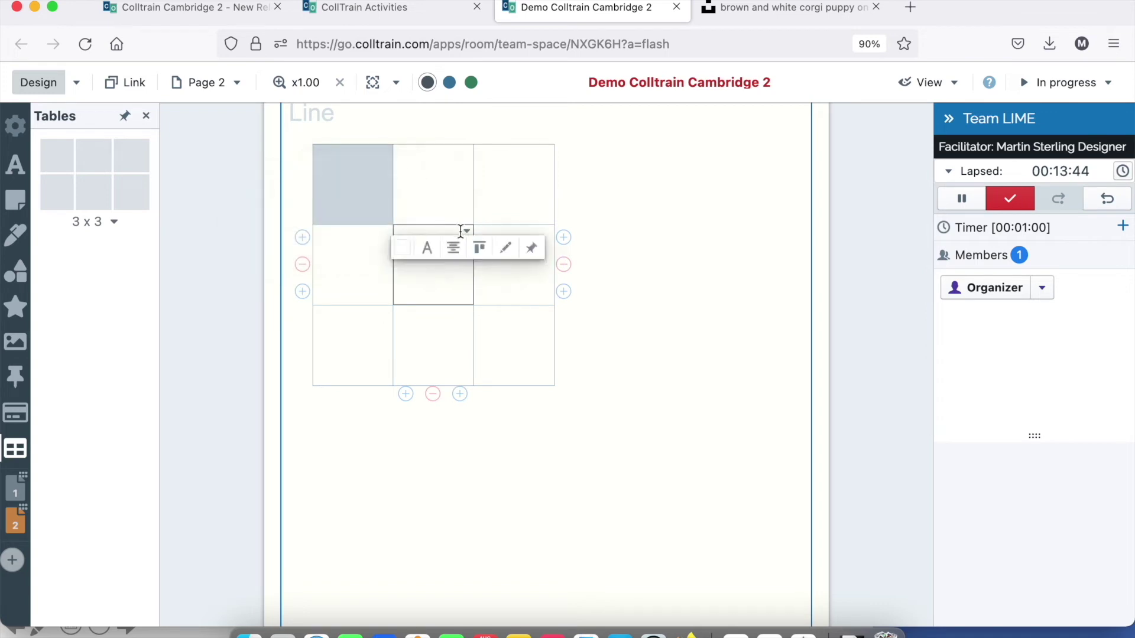
pyautogui.click(404, 249)
pyautogui.click(379, 301)
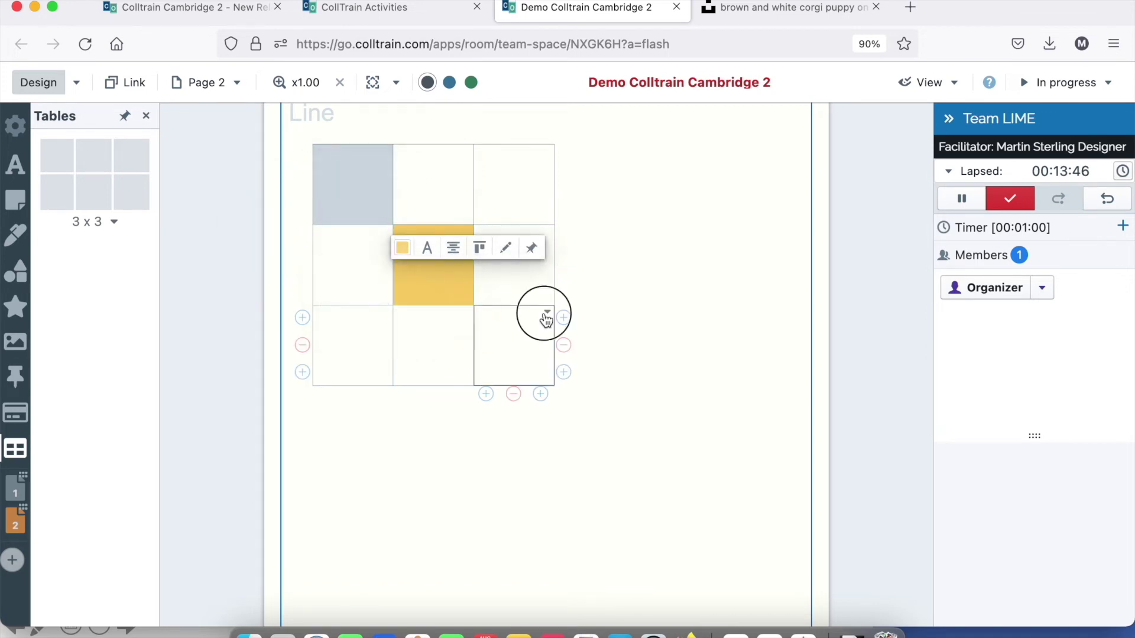
pyautogui.click(544, 315)
pyautogui.click(485, 329)
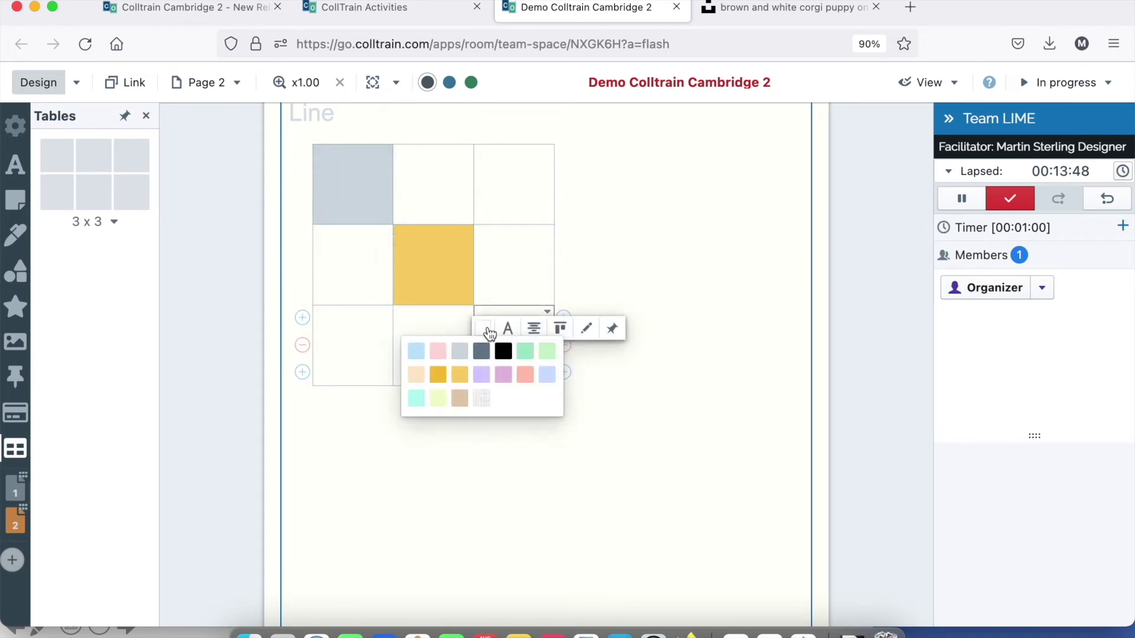
pyautogui.click(525, 353)
# Duplicate the coloured table and place the copy directly below the original
pyautogui.click(347, 135)
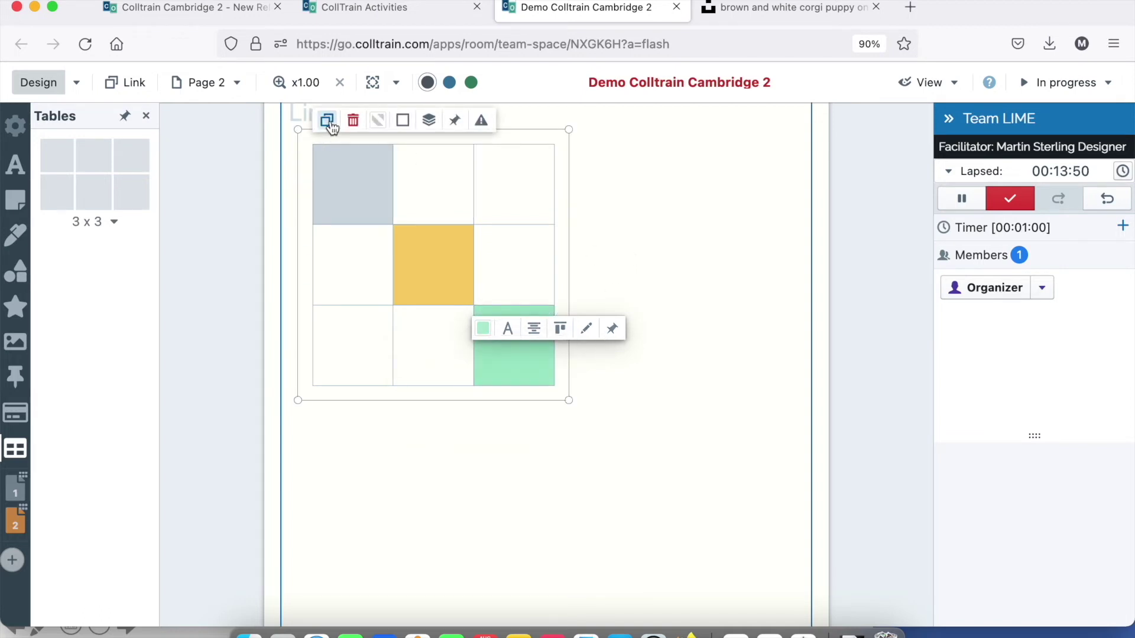
pyautogui.click(330, 123)
pyautogui.moveTo(365, 154); pyautogui.dragTo(375, 418)
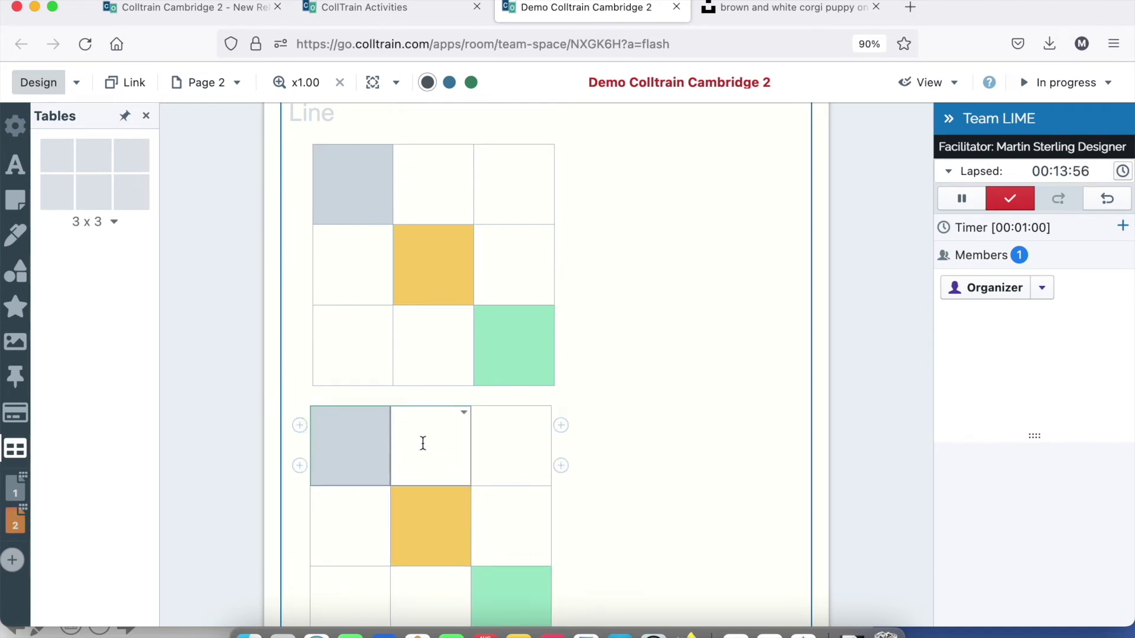
# Recolour the copied table's upper-left cell light blue and its centre cell light peach
pyautogui.click(383, 413)
pyautogui.click(402, 411)
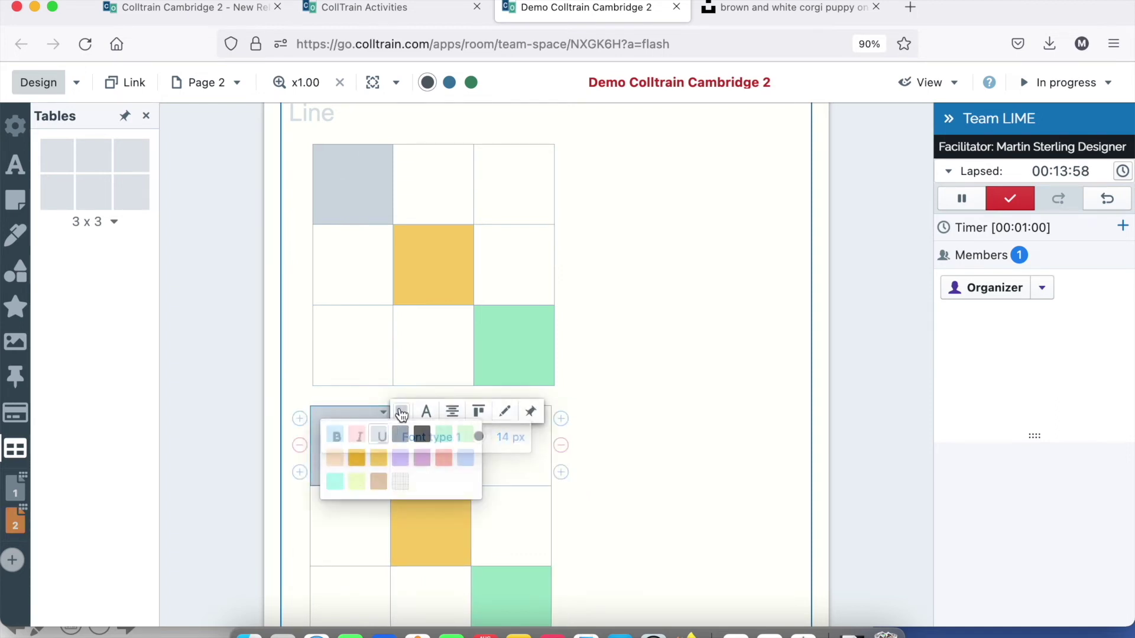
pyautogui.click(346, 438)
pyautogui.scroll(-3, 454, 363)
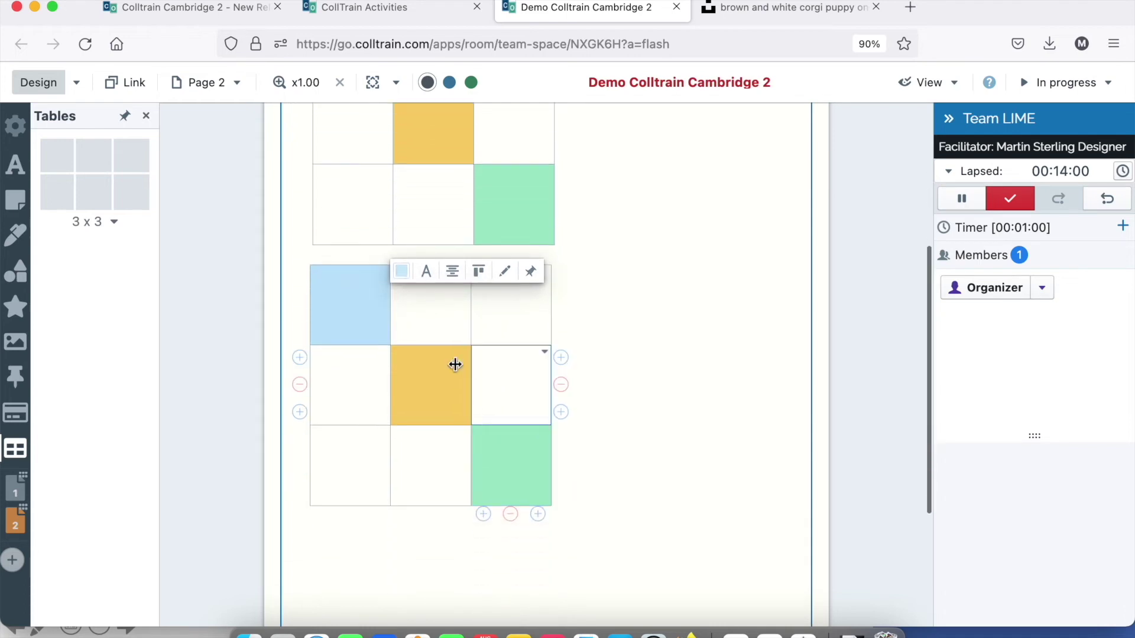
pyautogui.click(466, 355)
pyautogui.click(483, 353)
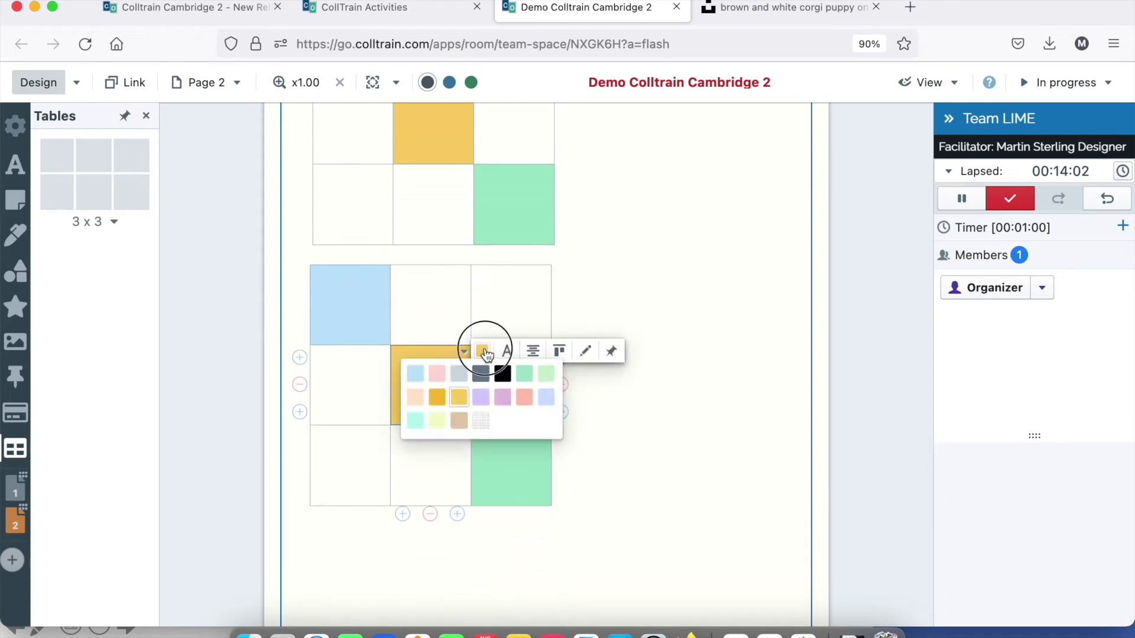
pyautogui.click(416, 397)
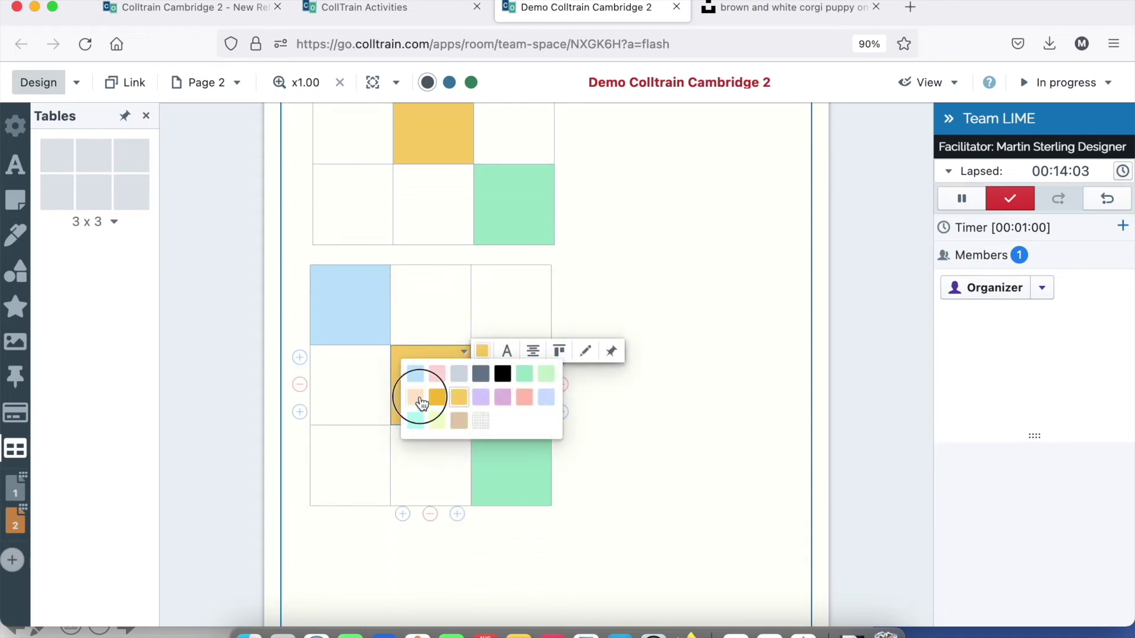
# Recolour the copied table's lower-right cell light grey and deselect the table
pyautogui.click(546, 438)
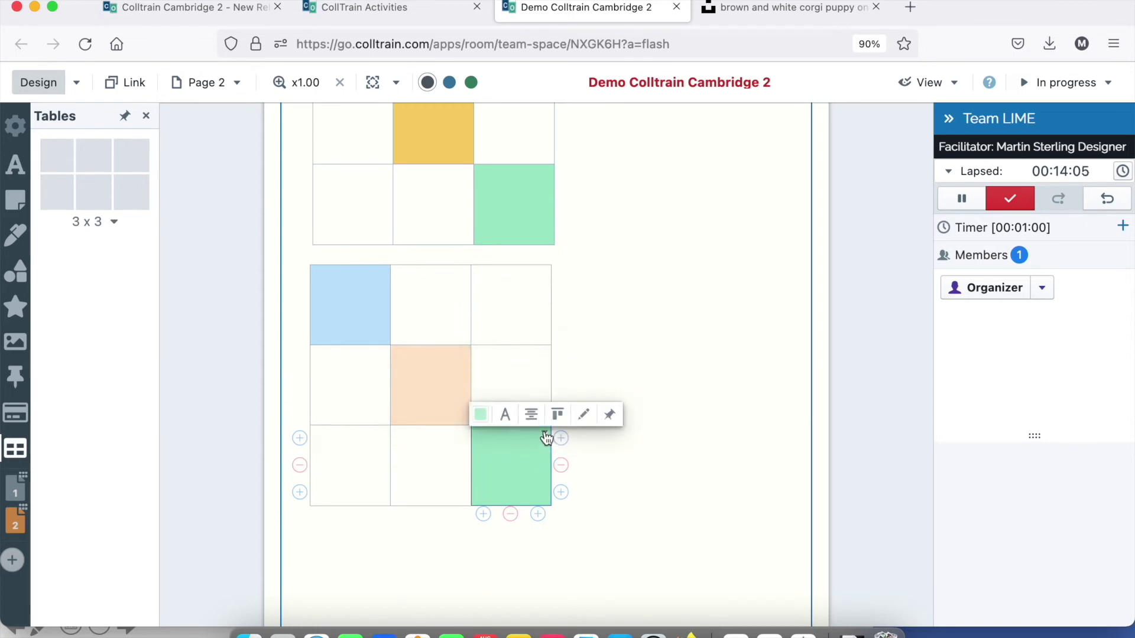
pyautogui.click(481, 415)
pyautogui.click(460, 439)
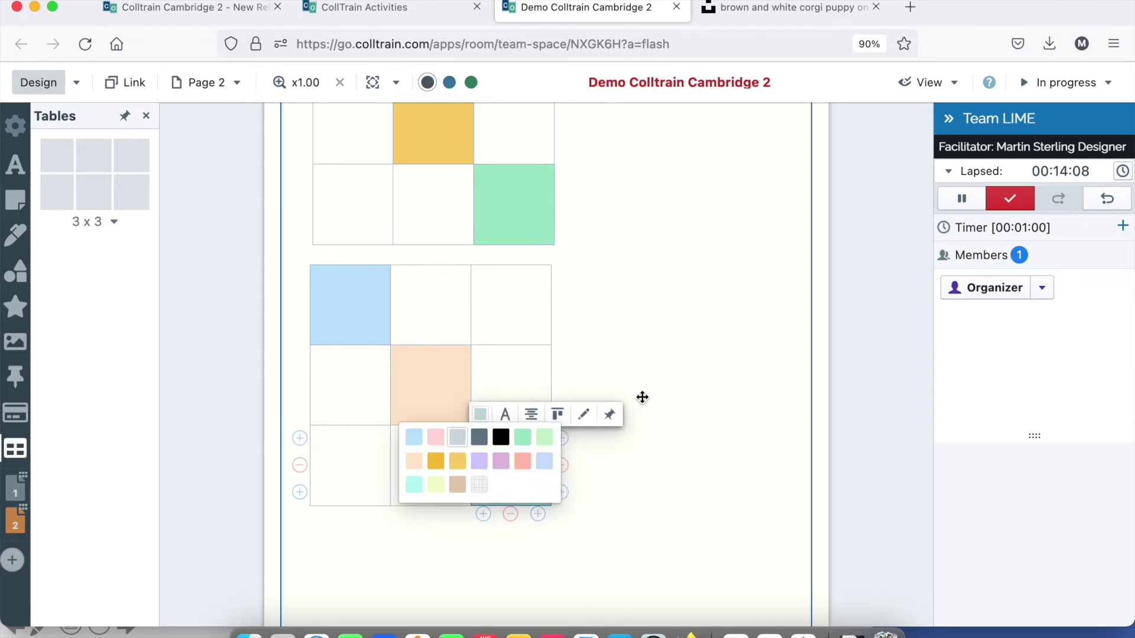
pyautogui.click(654, 366)
# Create a new set named "Tables and patterns" with public access
pyautogui.scroll(5, 619, 341)
pyautogui.scroll(-2, 619, 342)
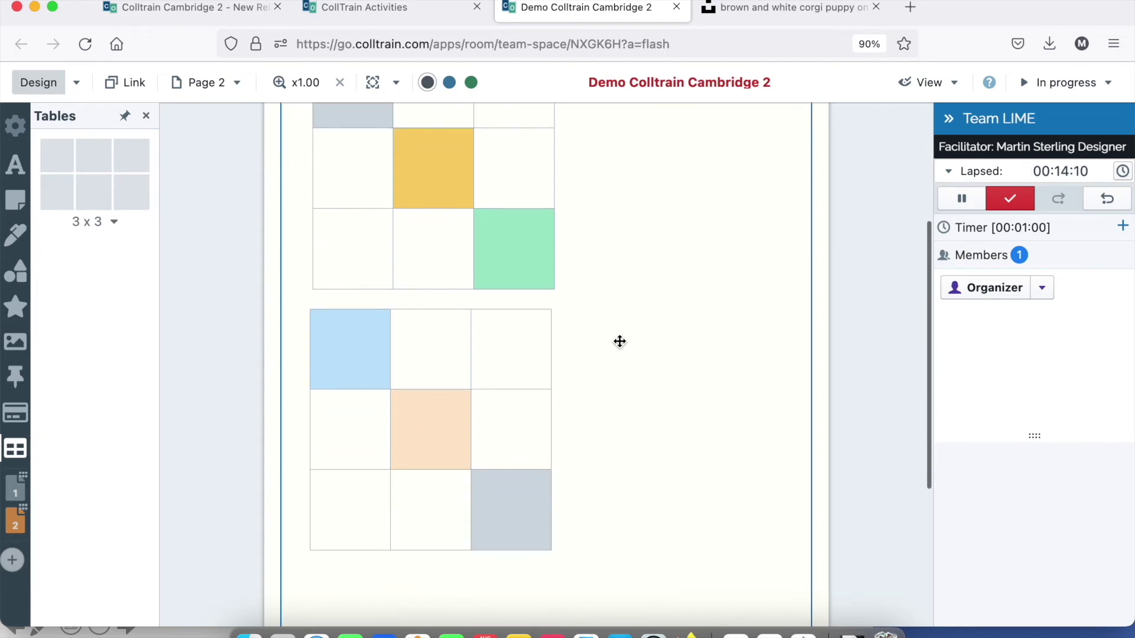
pyautogui.scroll(-1, 620, 341)
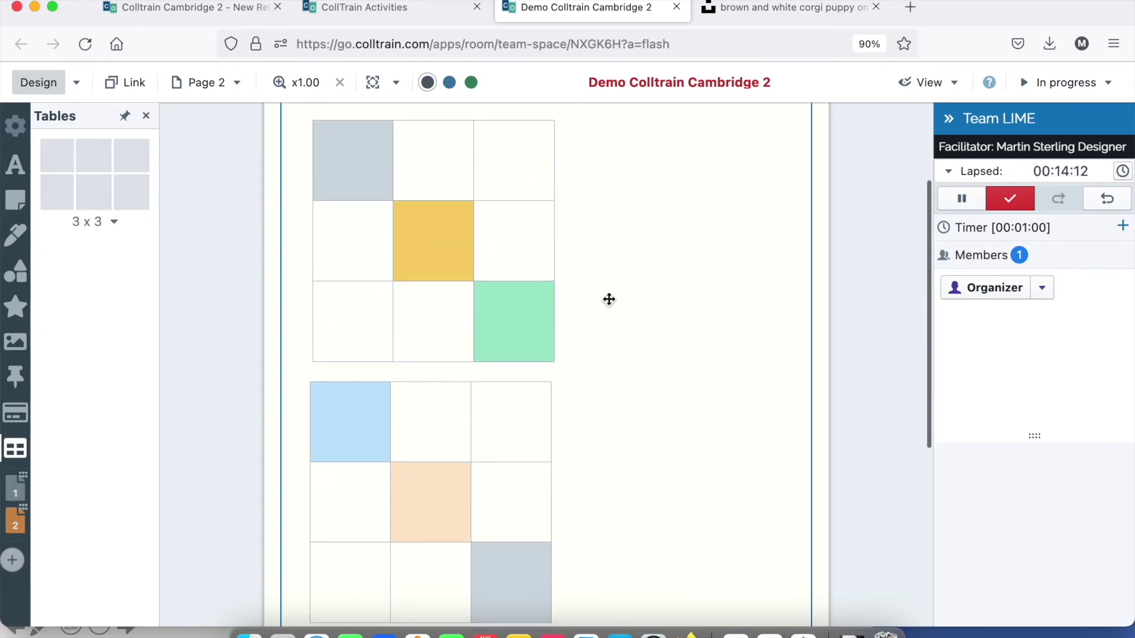
pyautogui.scroll(4, 611, 294)
pyautogui.click(79, 86)
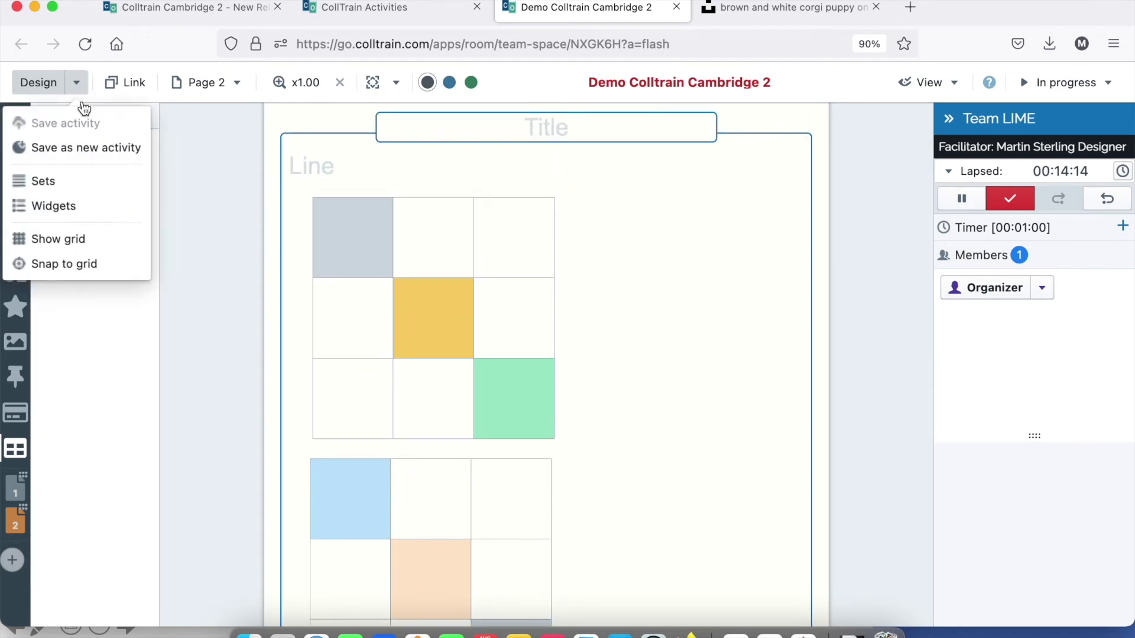
pyautogui.click(79, 187)
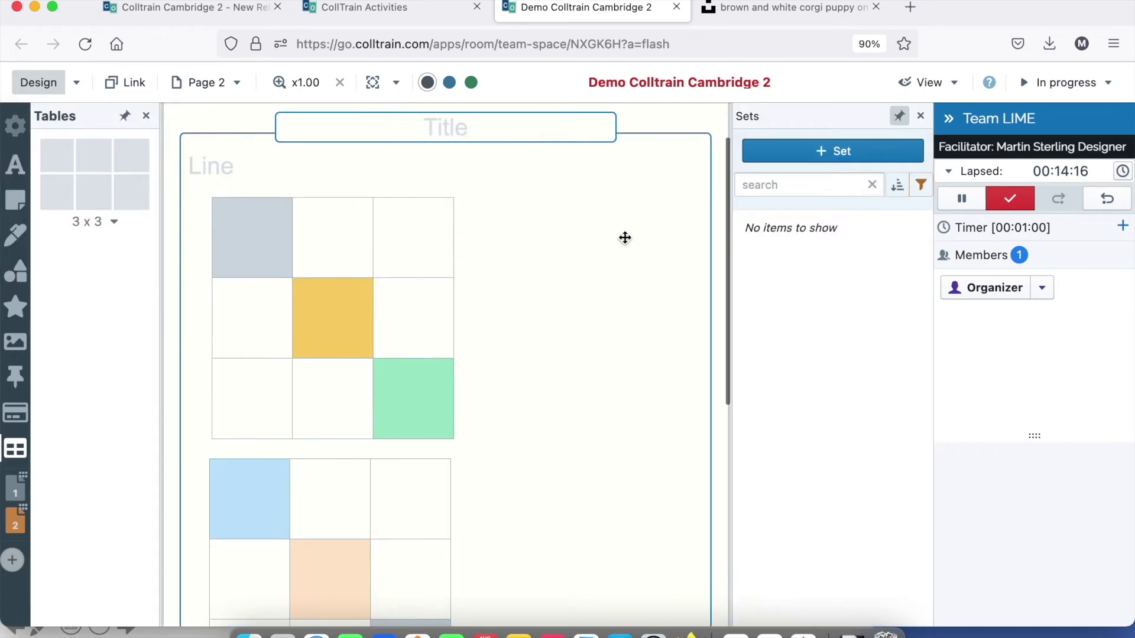
pyautogui.click(819, 151)
pyautogui.tripleClick(489, 292)
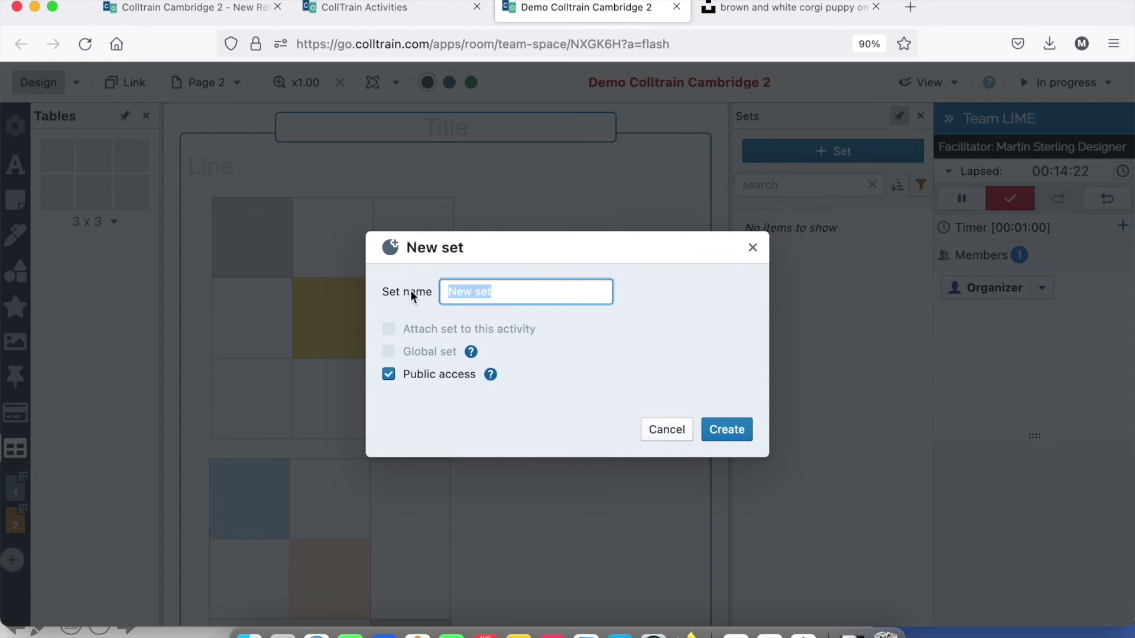
pyautogui.write('Tables and patters')
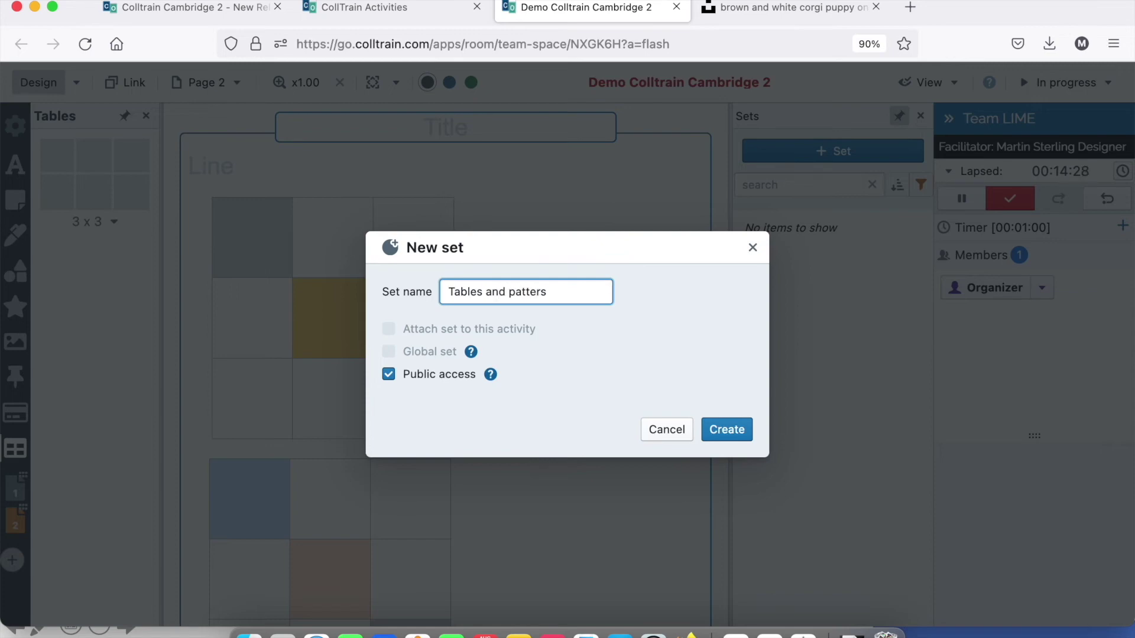
pyautogui.click(733, 438)
# Add both coloured tables on page 2 to the Tables and patterns set
pyautogui.click(194, 203)
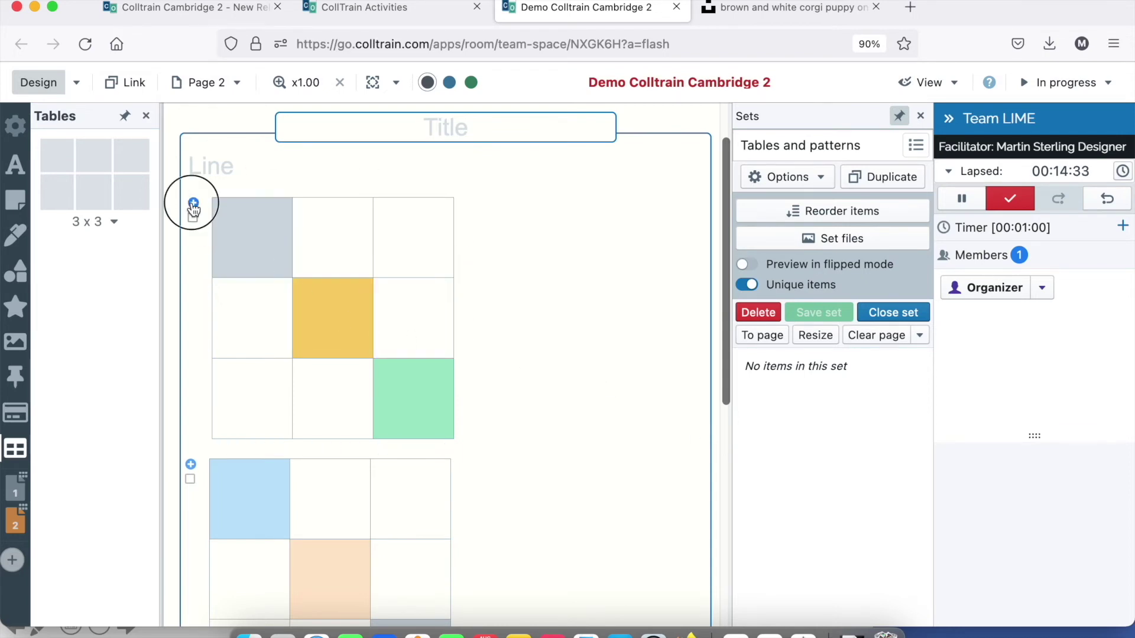
pyautogui.click(191, 464)
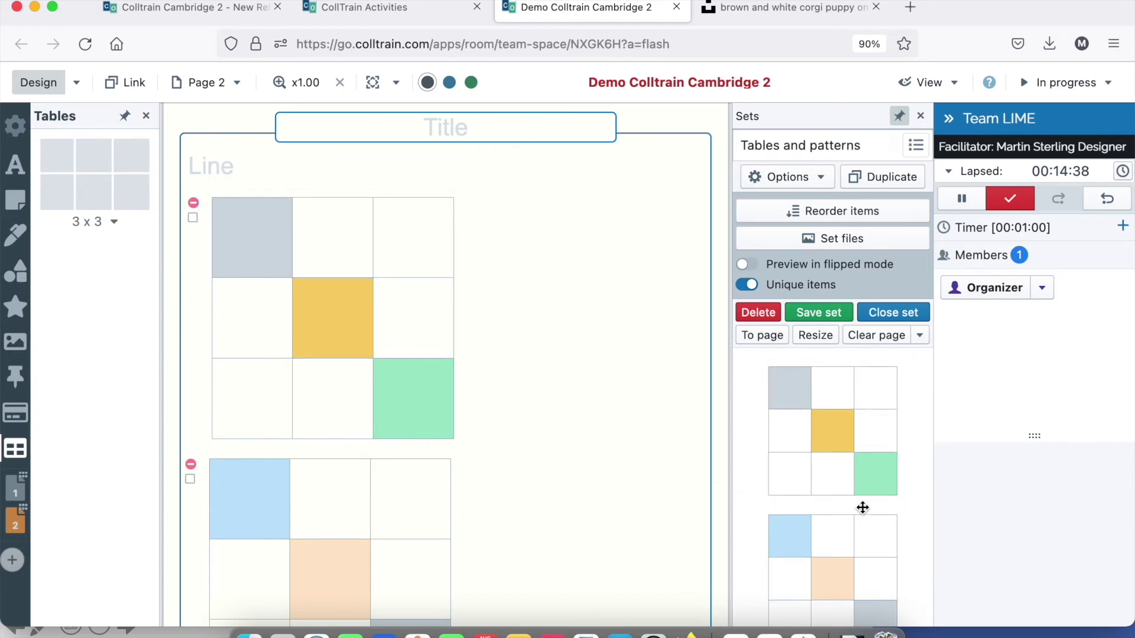
pyautogui.scroll(-2, 862, 508)
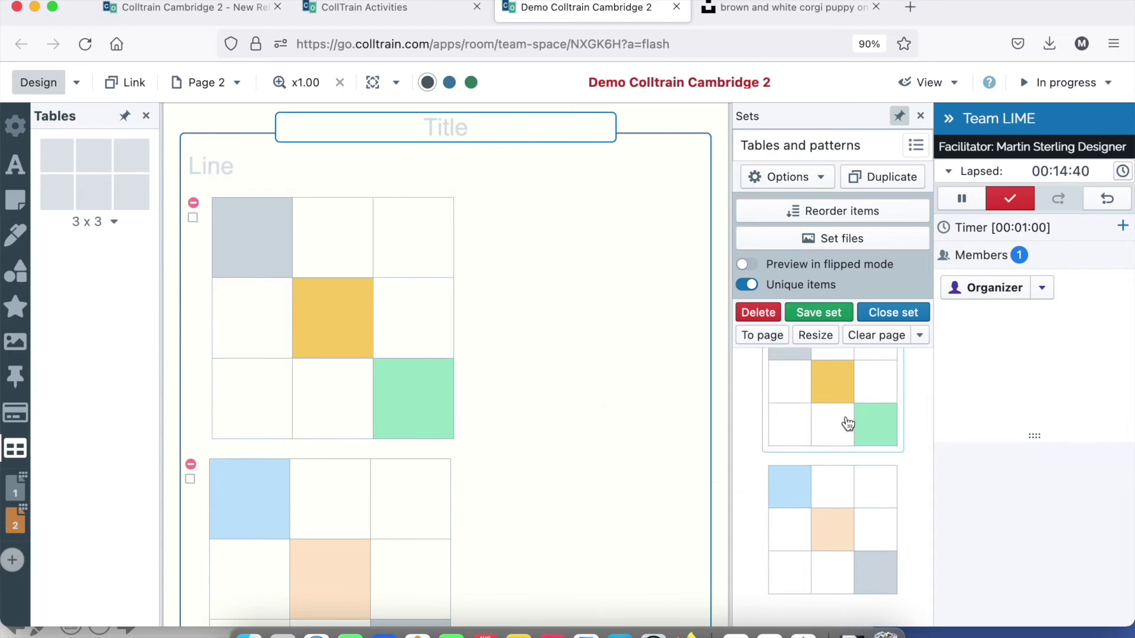
# Place a round pink note labelled 1 beside the tables and add it to the set
pyautogui.click(15, 200)
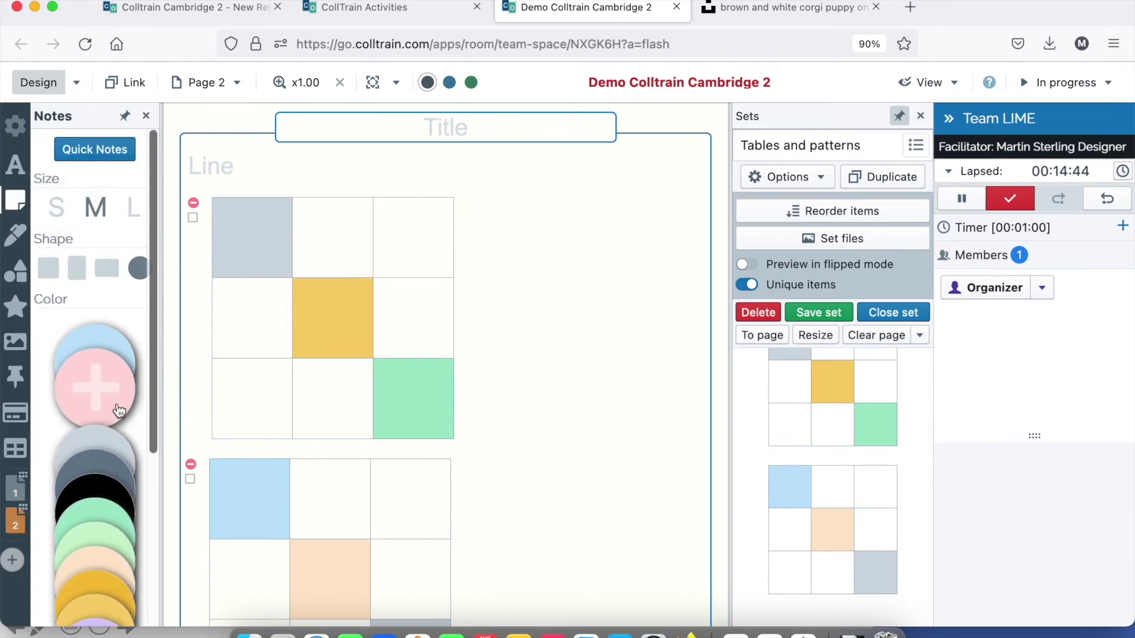
pyautogui.click(414, 359)
pyautogui.click(614, 383)
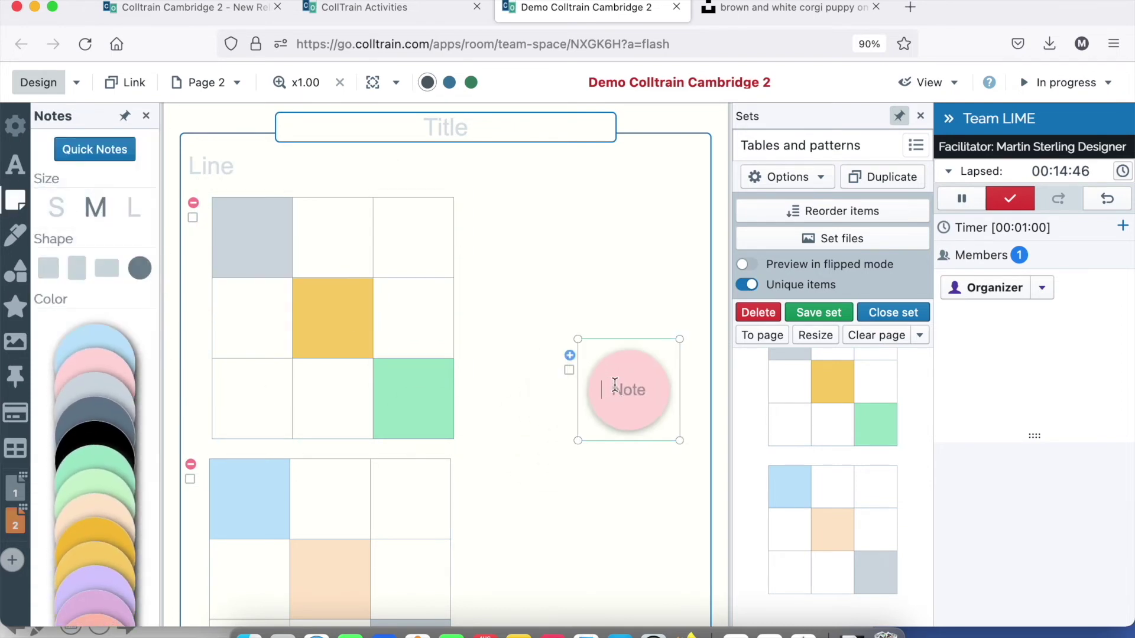
pyautogui.write('1')
pyautogui.scroll(-3, 588, 455)
pyautogui.scroll(2, 827, 459)
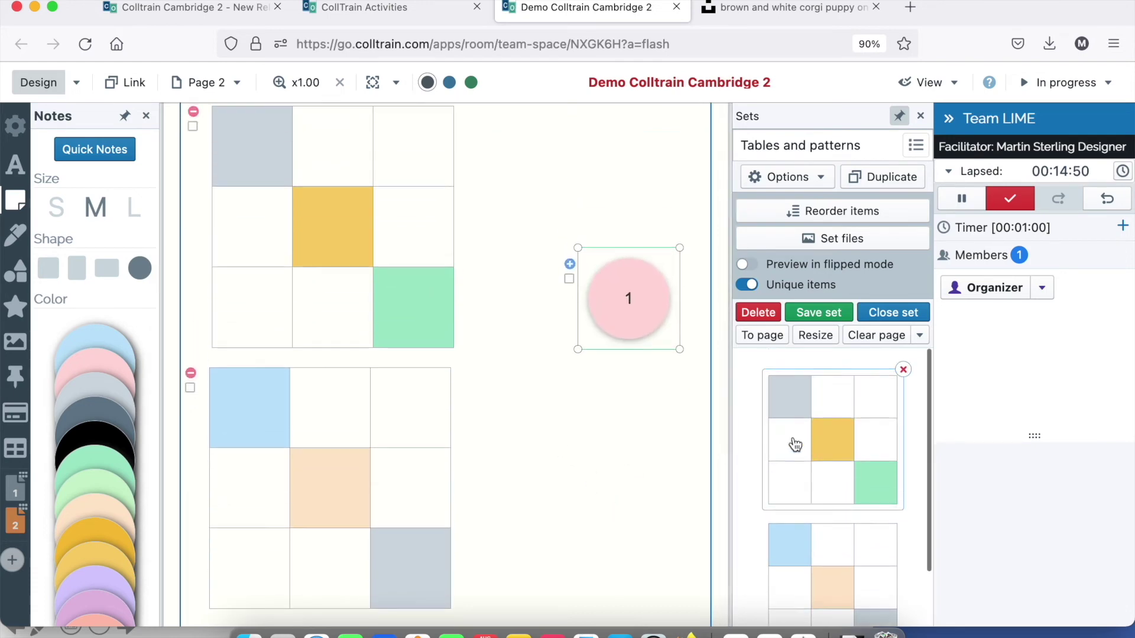
pyautogui.click(569, 264)
pyautogui.scroll(-3, 836, 468)
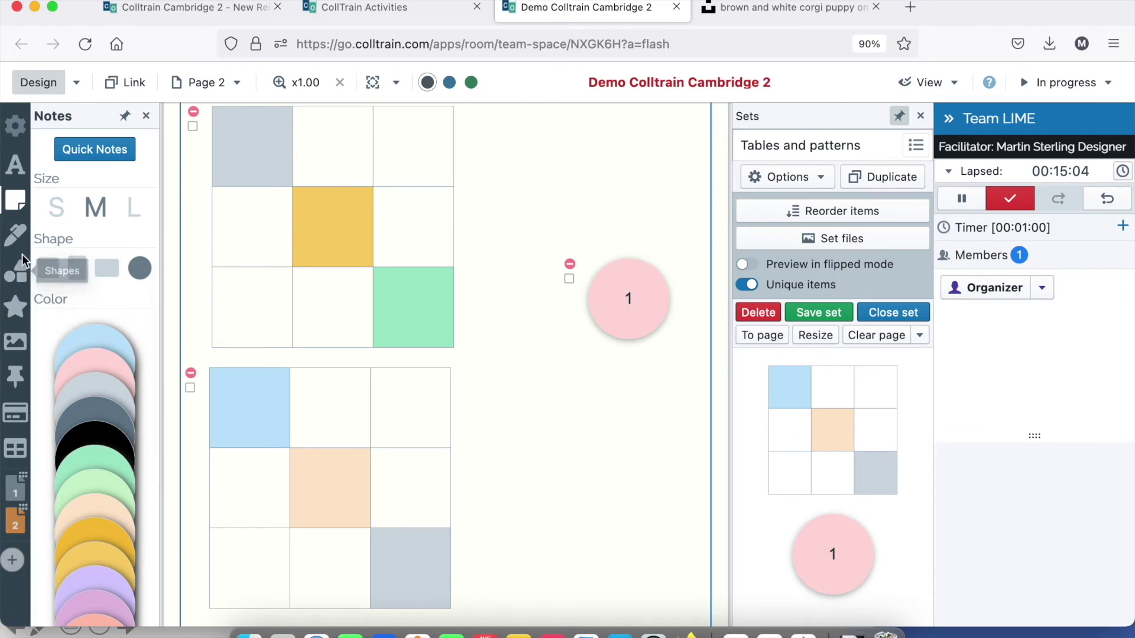
# Place a blue letter A magnet below the pink note and add it to the set
pyautogui.click(16, 164)
pyautogui.moveTo(55, 418); pyautogui.dragTo(645, 417)
pyautogui.click(615, 412)
pyautogui.click(605, 406)
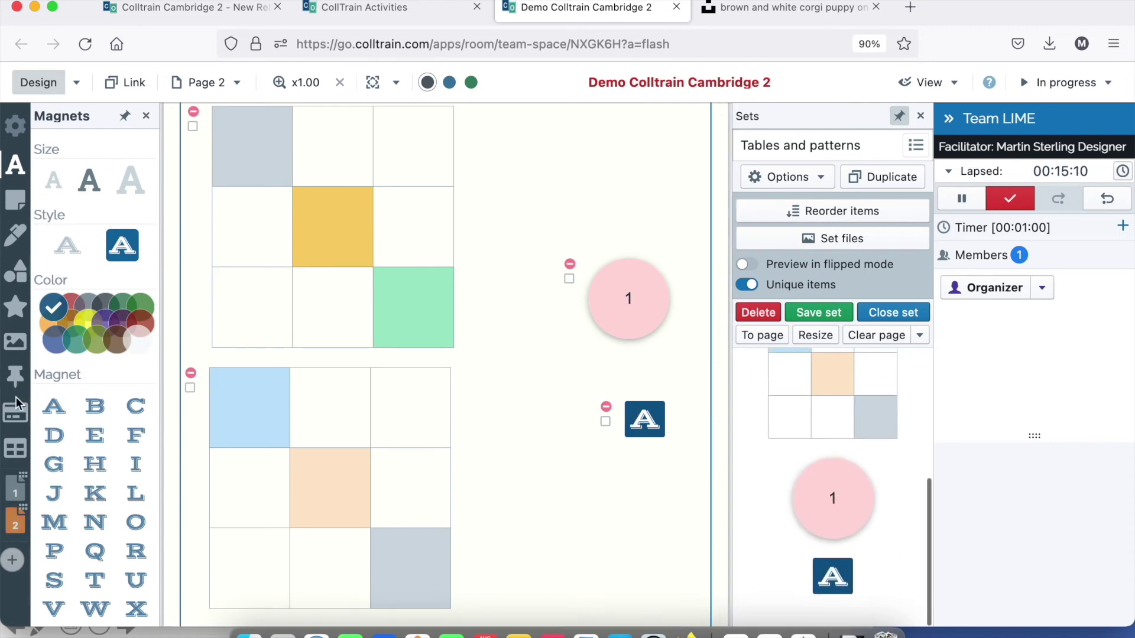
# Place an orange envelope icon below the letter magnet and add it to the set
pyautogui.click(15, 307)
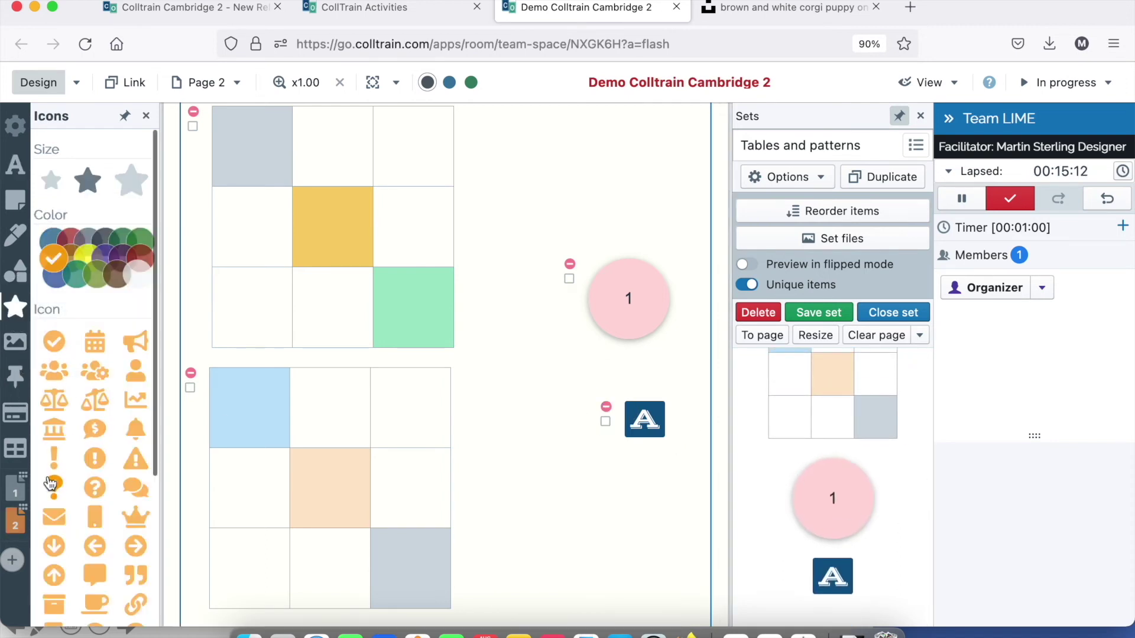
pyautogui.moveTo(66, 508); pyautogui.dragTo(578, 500)
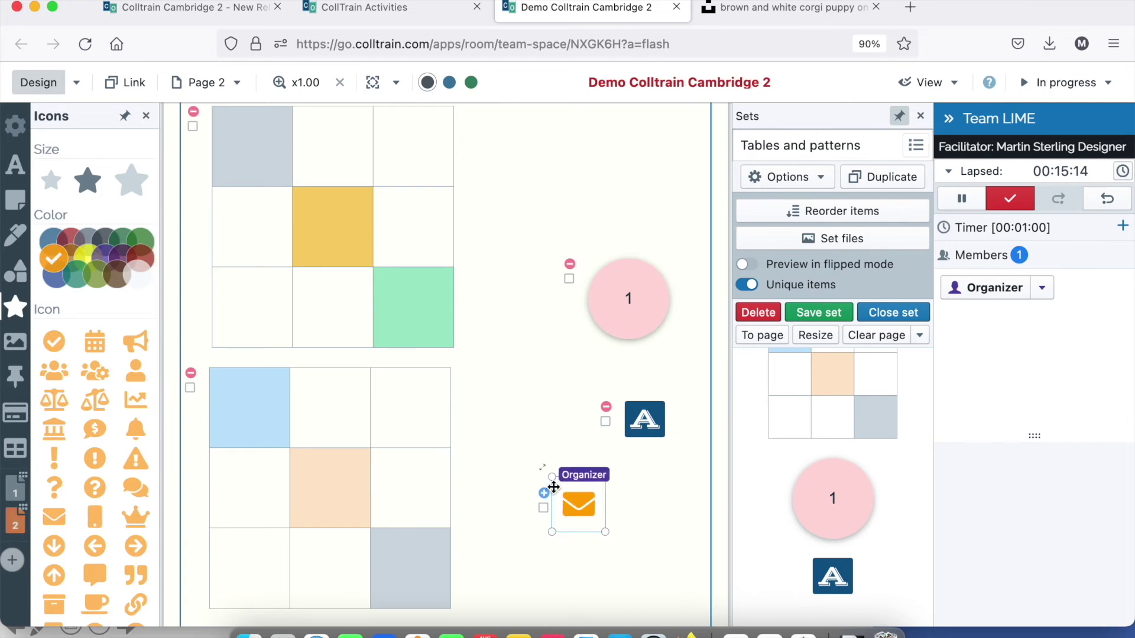
pyautogui.click(544, 494)
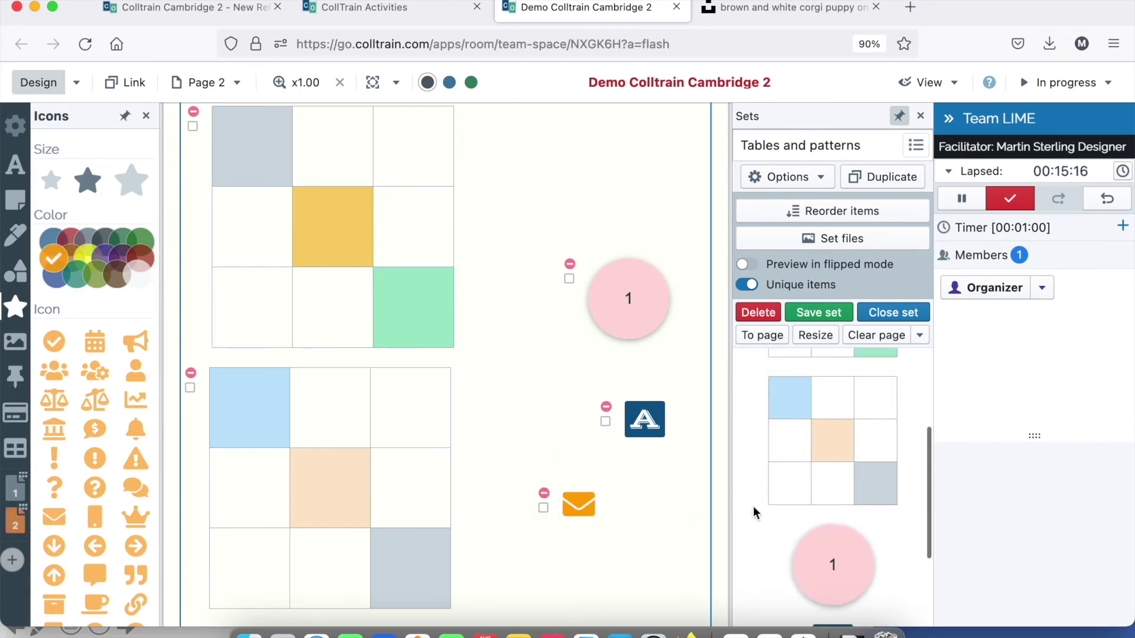
pyautogui.scroll(5, 756, 510)
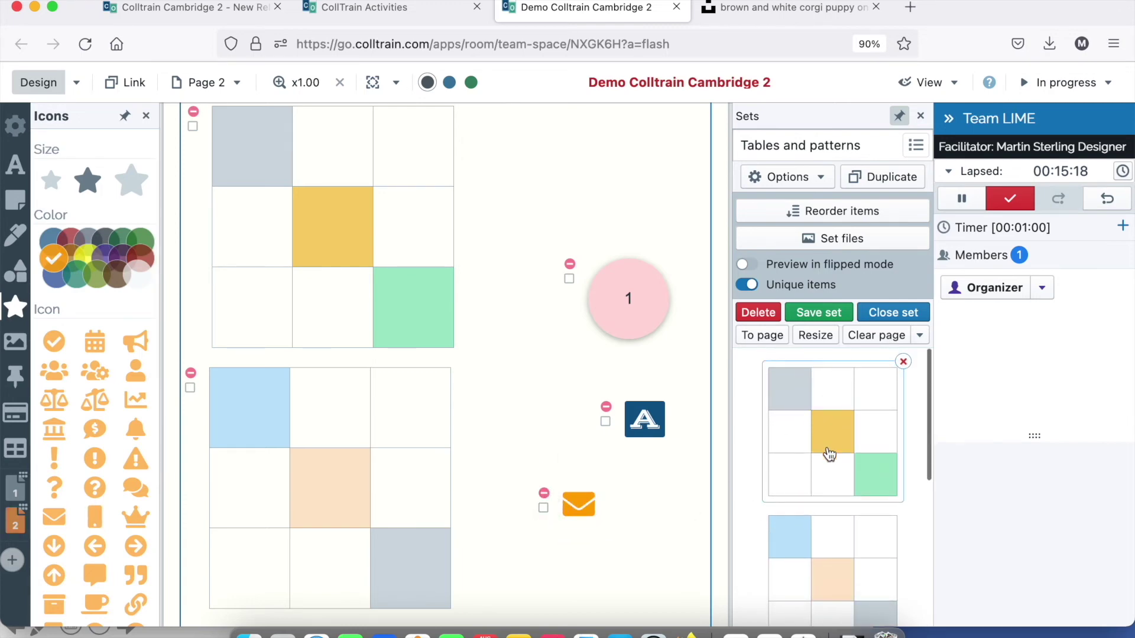
pyautogui.scroll(-5, 830, 454)
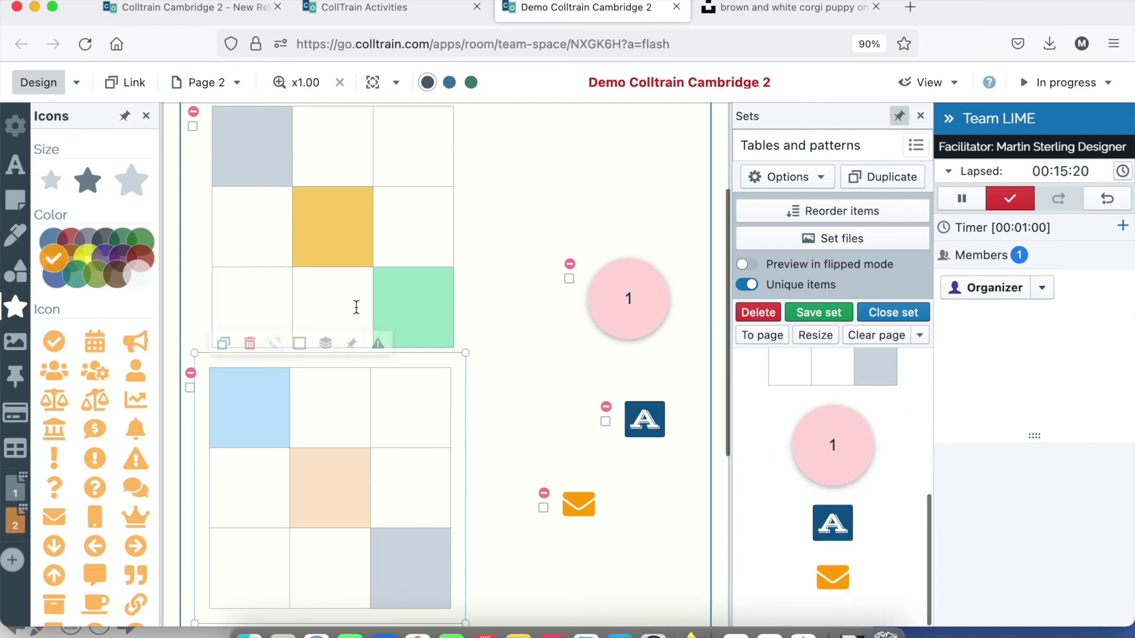
pyautogui.scroll(-3, 466, 396)
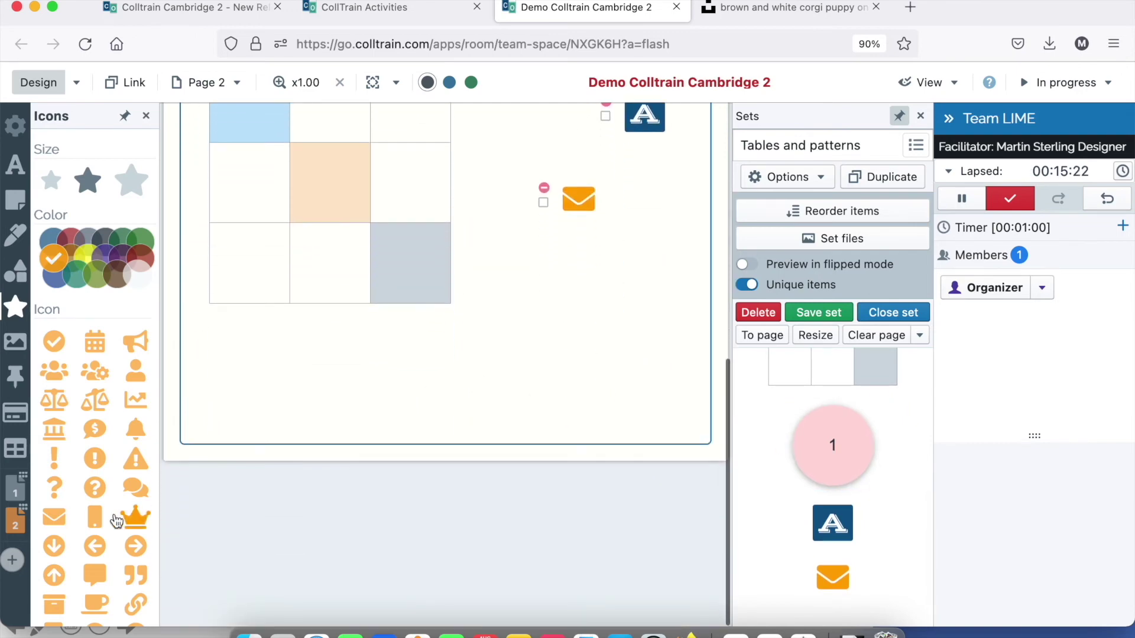
# Switch to page 1 and add the corgi image with its orange text overlay to the set
pyautogui.click(15, 491)
pyautogui.scroll(2, 426, 358)
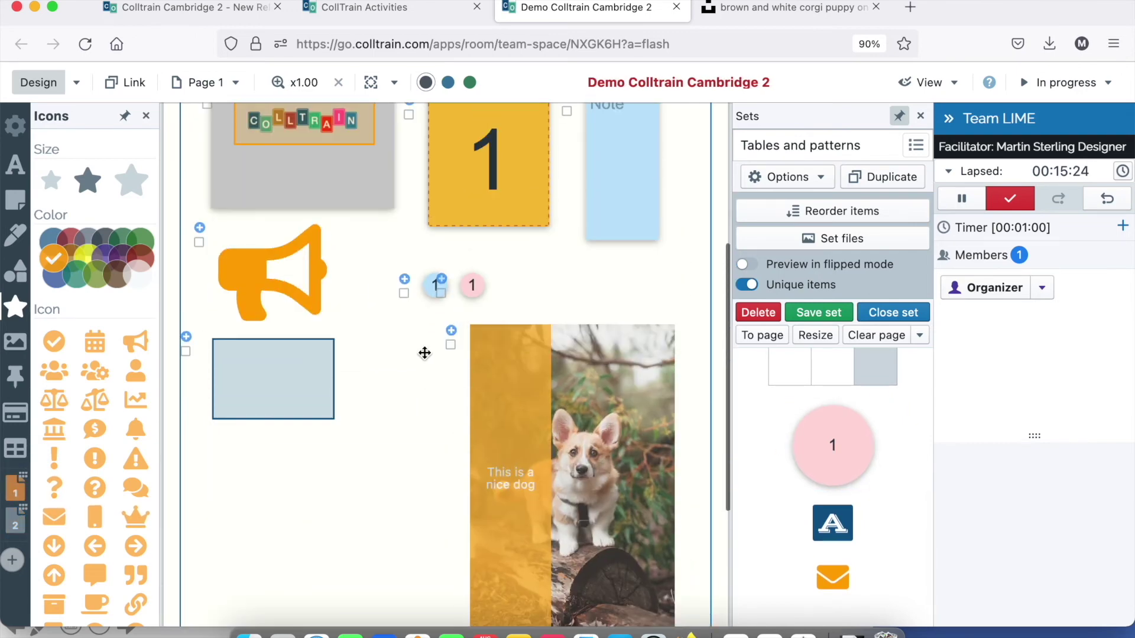
pyautogui.click(451, 331)
pyautogui.scroll(-3, 877, 507)
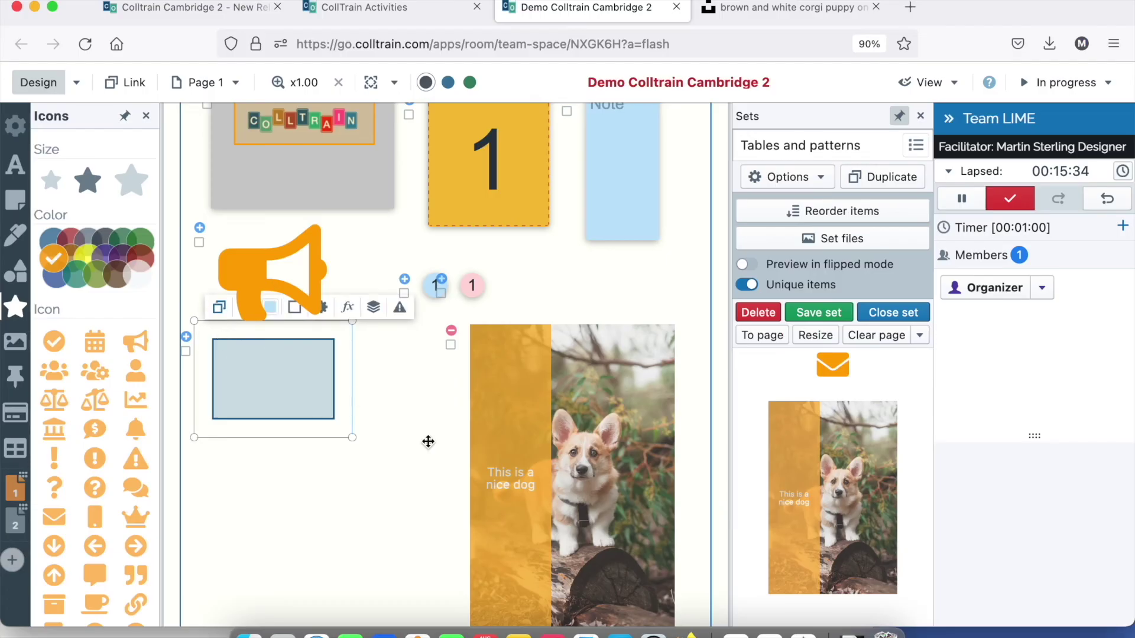
# Close the Tables and patterns set to return to the list of sets
pyautogui.click(278, 469)
pyautogui.scroll(-4, 256, 471)
pyautogui.scroll(6, 253, 463)
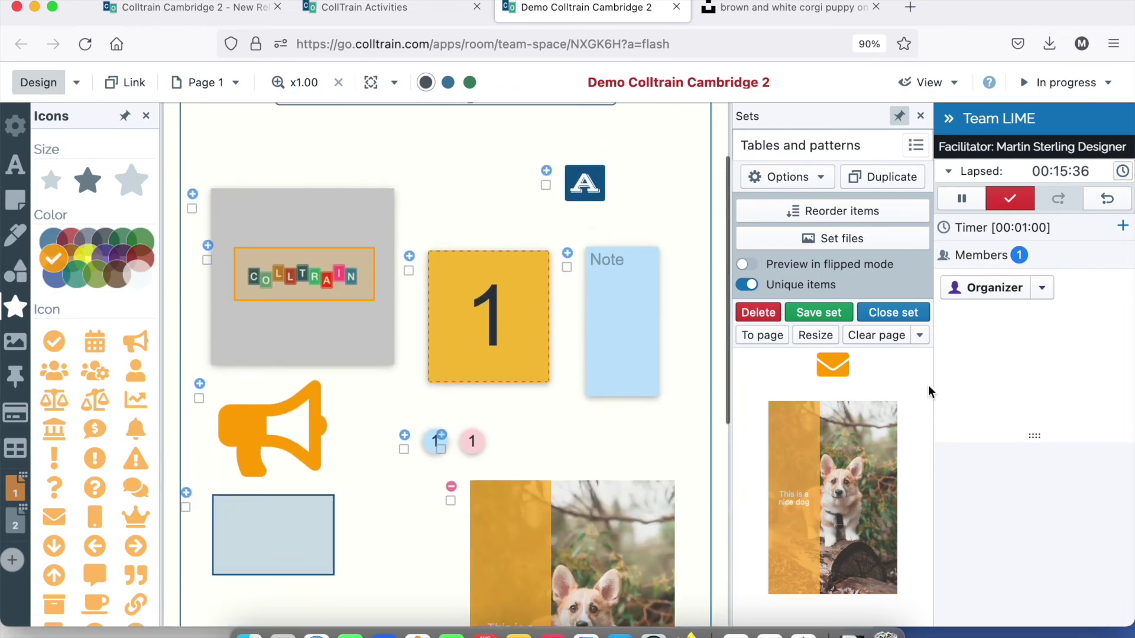
pyautogui.click(893, 312)
pyautogui.click(731, 393)
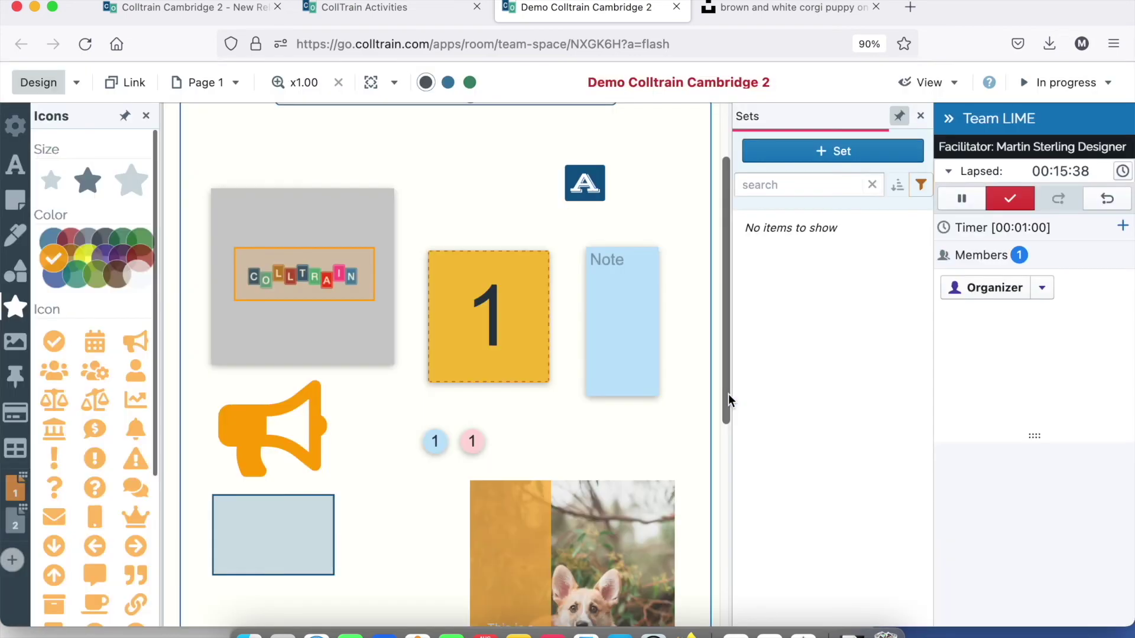
# Copy the large yellow note numbered 1 and the blue note beside it from page 1 and paste them onto page 2
pyautogui.click(527, 358)
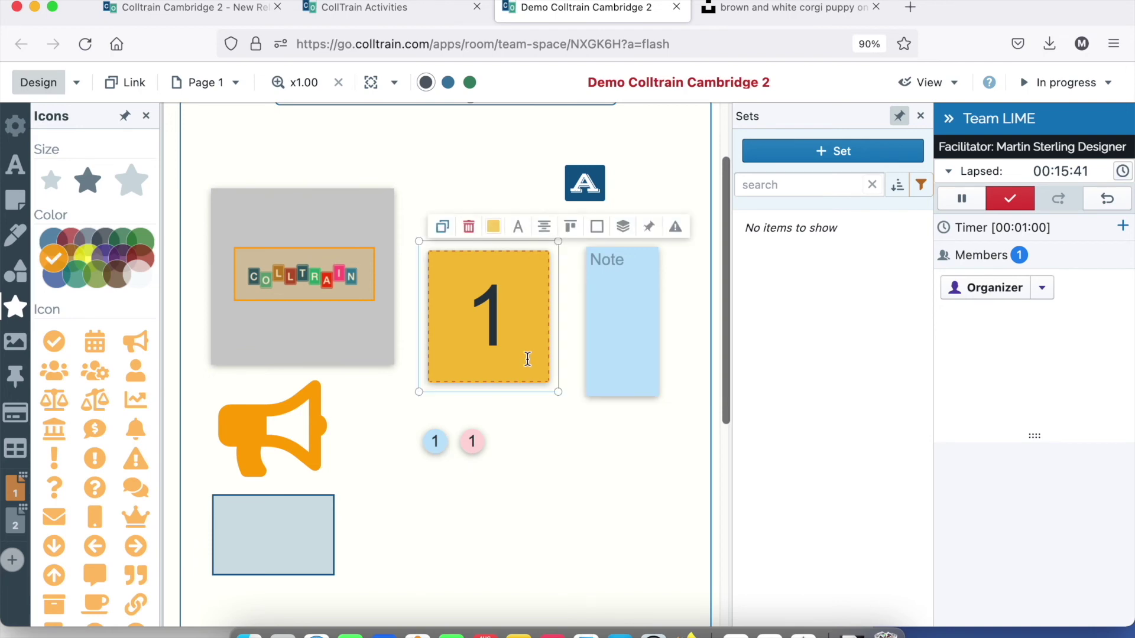
pyautogui.click(558, 288)
pyautogui.keyDown('shift'); pyautogui.click(655, 288); pyautogui.keyUp('shift')
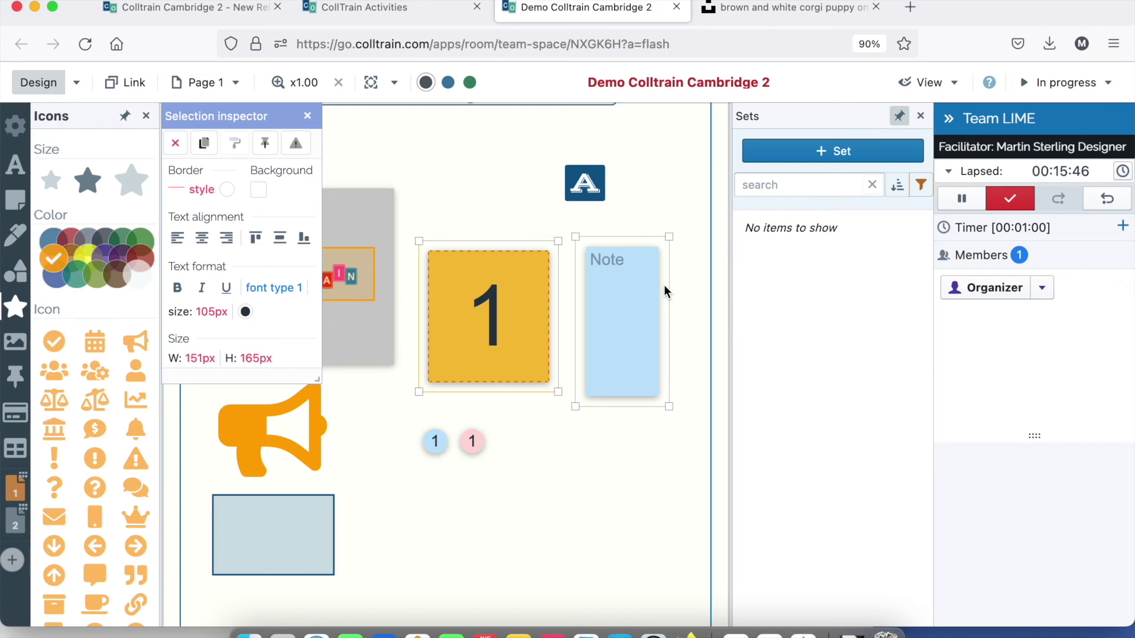
pyautogui.rightClick(664, 285)
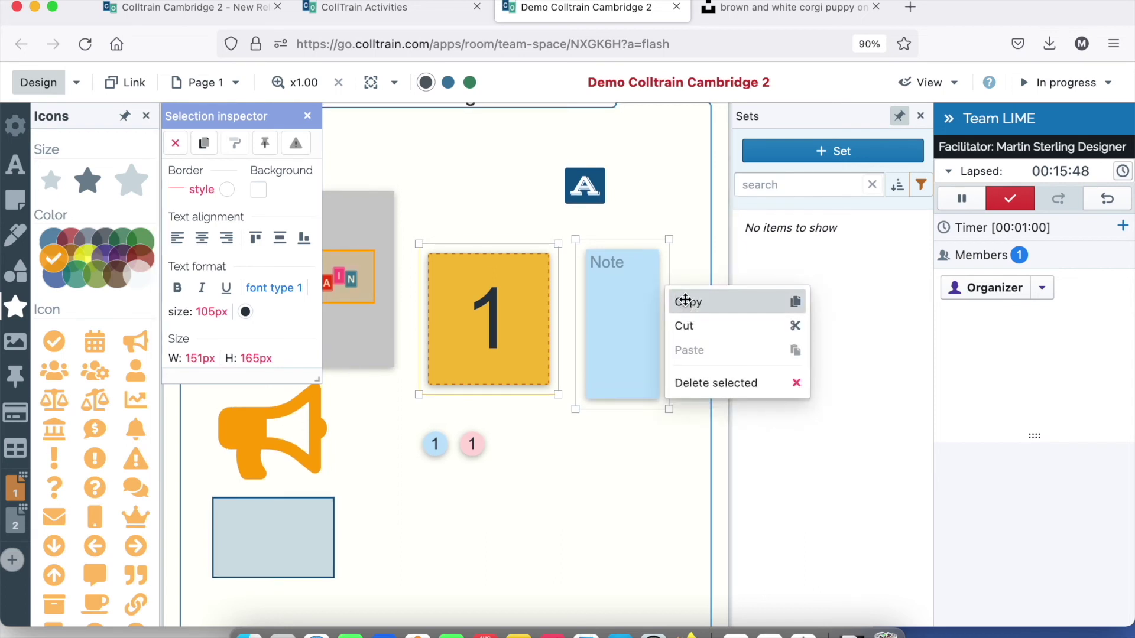
pyautogui.click(687, 303)
pyautogui.click(15, 520)
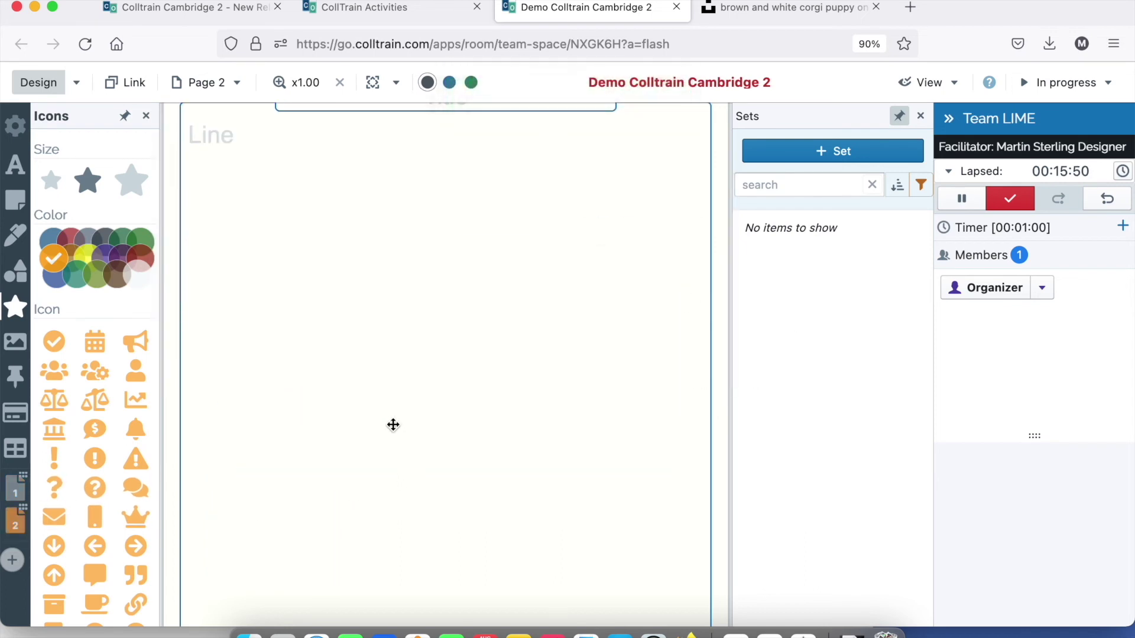
pyautogui.rightClick(385, 400)
pyautogui.click(429, 464)
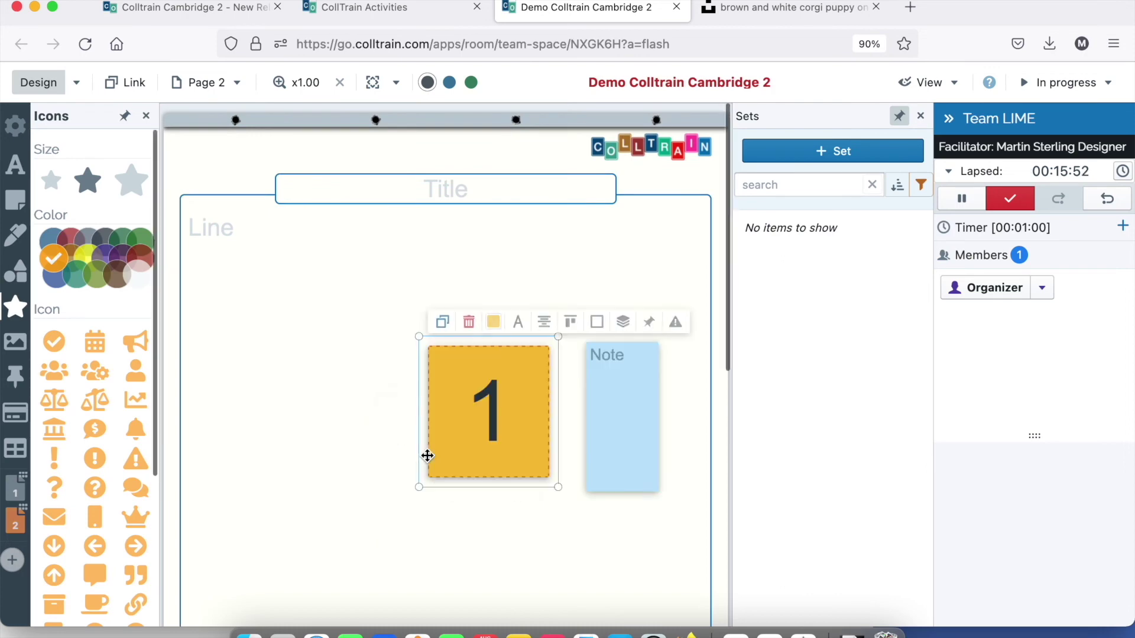
pyautogui.click(378, 451)
# Select both pasted notes together, try an amber background on them, and settle on mint green
pyautogui.click(535, 401)
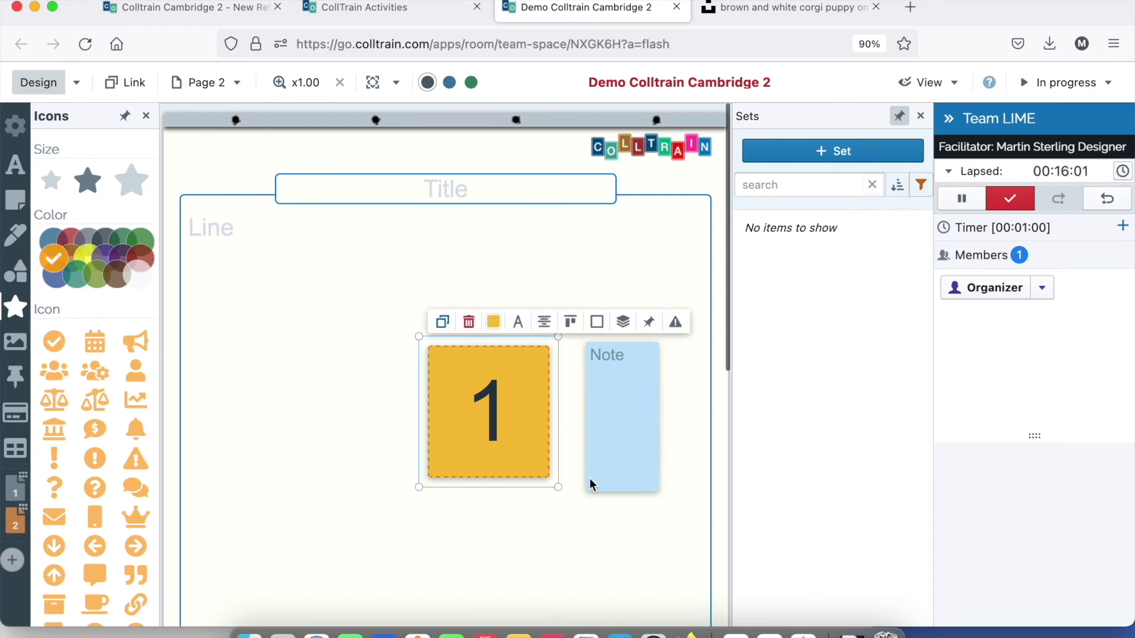
pyautogui.doubleClick(540, 479)
pyautogui.keyDown('shift'); pyautogui.click(650, 495); pyautogui.keyUp('shift')
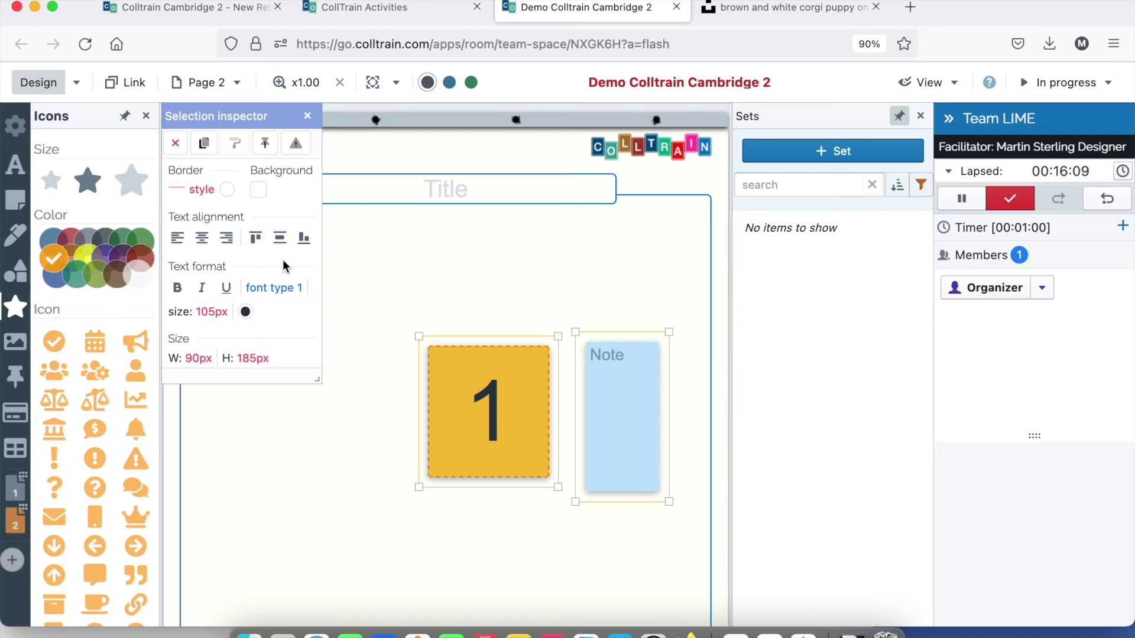
pyautogui.click(258, 192)
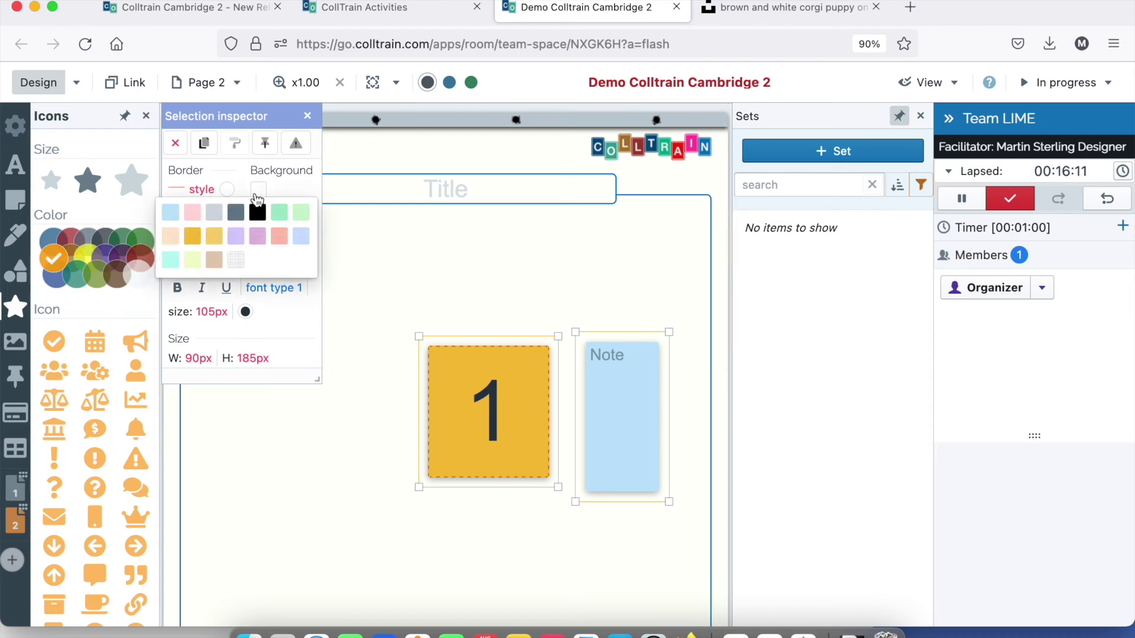
pyautogui.click(197, 237)
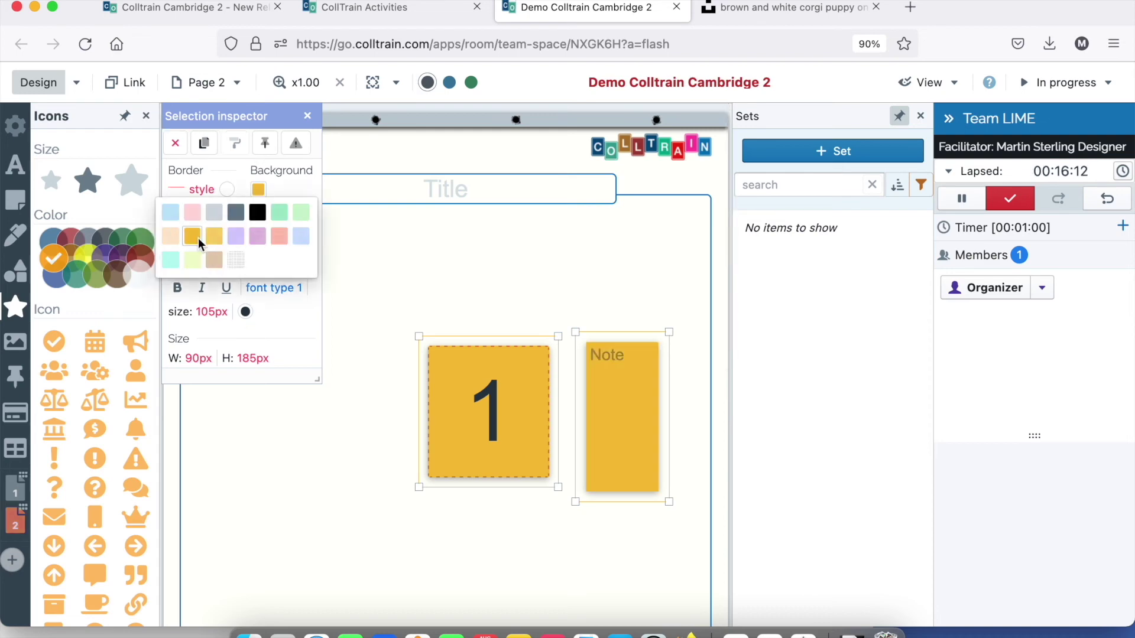
pyautogui.click(277, 216)
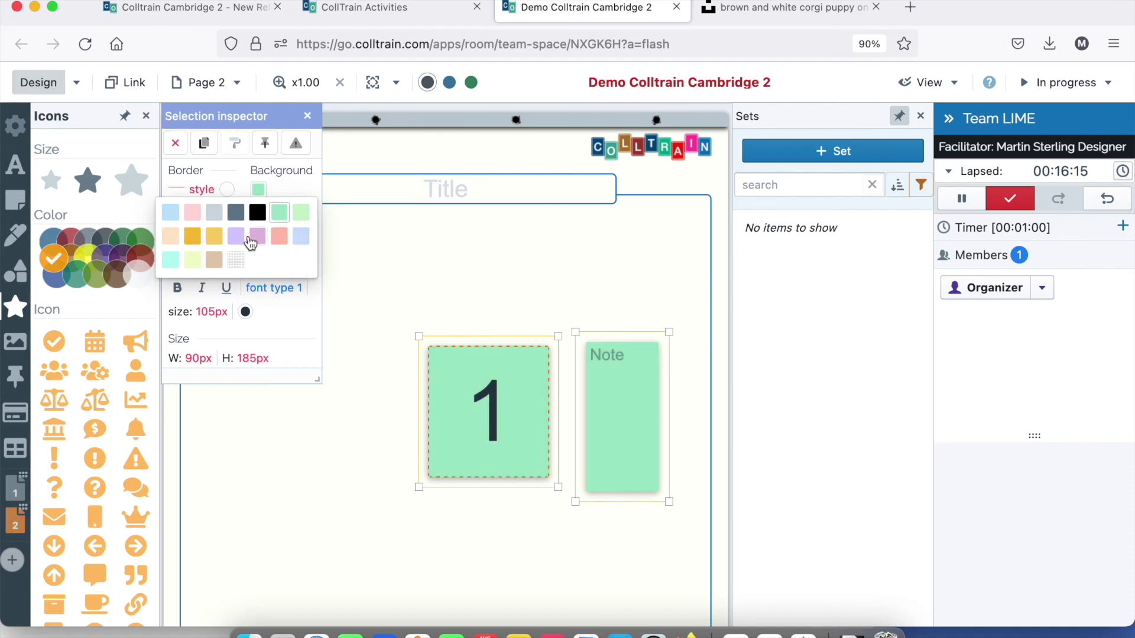
pyautogui.click(439, 262)
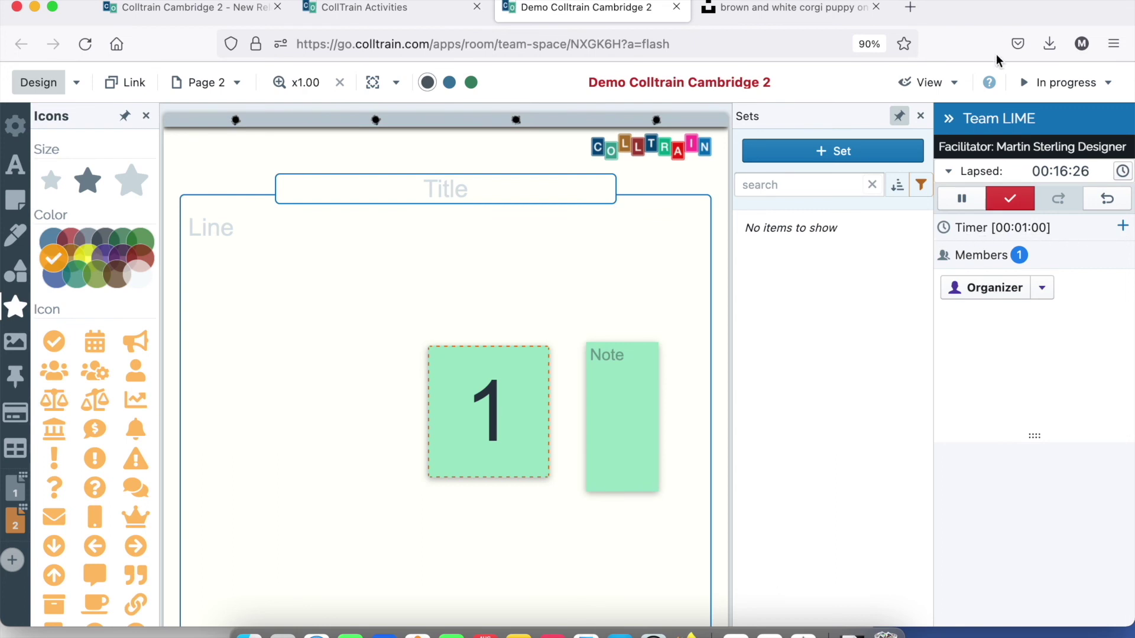
# Expand the team timer, open its settings and set its time to 5 seconds
pyautogui.click(1122, 227)
pyautogui.click(1086, 254)
pyautogui.click(1053, 320)
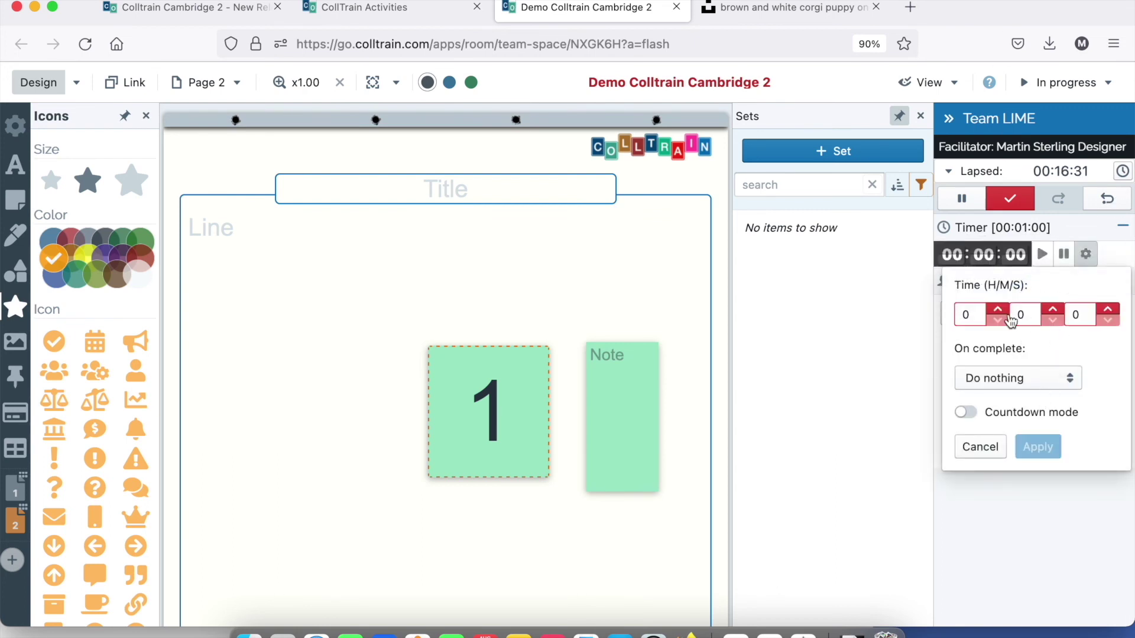
pyautogui.doubleClick(1080, 315)
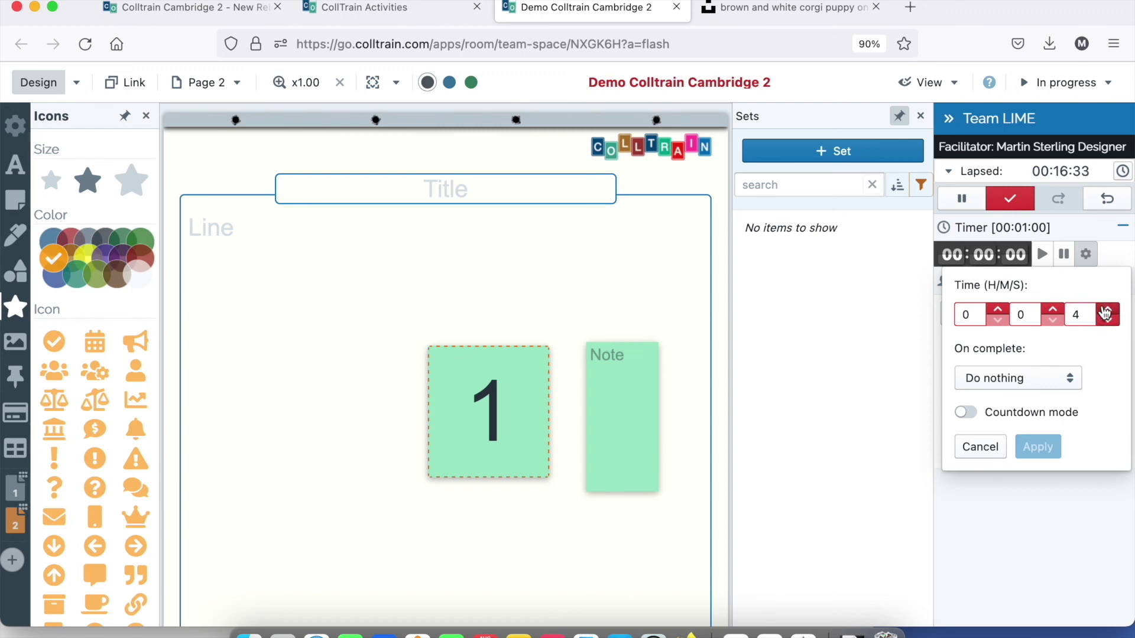
pyautogui.write('5')
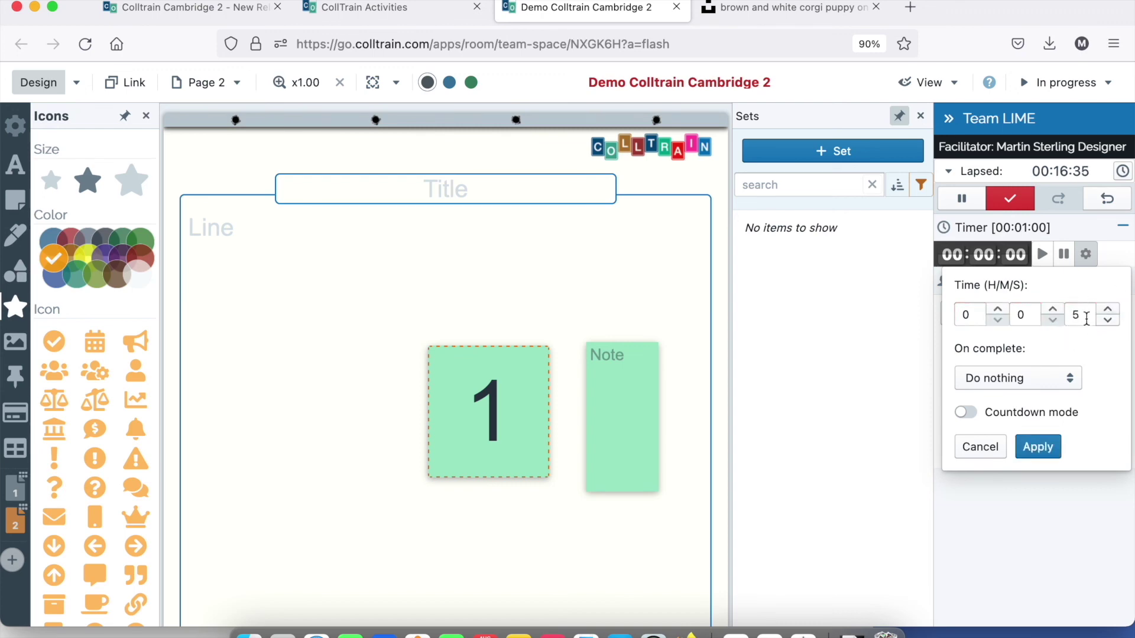
# Set the timer's completion action to Pause activity and review the other available options
pyautogui.click(1052, 382)
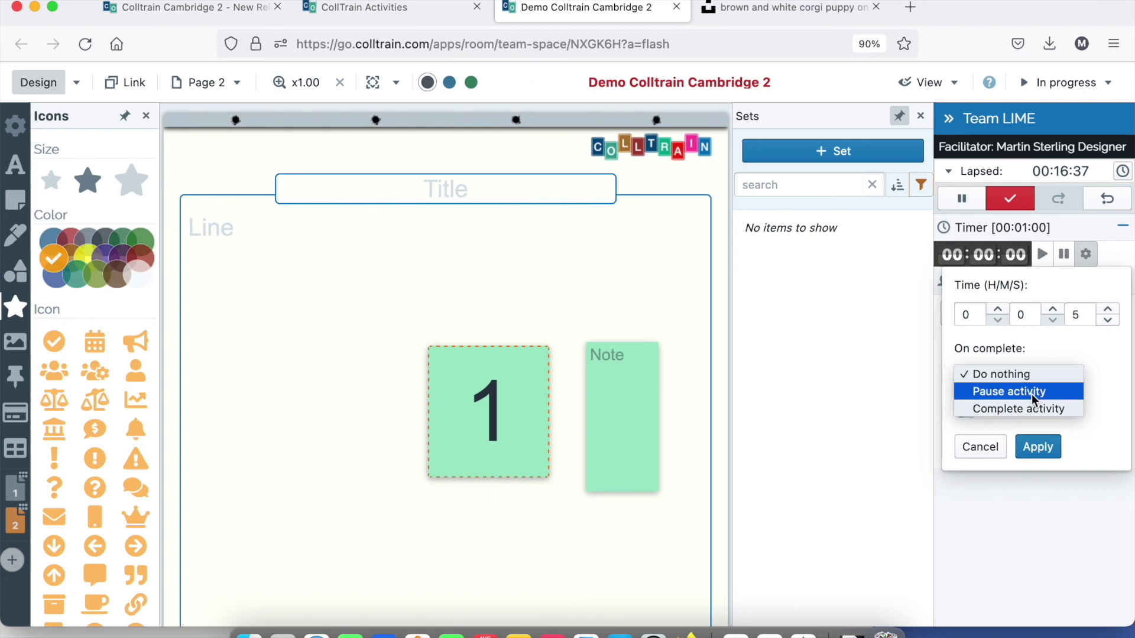
pyautogui.click(1031, 393)
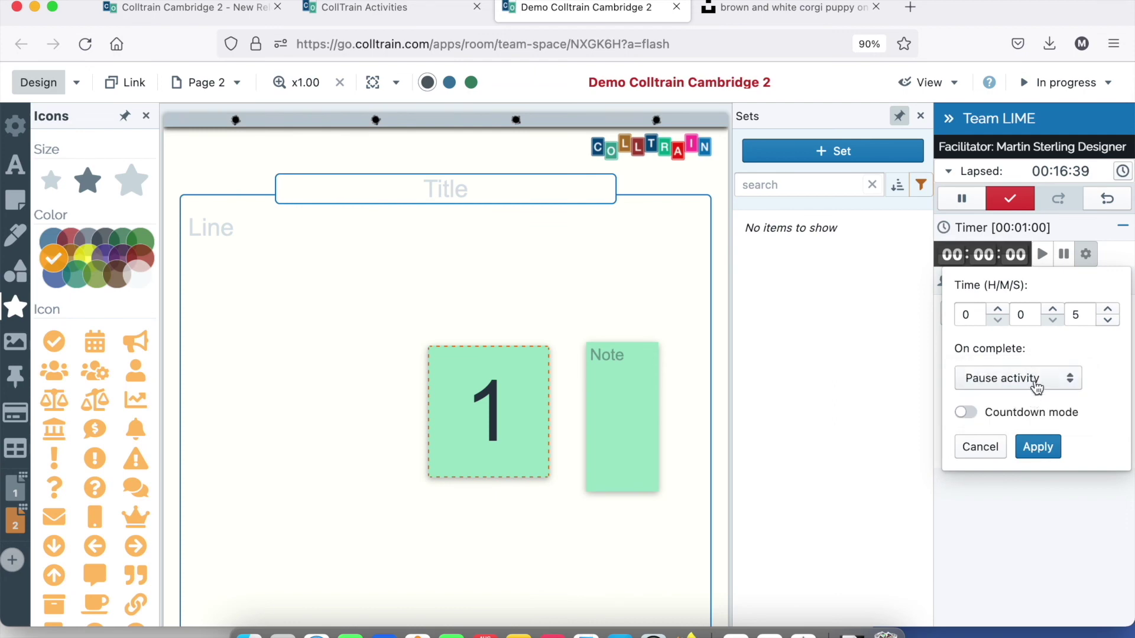
pyautogui.click(1035, 380)
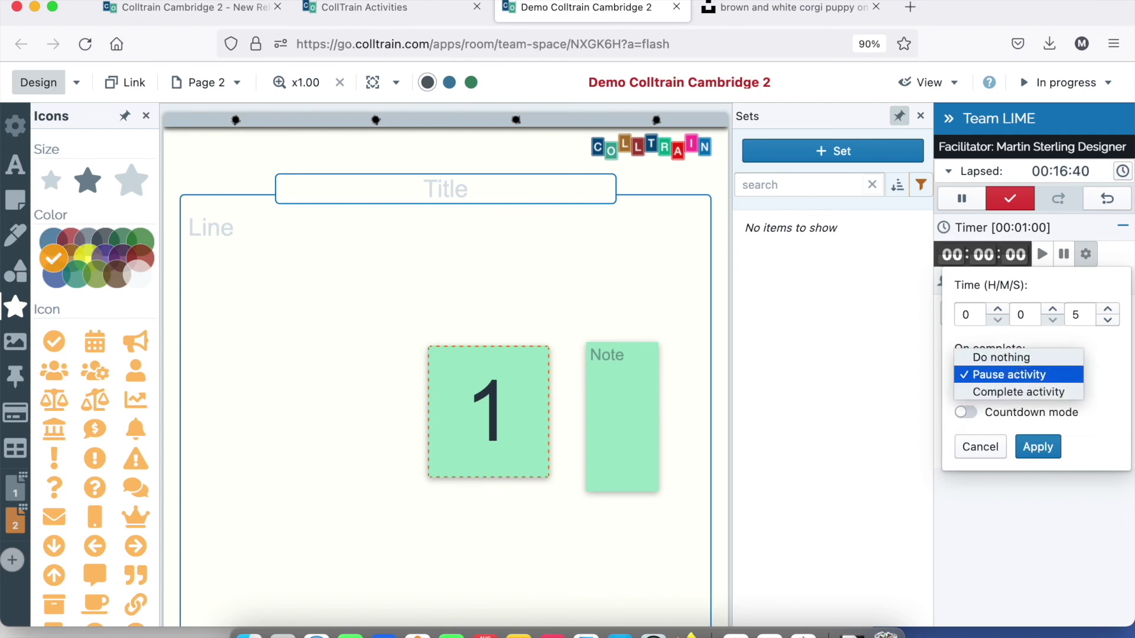
pyautogui.click(1100, 371)
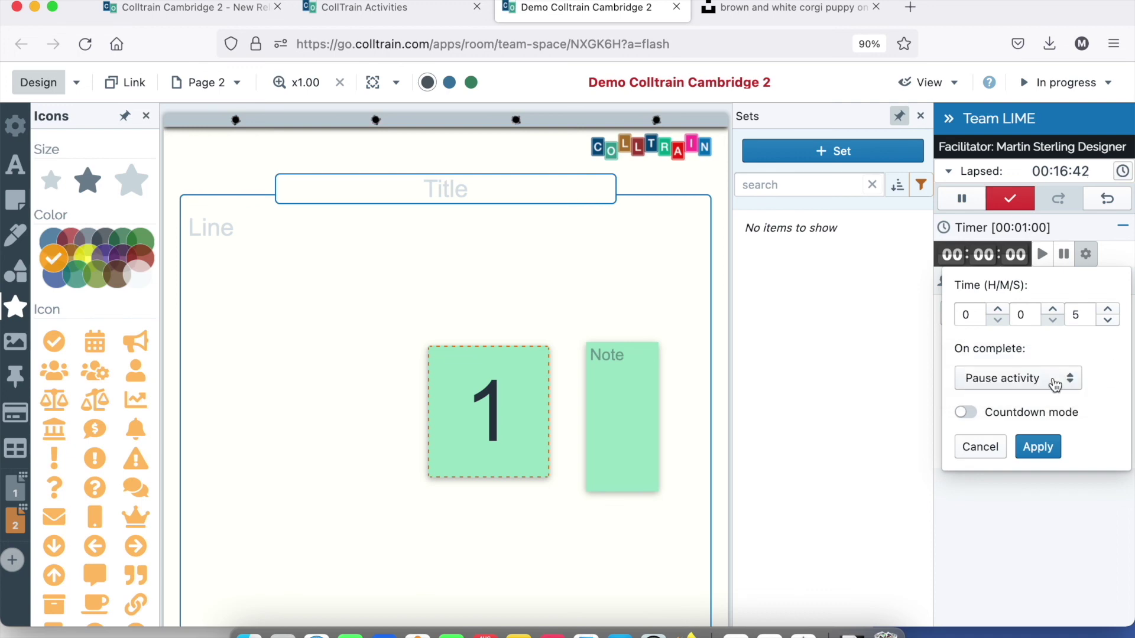
# Enable Countdown mode, apply the timer settings and start the timer
pyautogui.click(987, 411)
pyautogui.click(1029, 448)
pyautogui.click(1042, 255)
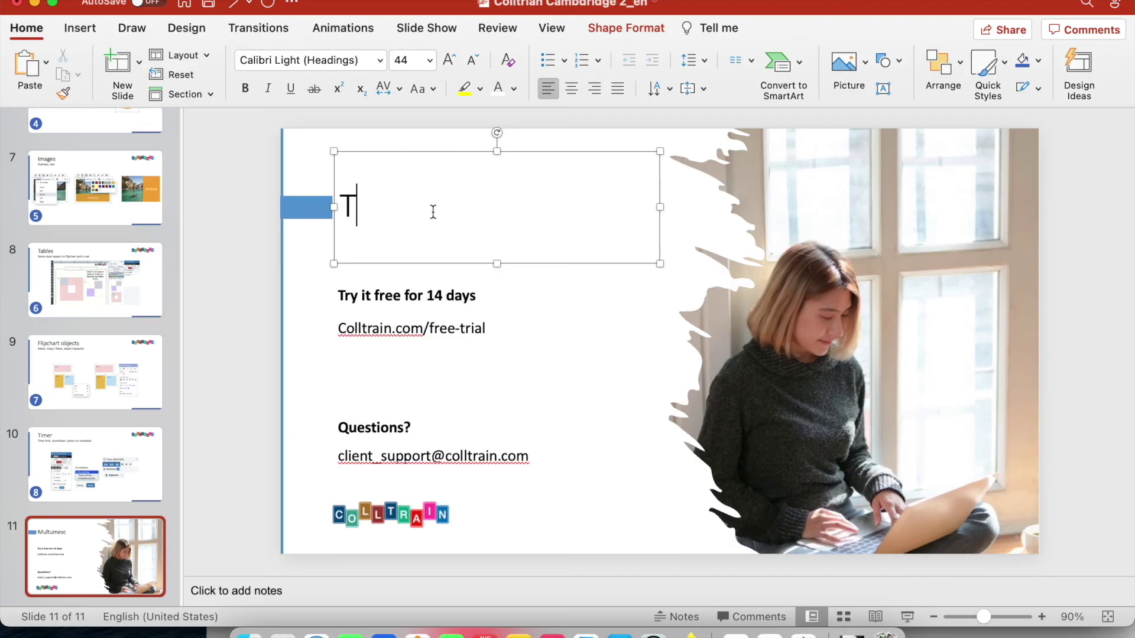
# In the PowerPoint presentation, replace the title of closing slide 11 with "Thank you"
pyautogui.write('hank you')
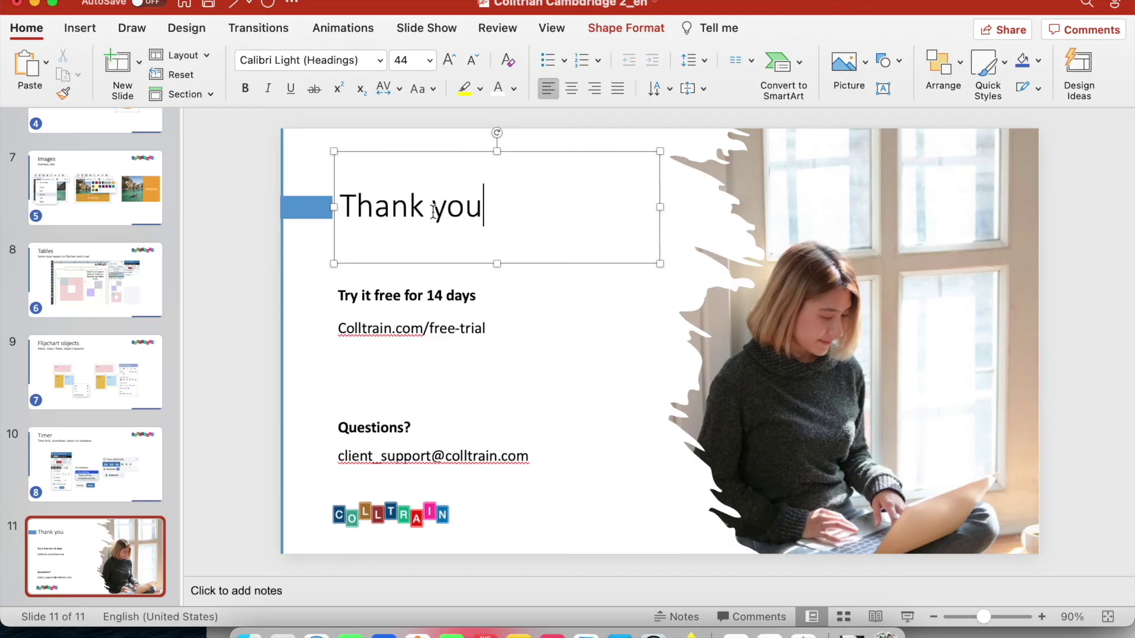
pyautogui.click(573, 351)
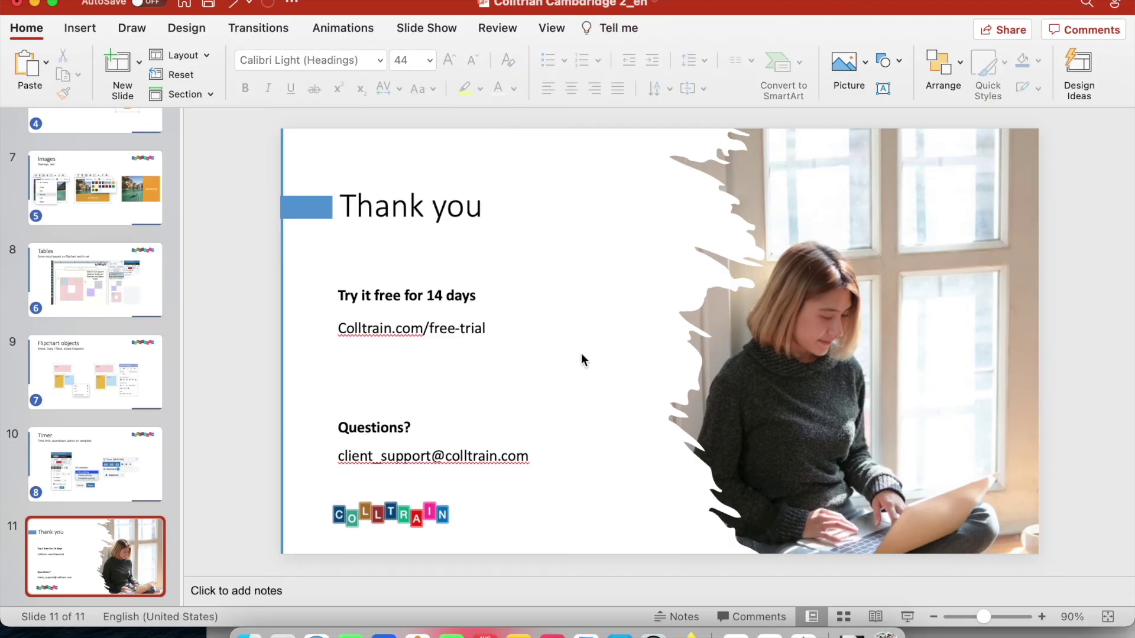